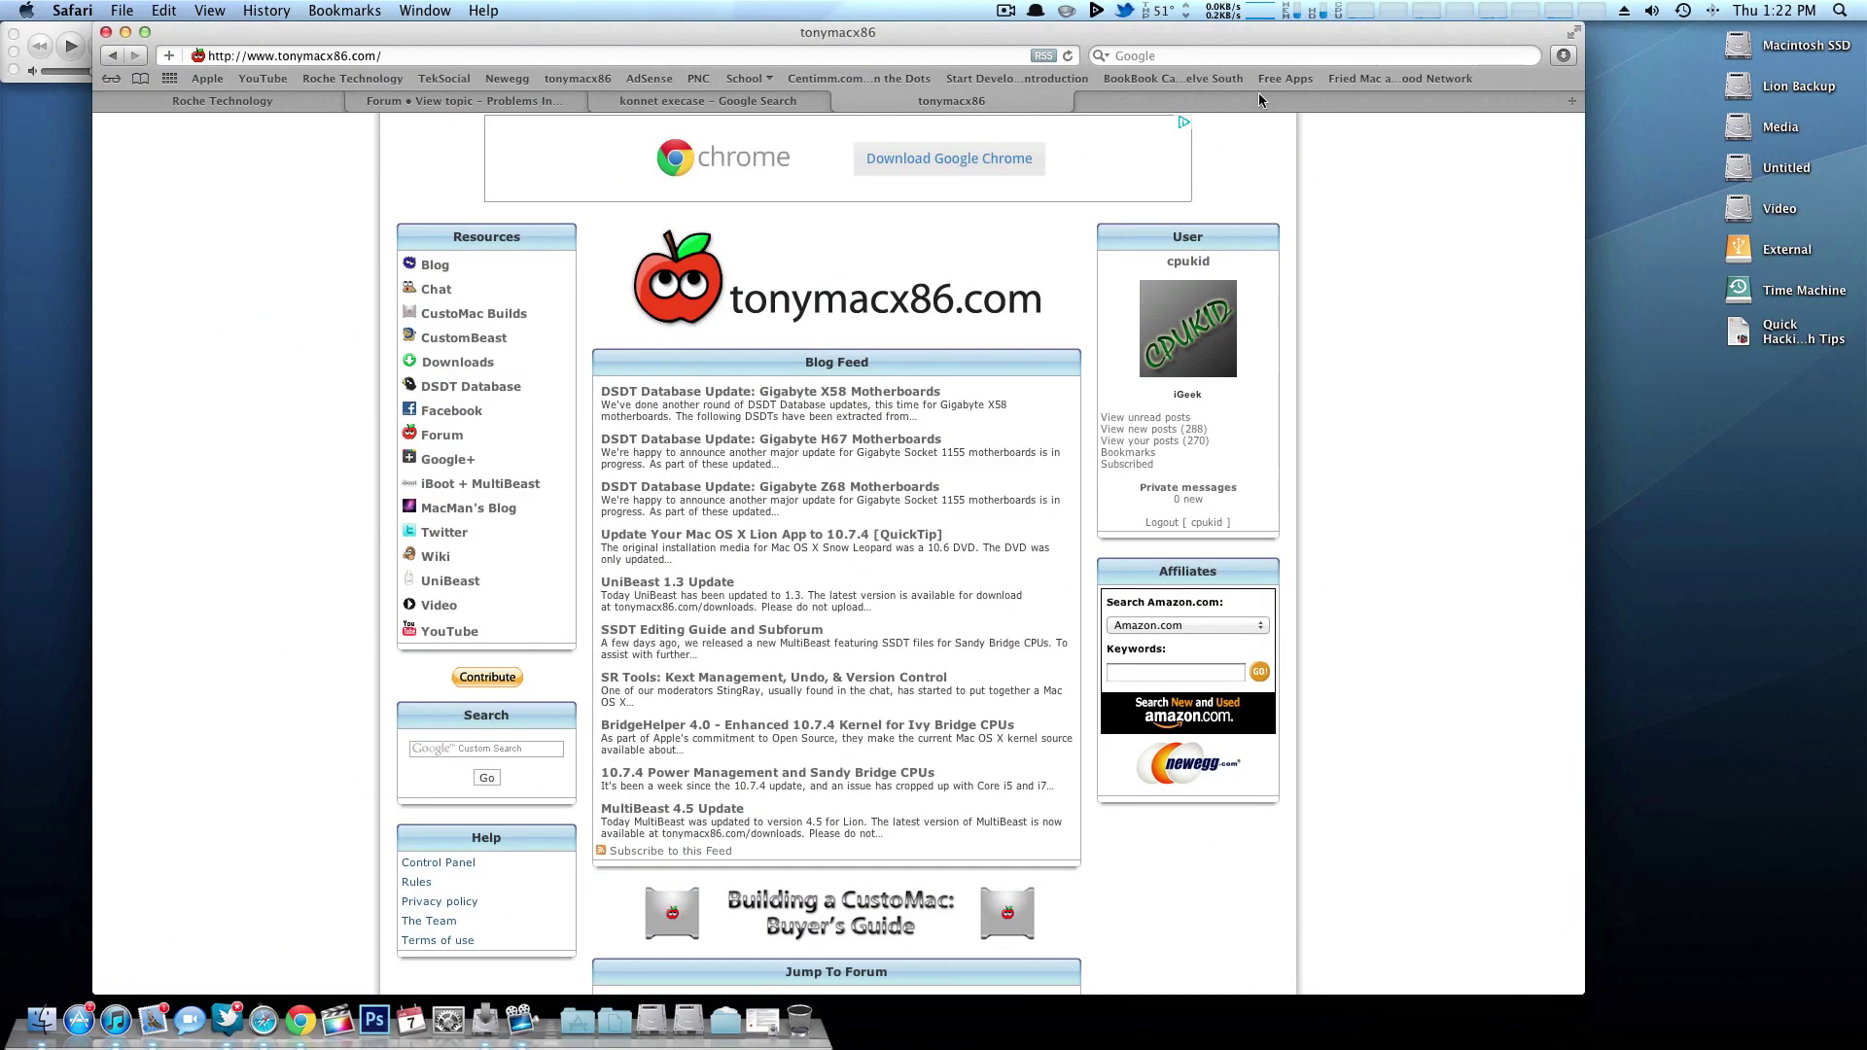
- Open the DSDT Database page and pick the F5 DSDT for the GA-P61-S3-B3 in the motherboard chooser
{"action": "left_click", "coordinate": [472, 387]}
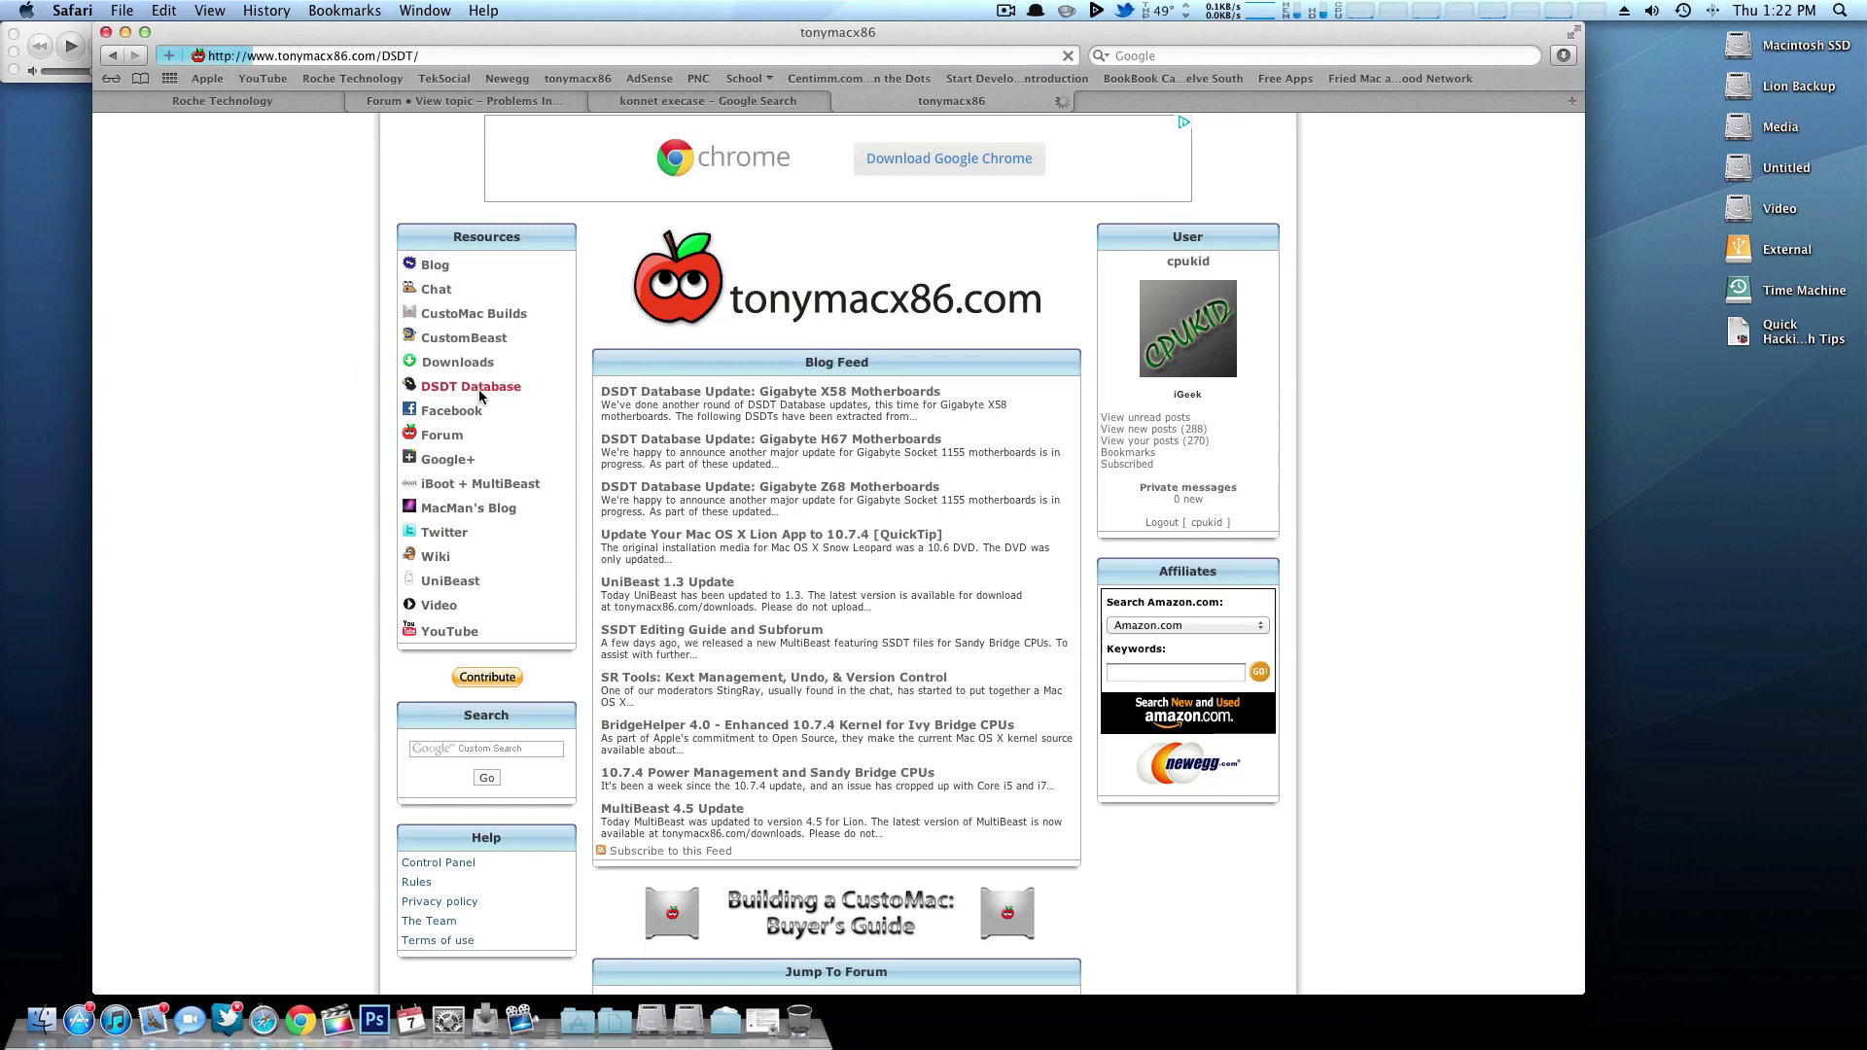
{"action": "scroll", "coordinate": [299, 390], "scroll_direction": "down", "scroll_amount": 1}
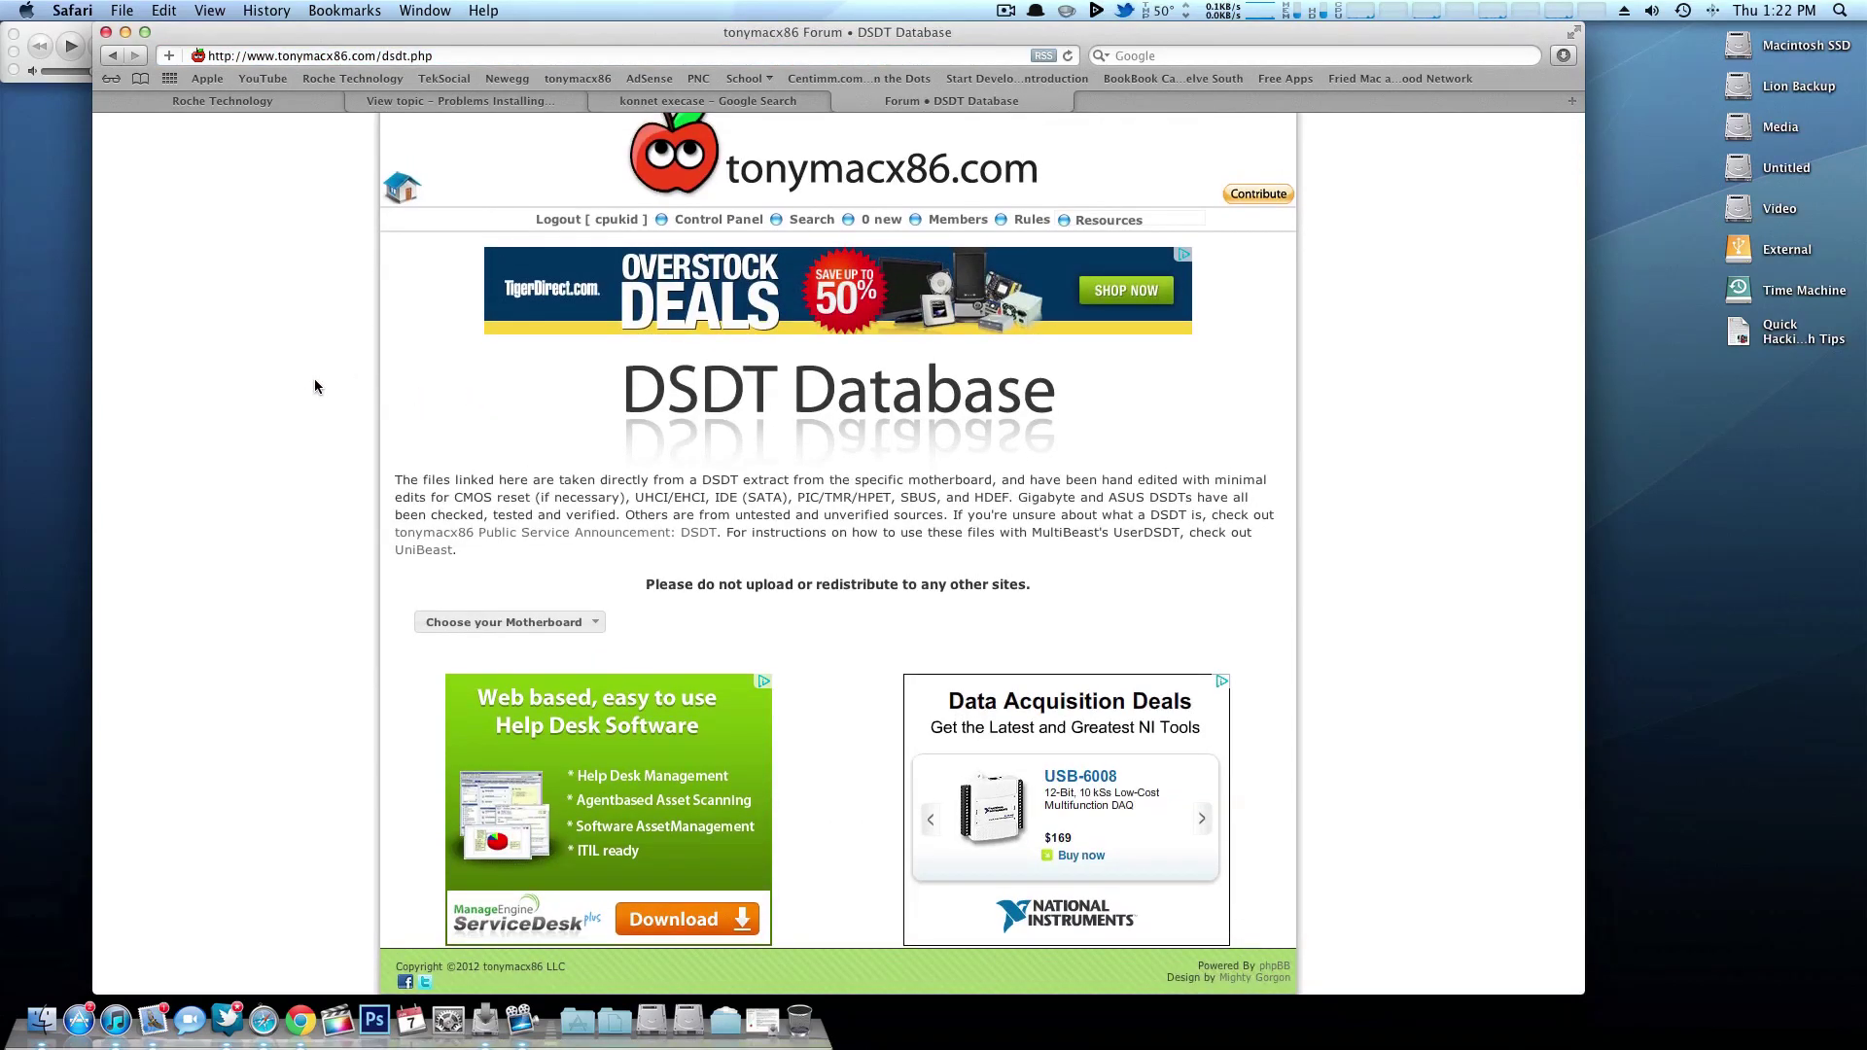
{"action": "left_click", "coordinate": [465, 623]}
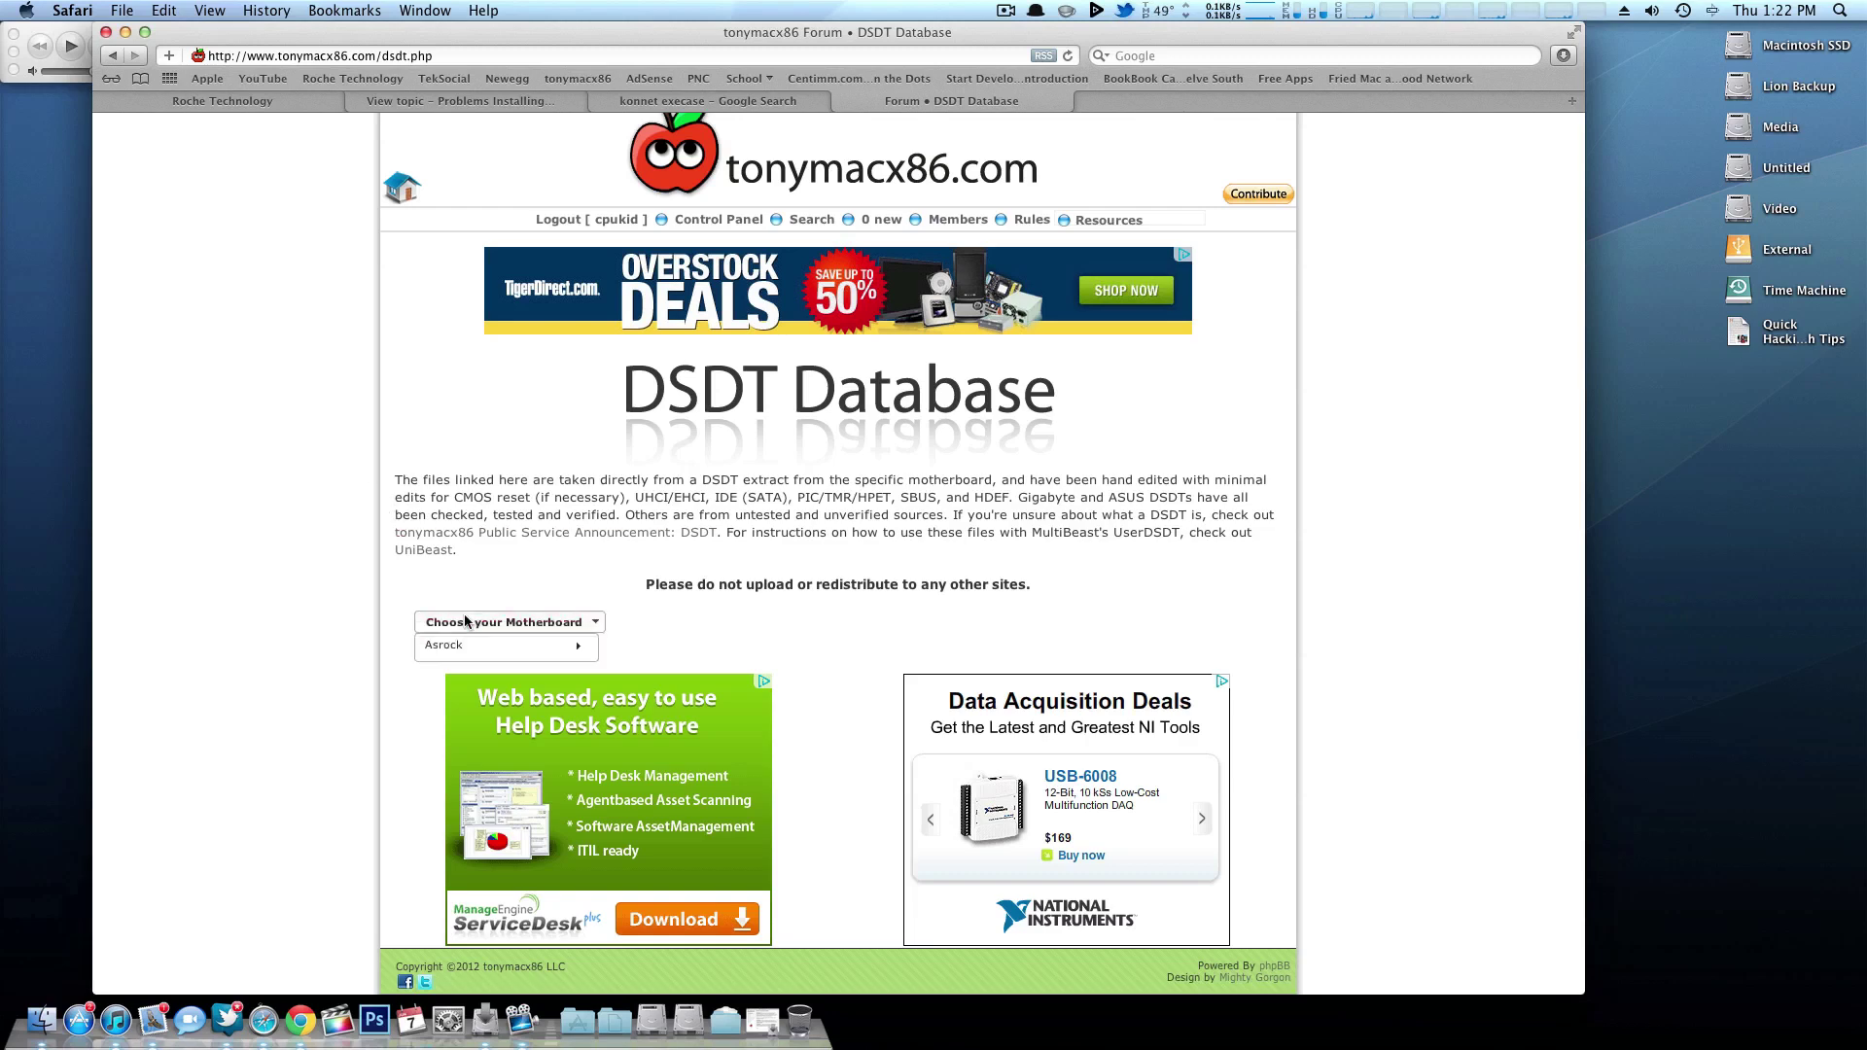
{"action": "mouse_move", "coordinate": [480, 709]}
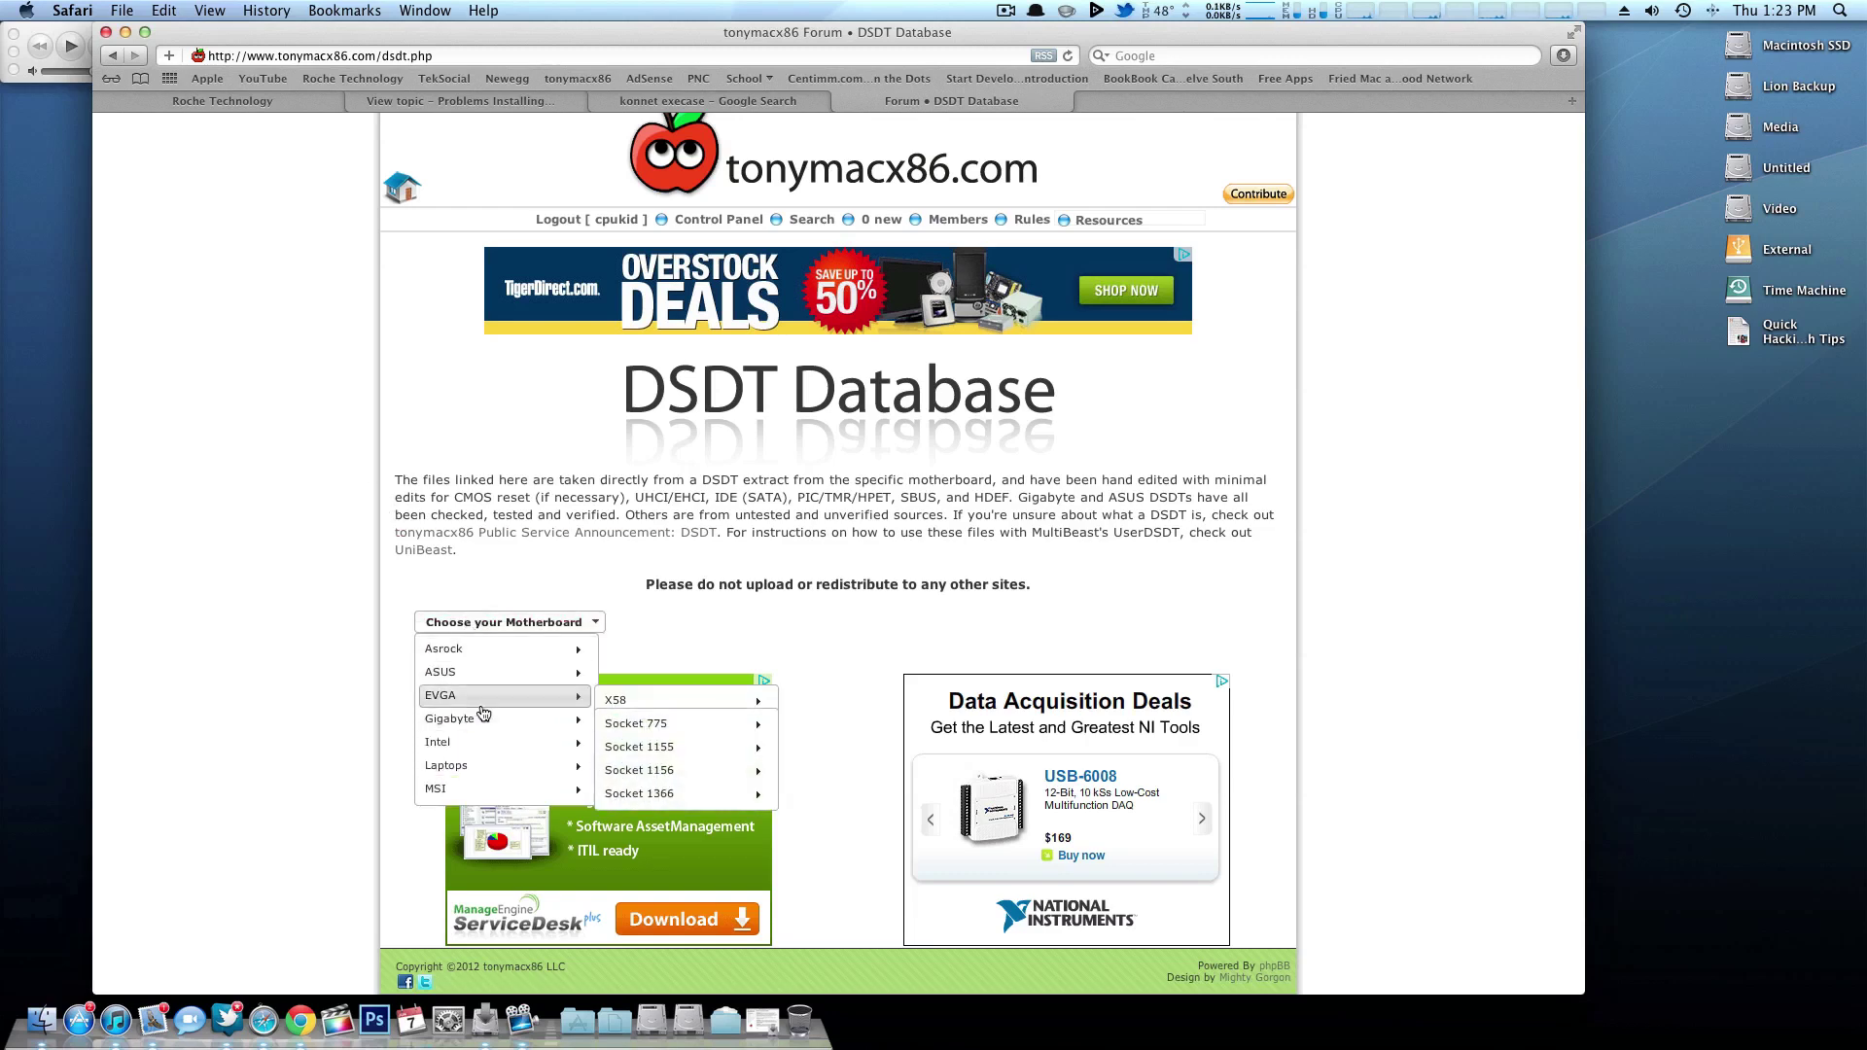
{"action": "mouse_move", "coordinate": [637, 749]}
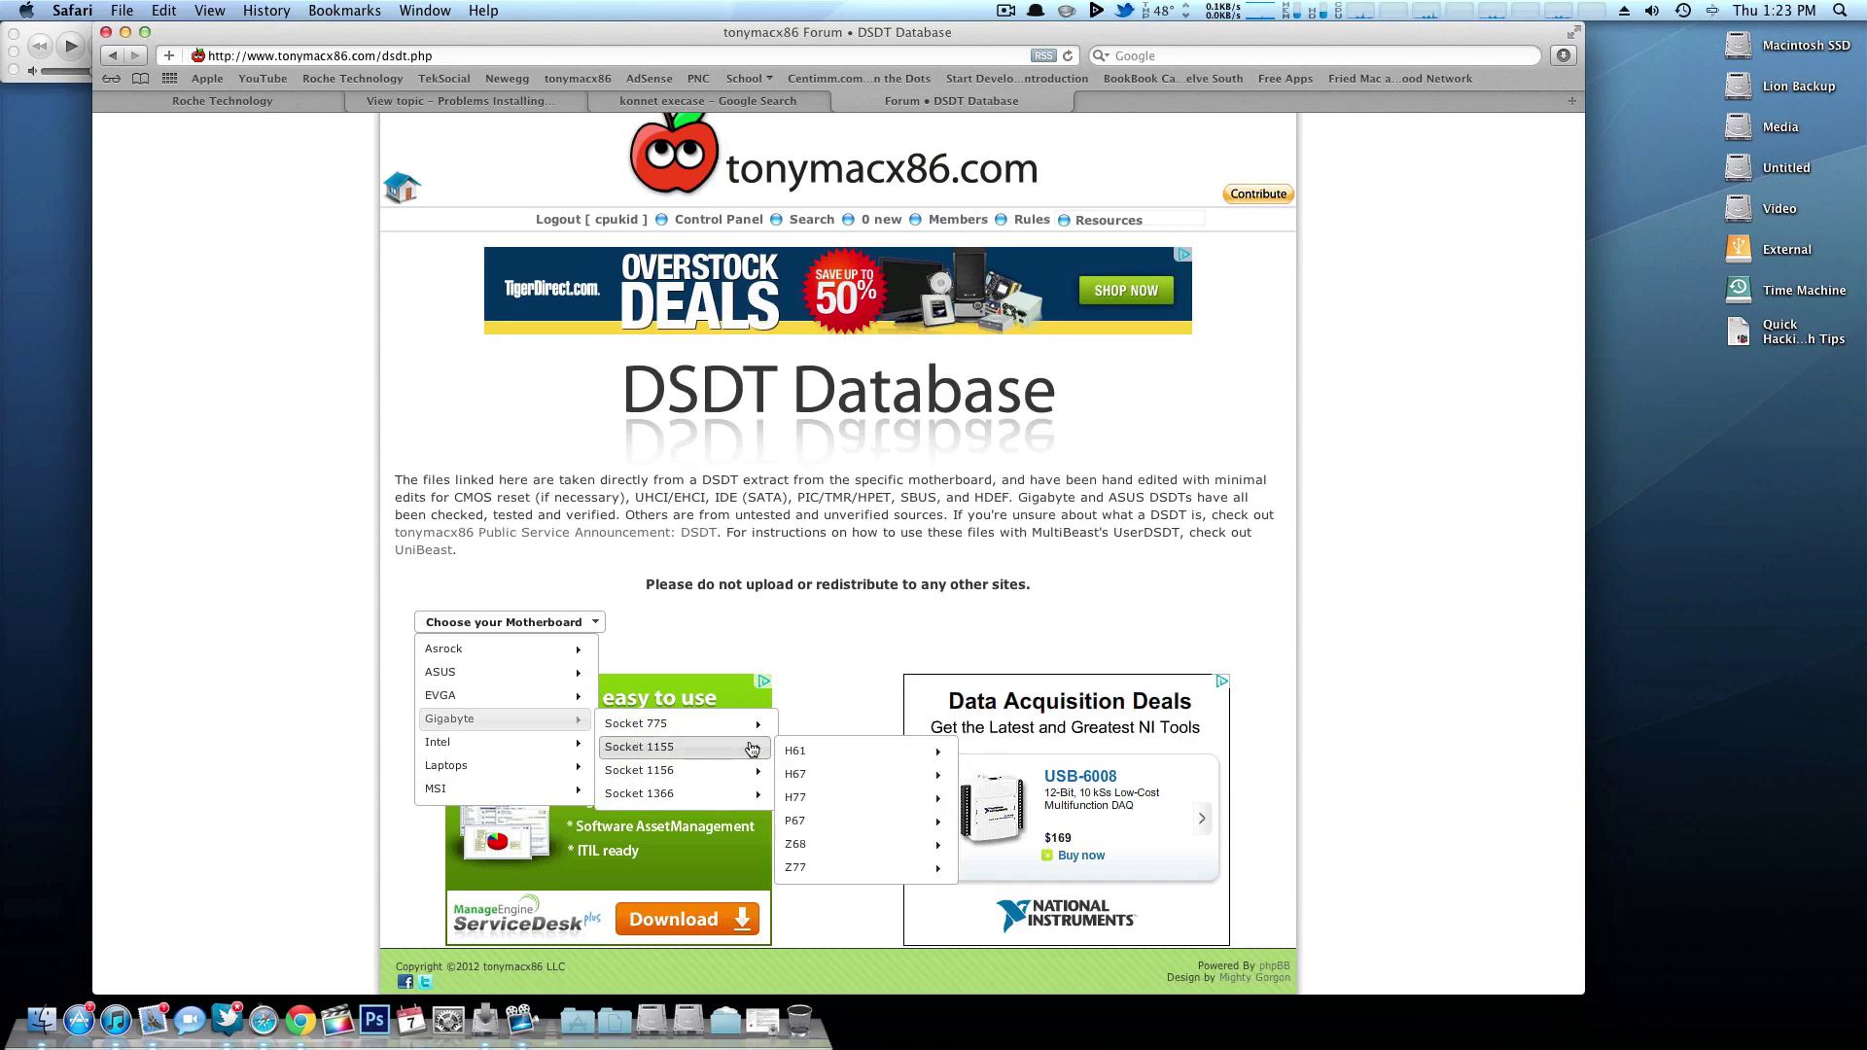
{"action": "mouse_move", "coordinate": [826, 754]}
{"action": "mouse_move", "coordinate": [1035, 651]}
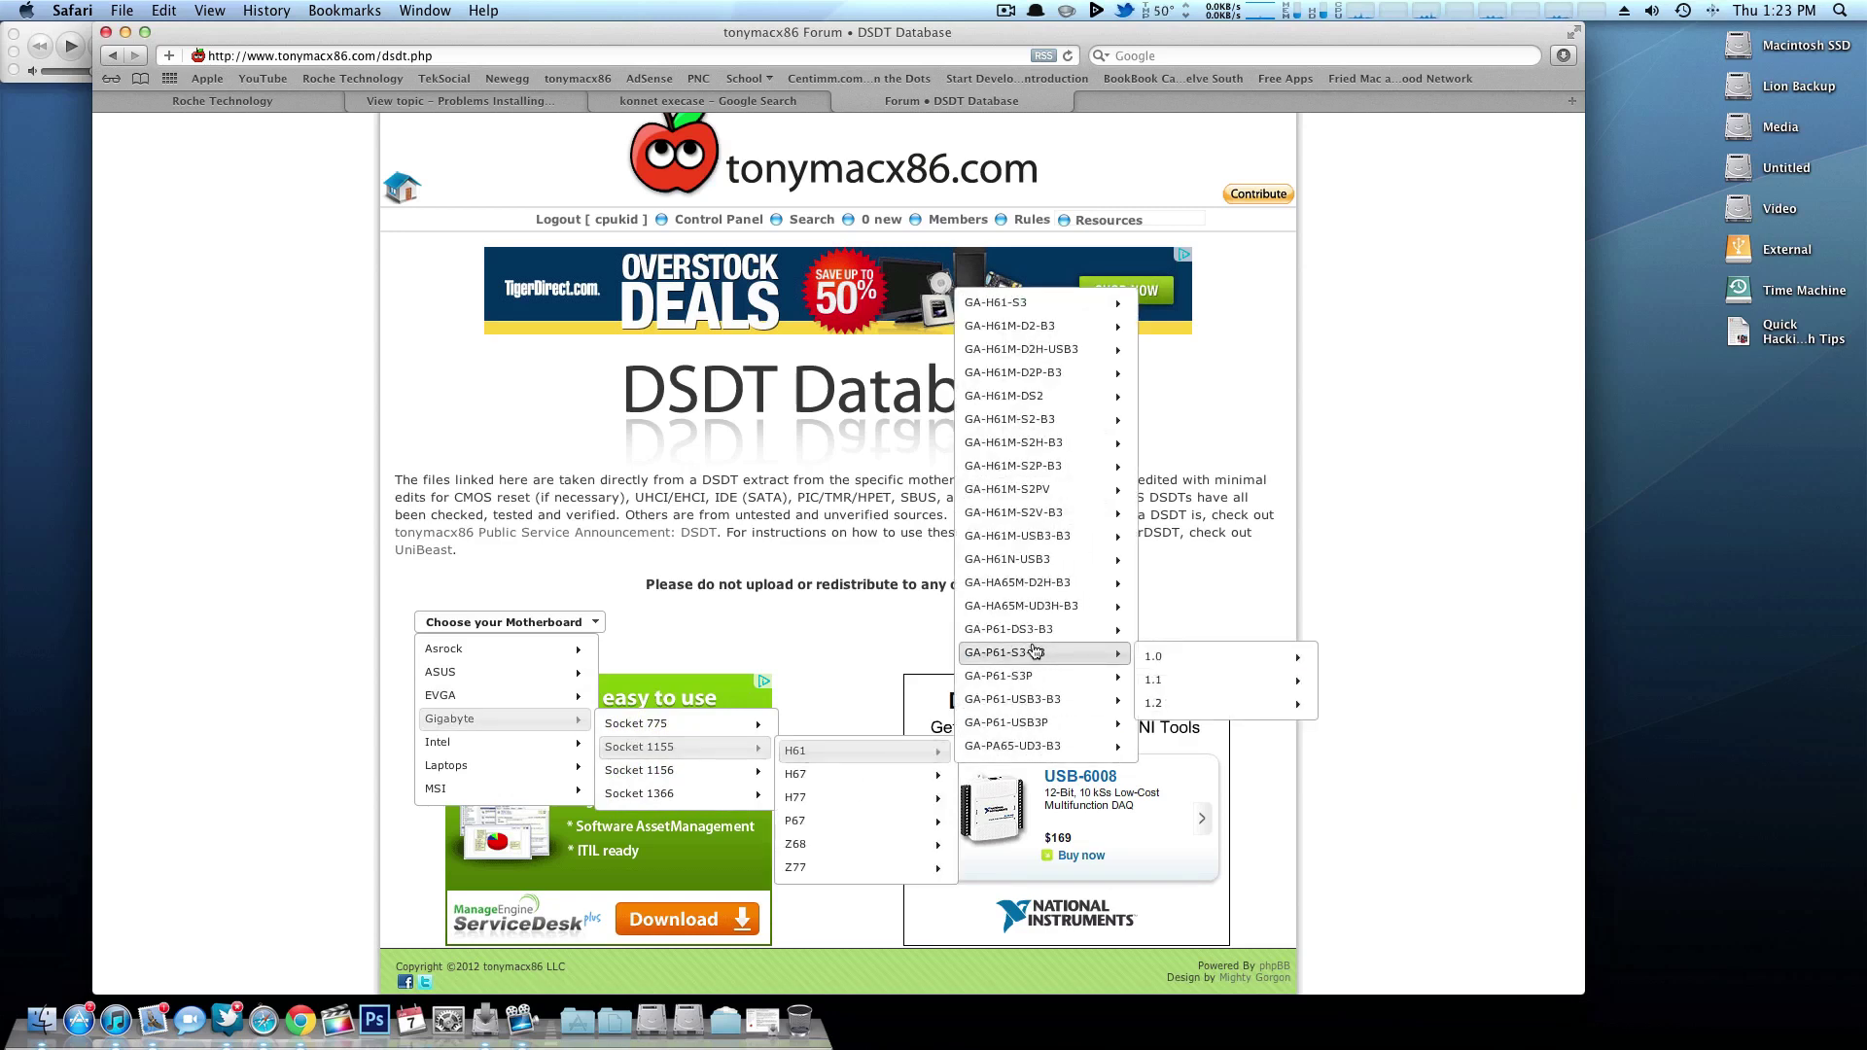
{"action": "mouse_move", "coordinate": [1157, 661]}
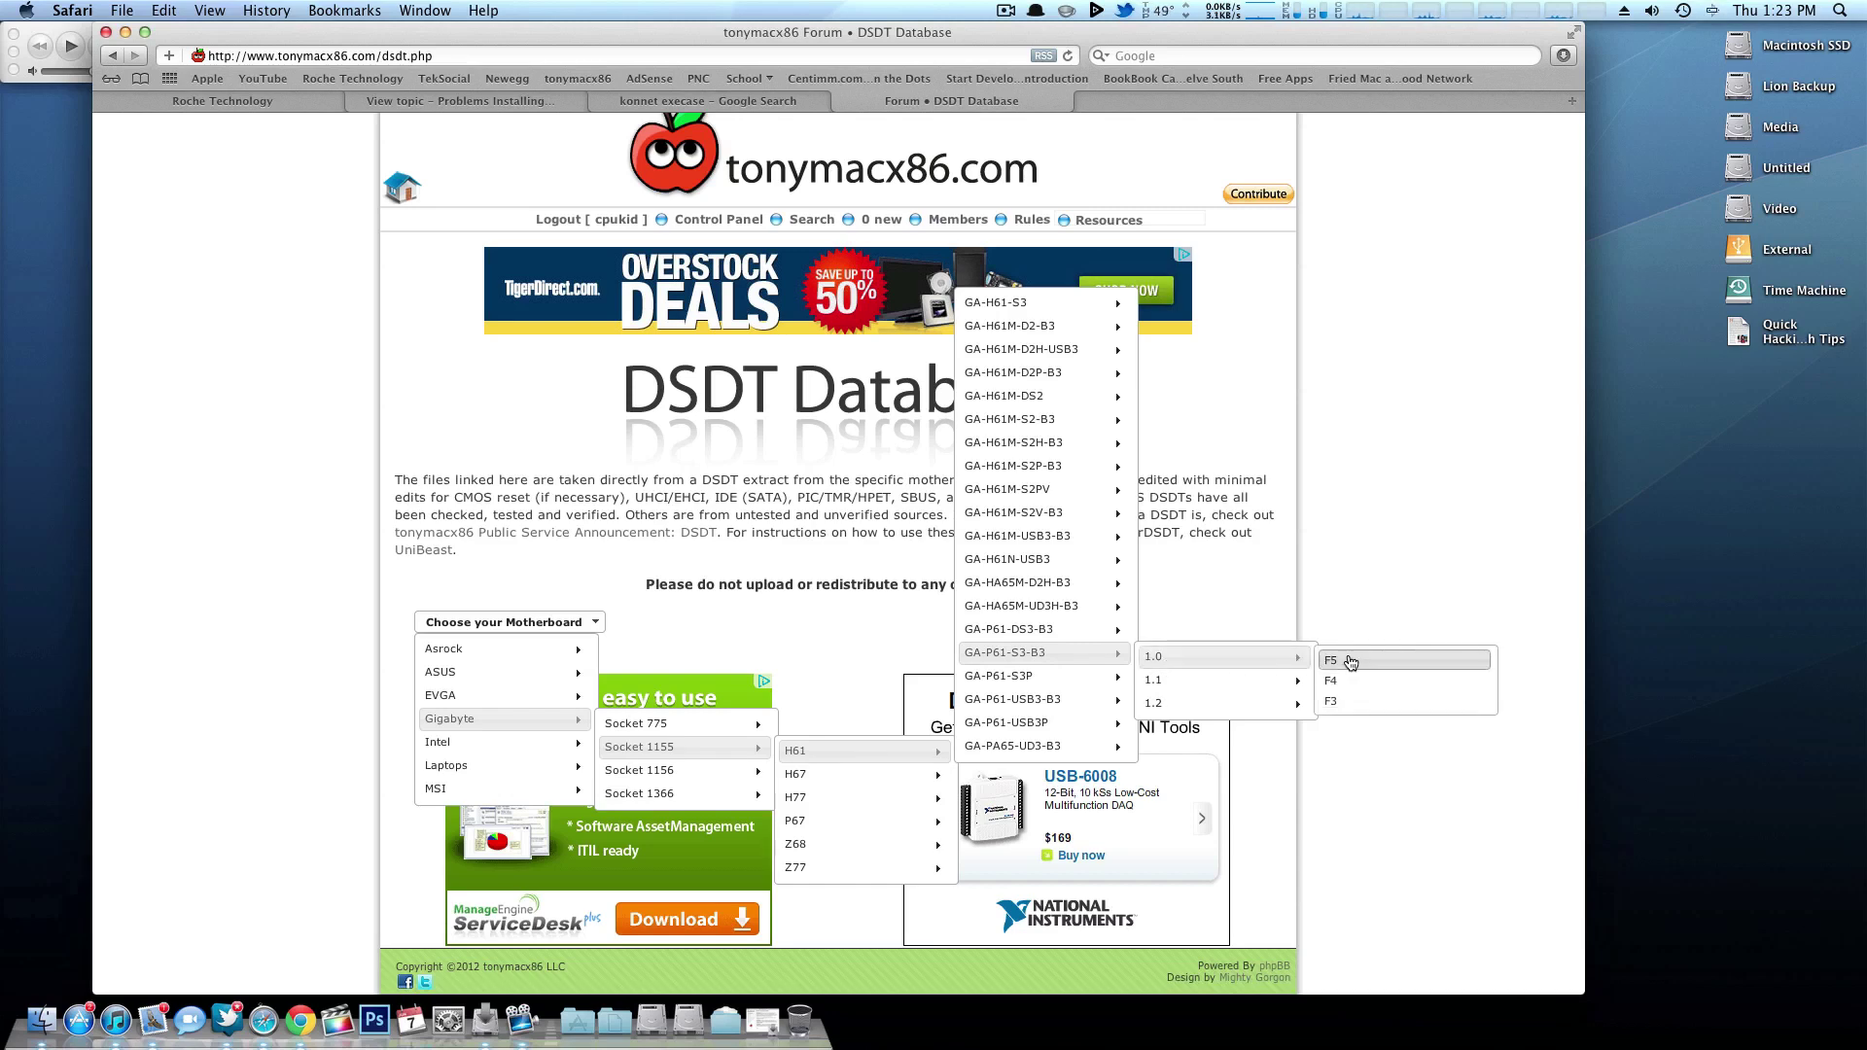
{"action": "left_click", "coordinate": [1398, 665]}
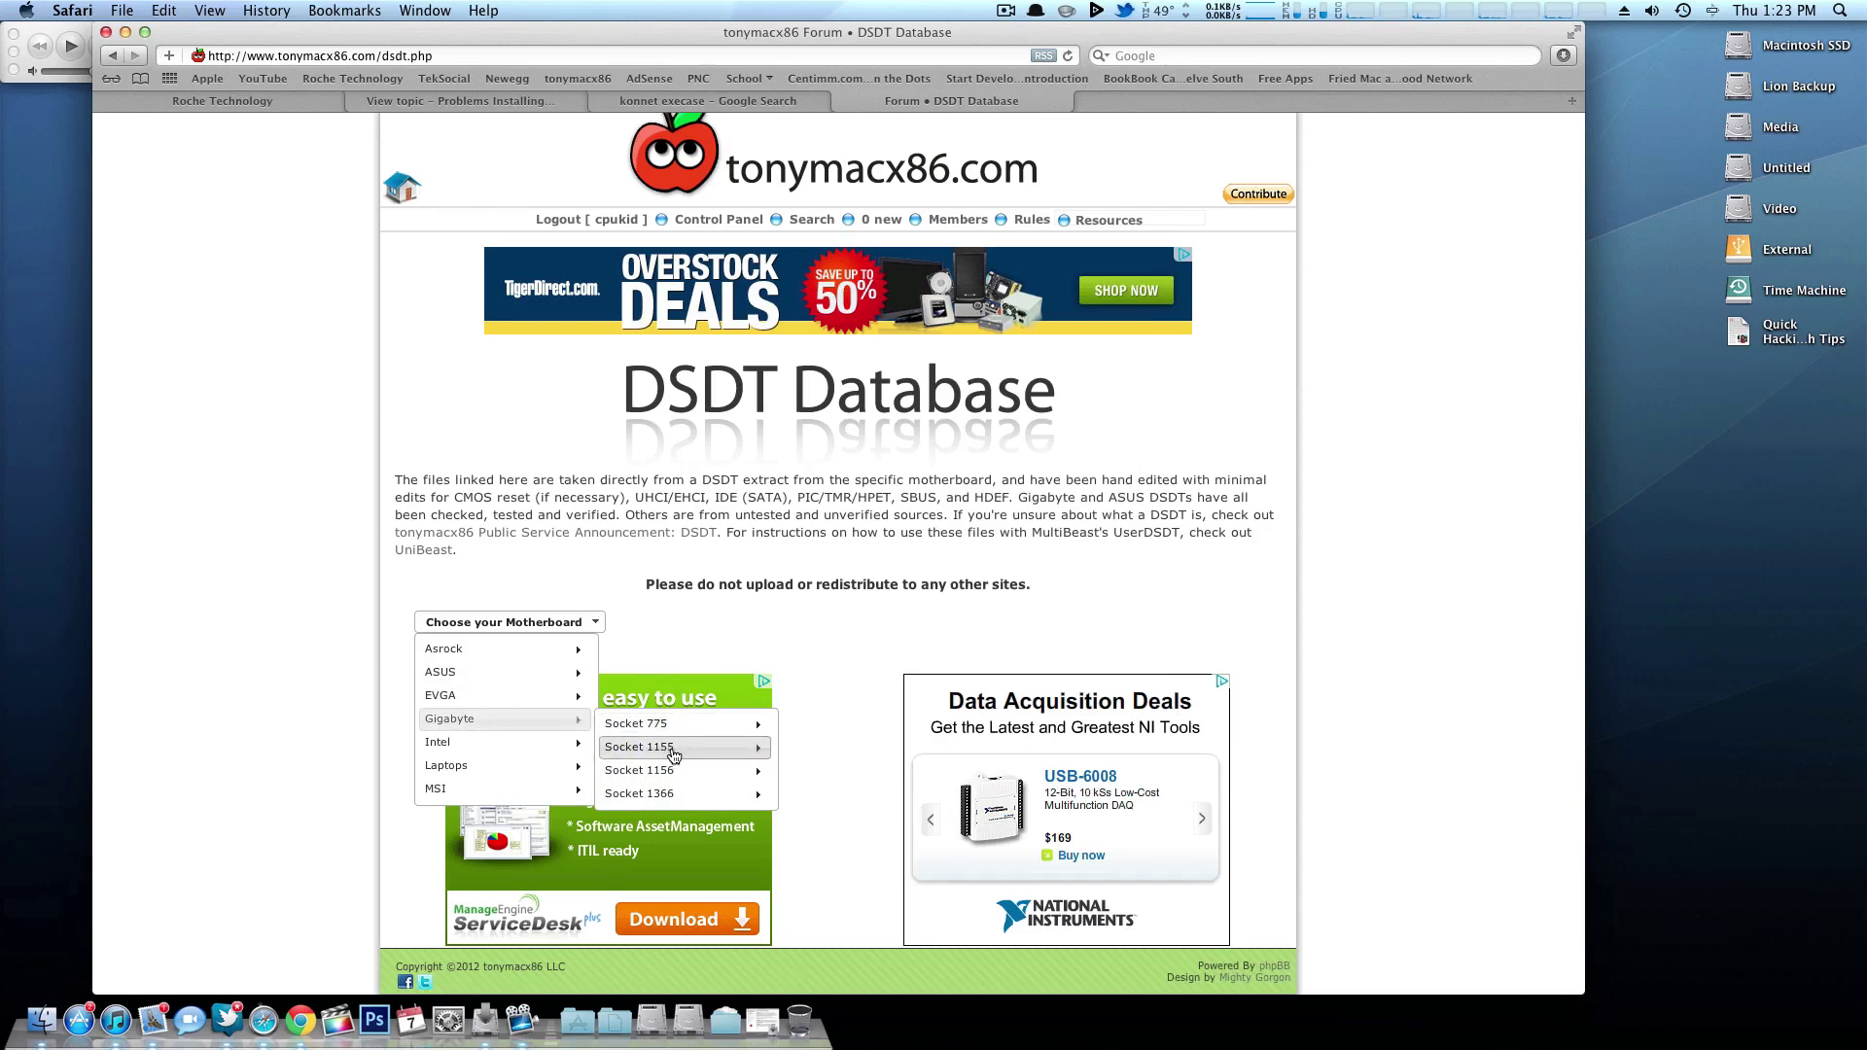
- Download the GA-X58A-UD3R revision 2.0 FG DSDT via Gigabyte > Socket 1366 > X58
{"action": "mouse_move", "coordinate": [679, 795]}
{"action": "mouse_move", "coordinate": [862, 799]}
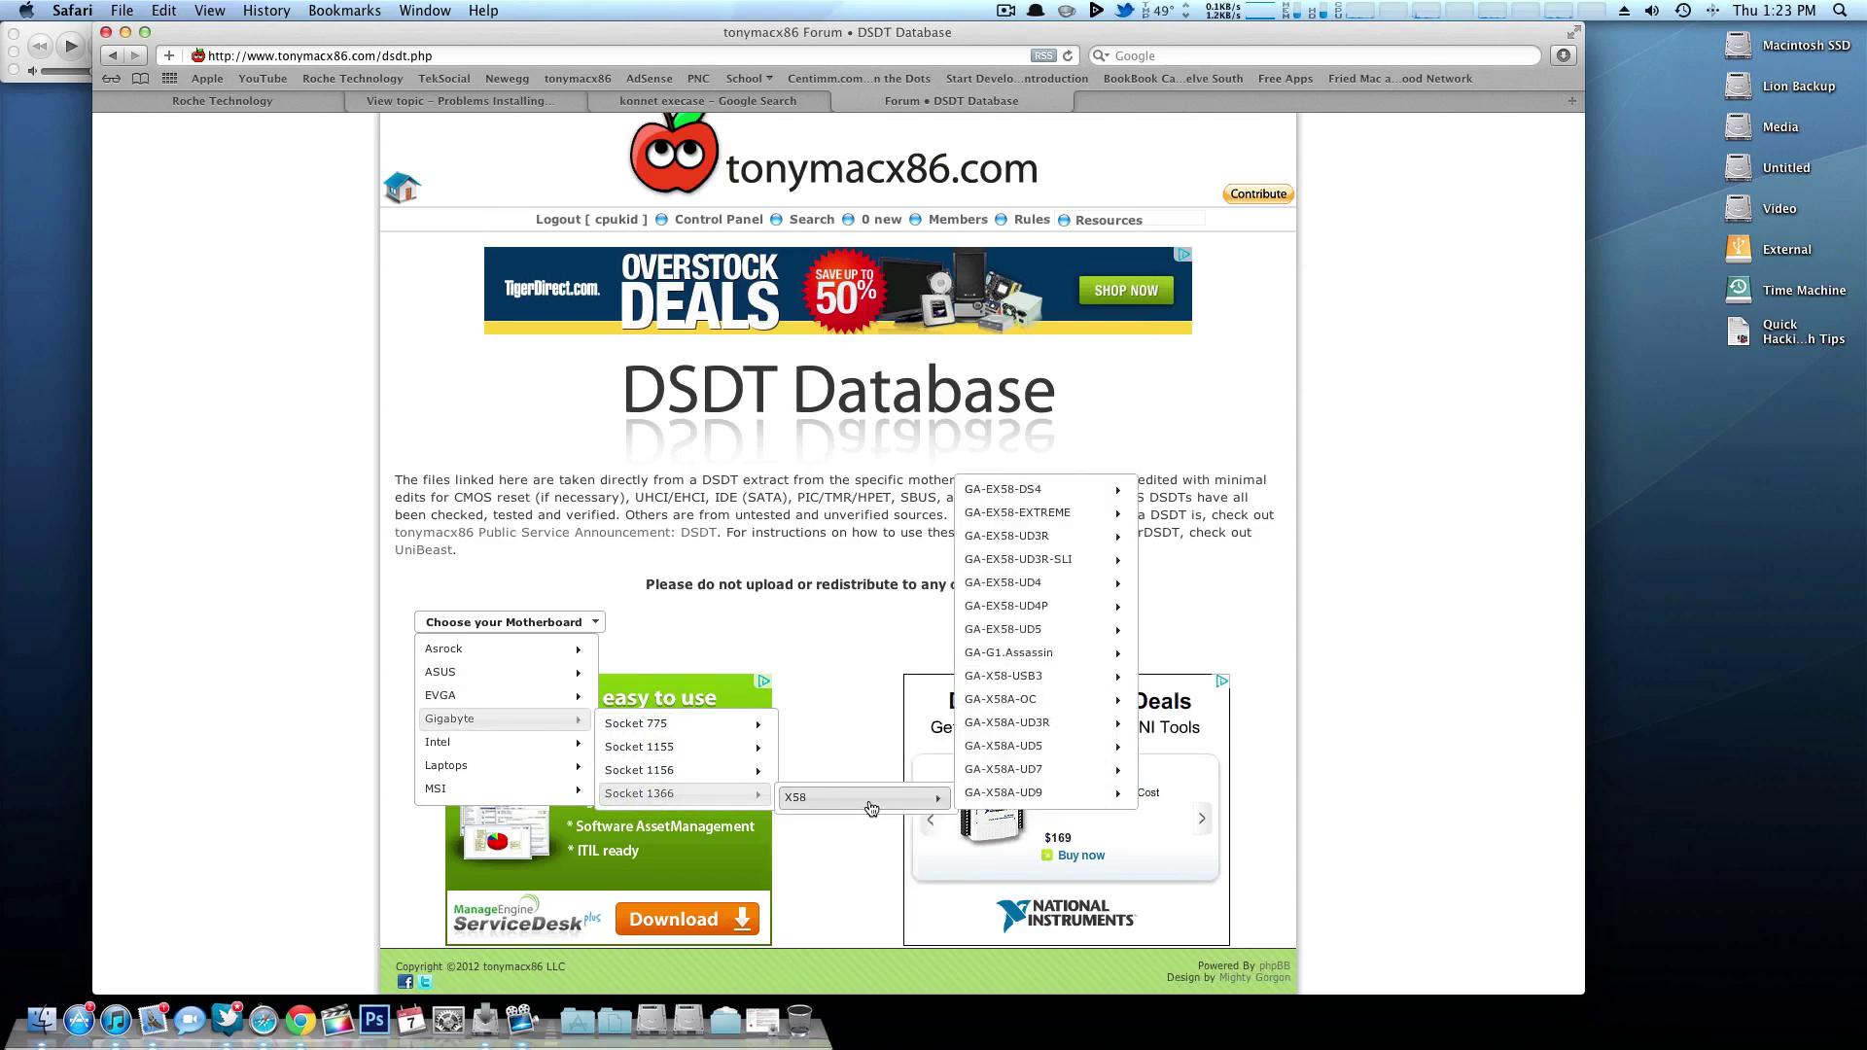
{"action": "mouse_move", "coordinate": [1067, 745]}
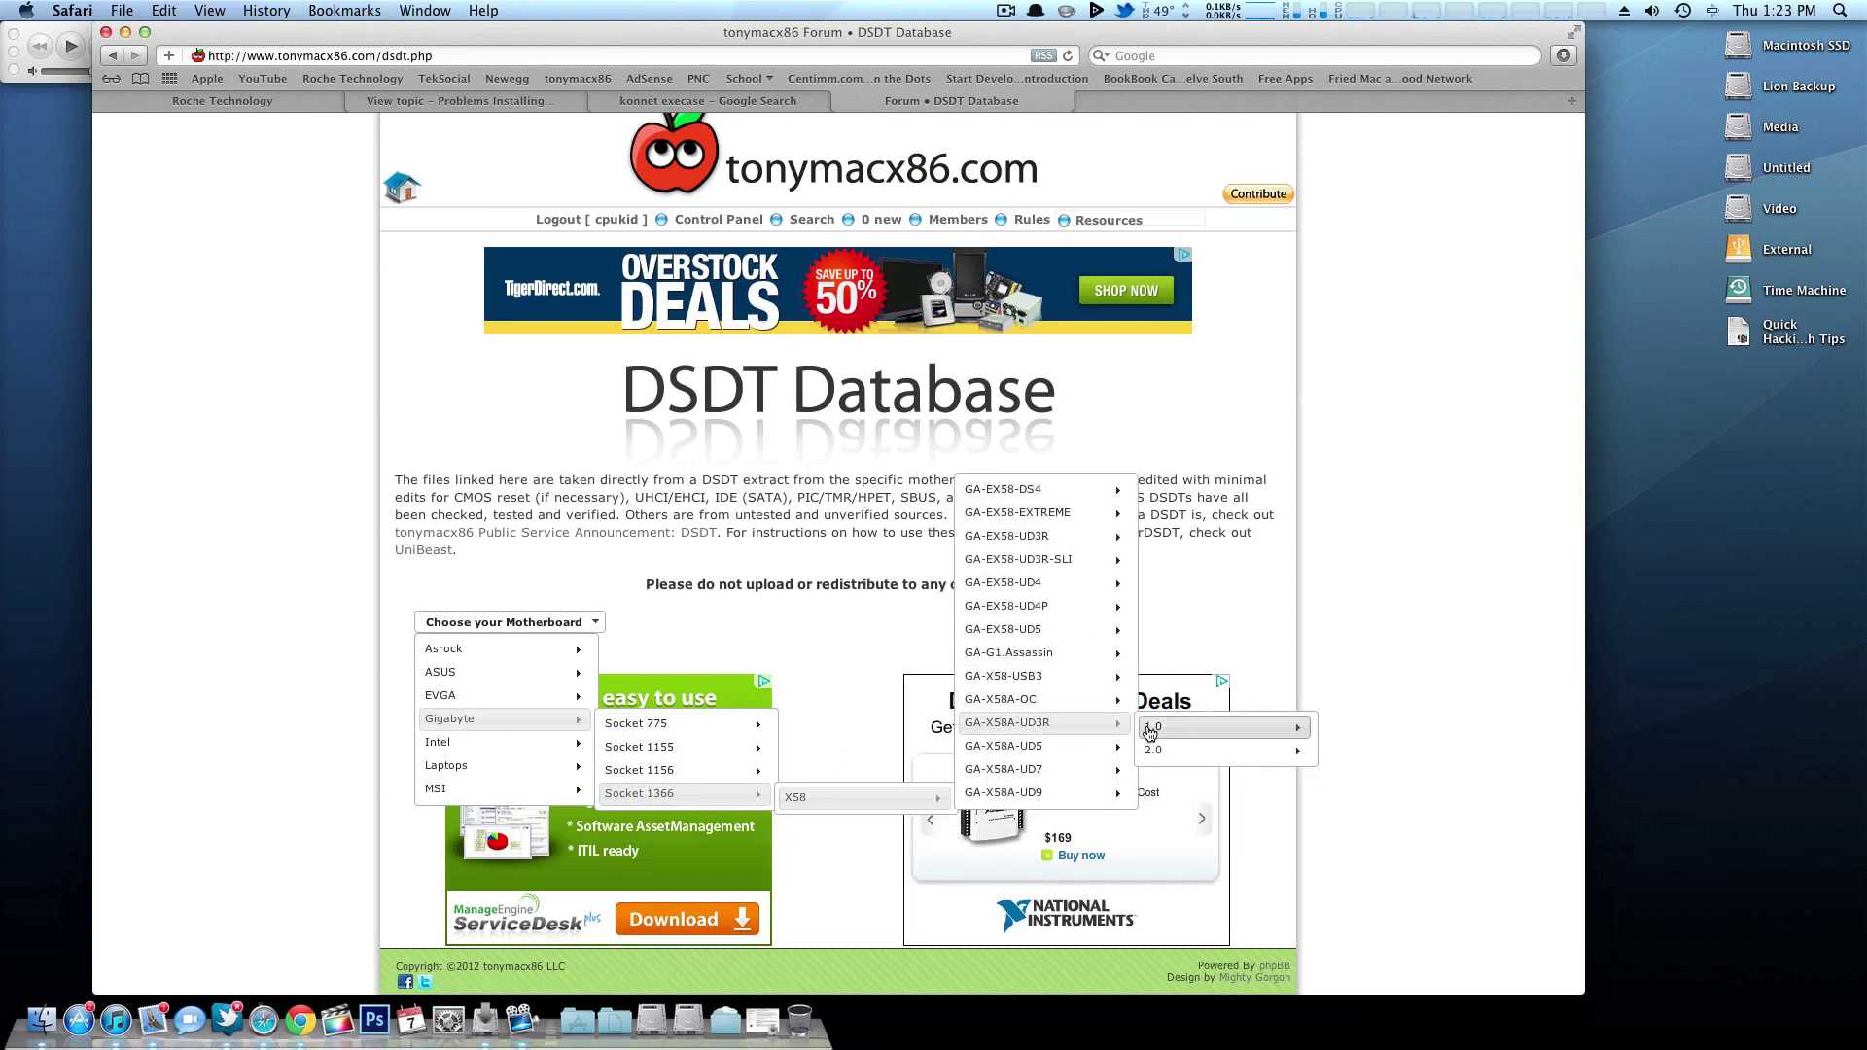
{"action": "mouse_move", "coordinate": [1176, 750]}
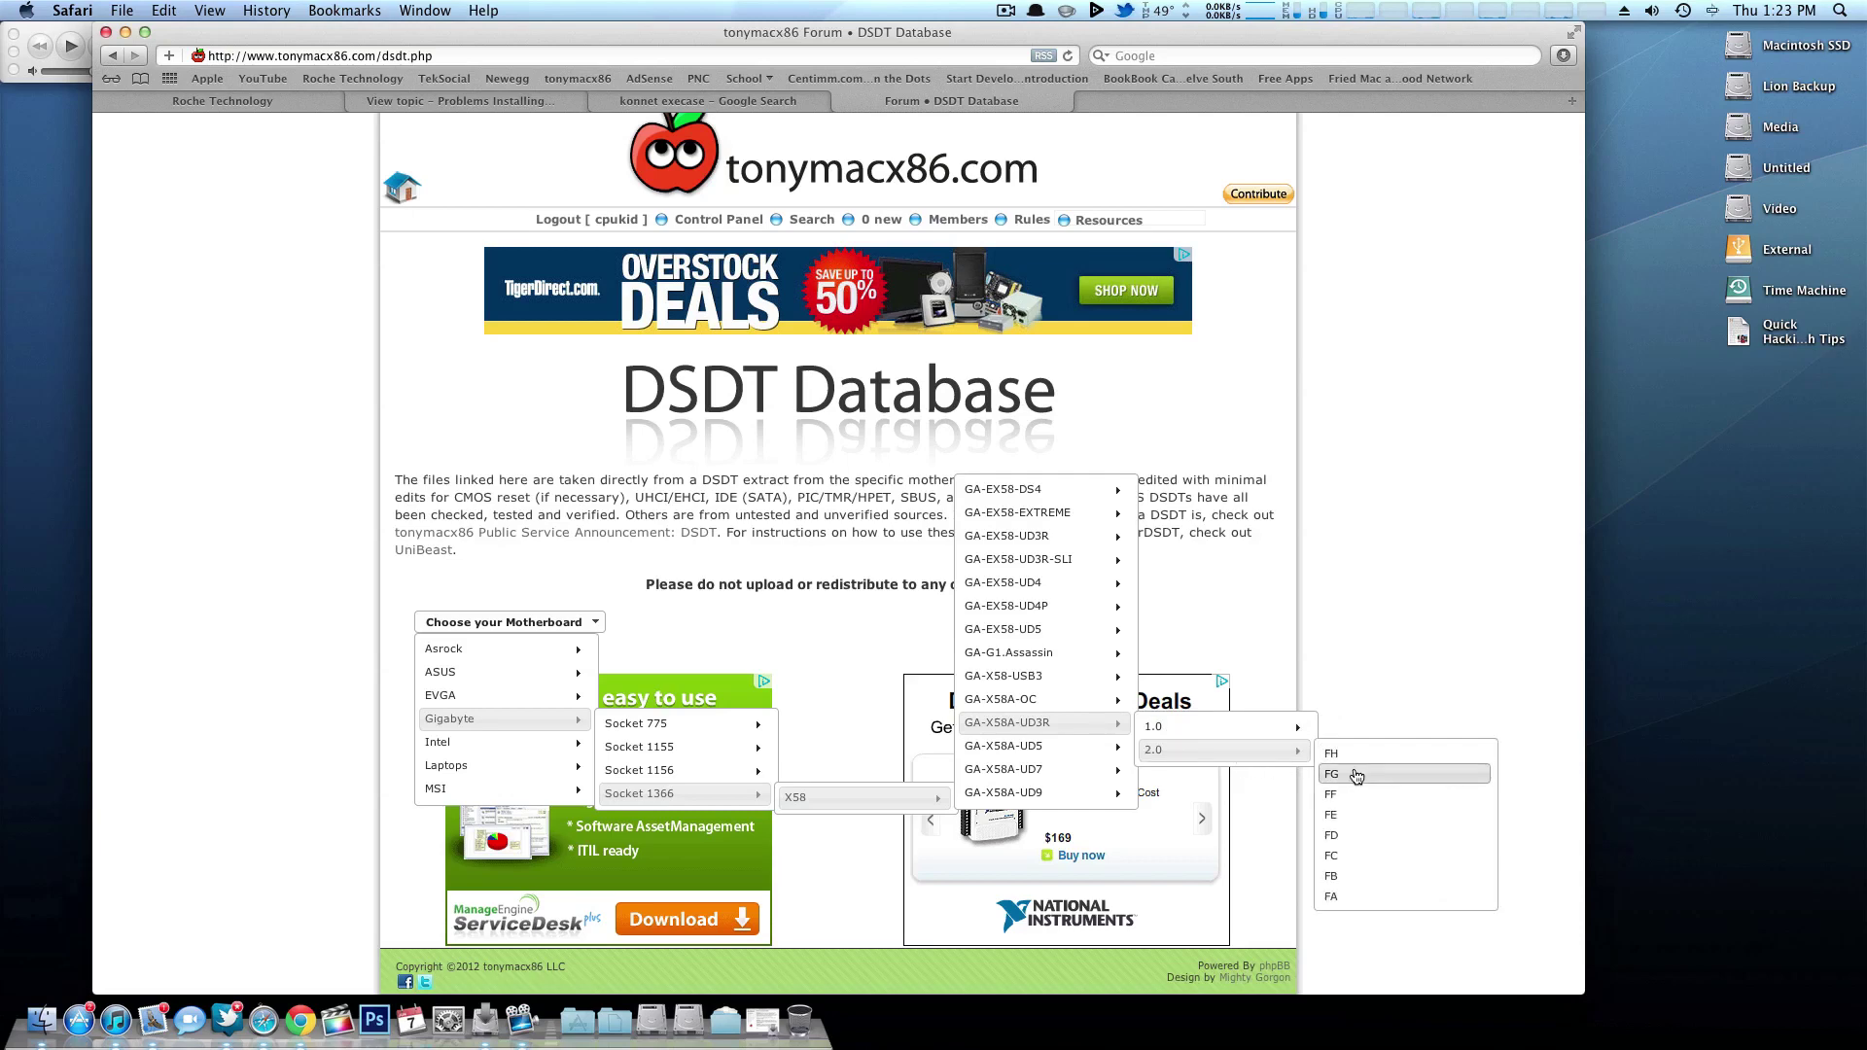
{"action": "left_click", "coordinate": [1356, 775]}
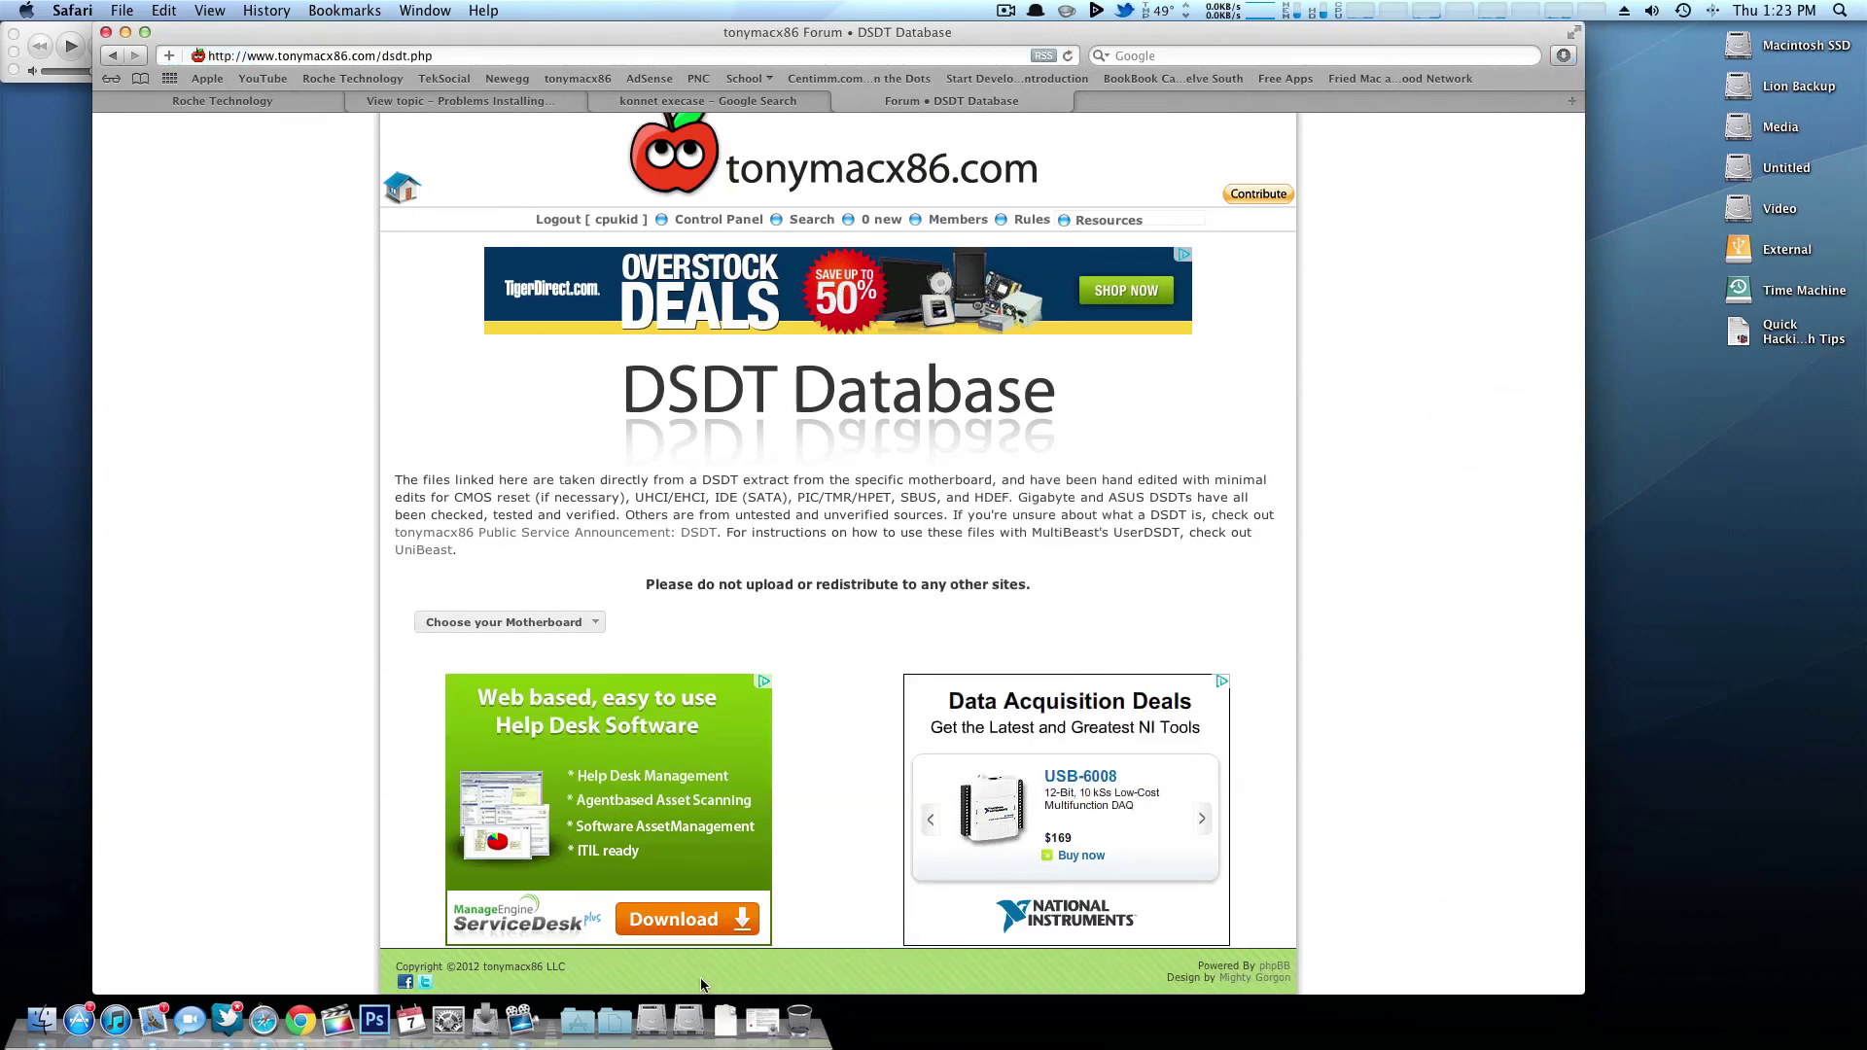
- Drag the downloaded DSDT from the Downloads stack to the desktop, rename it DSDT.aml, and hide Safari
{"action": "left_click", "coordinate": [731, 1008]}
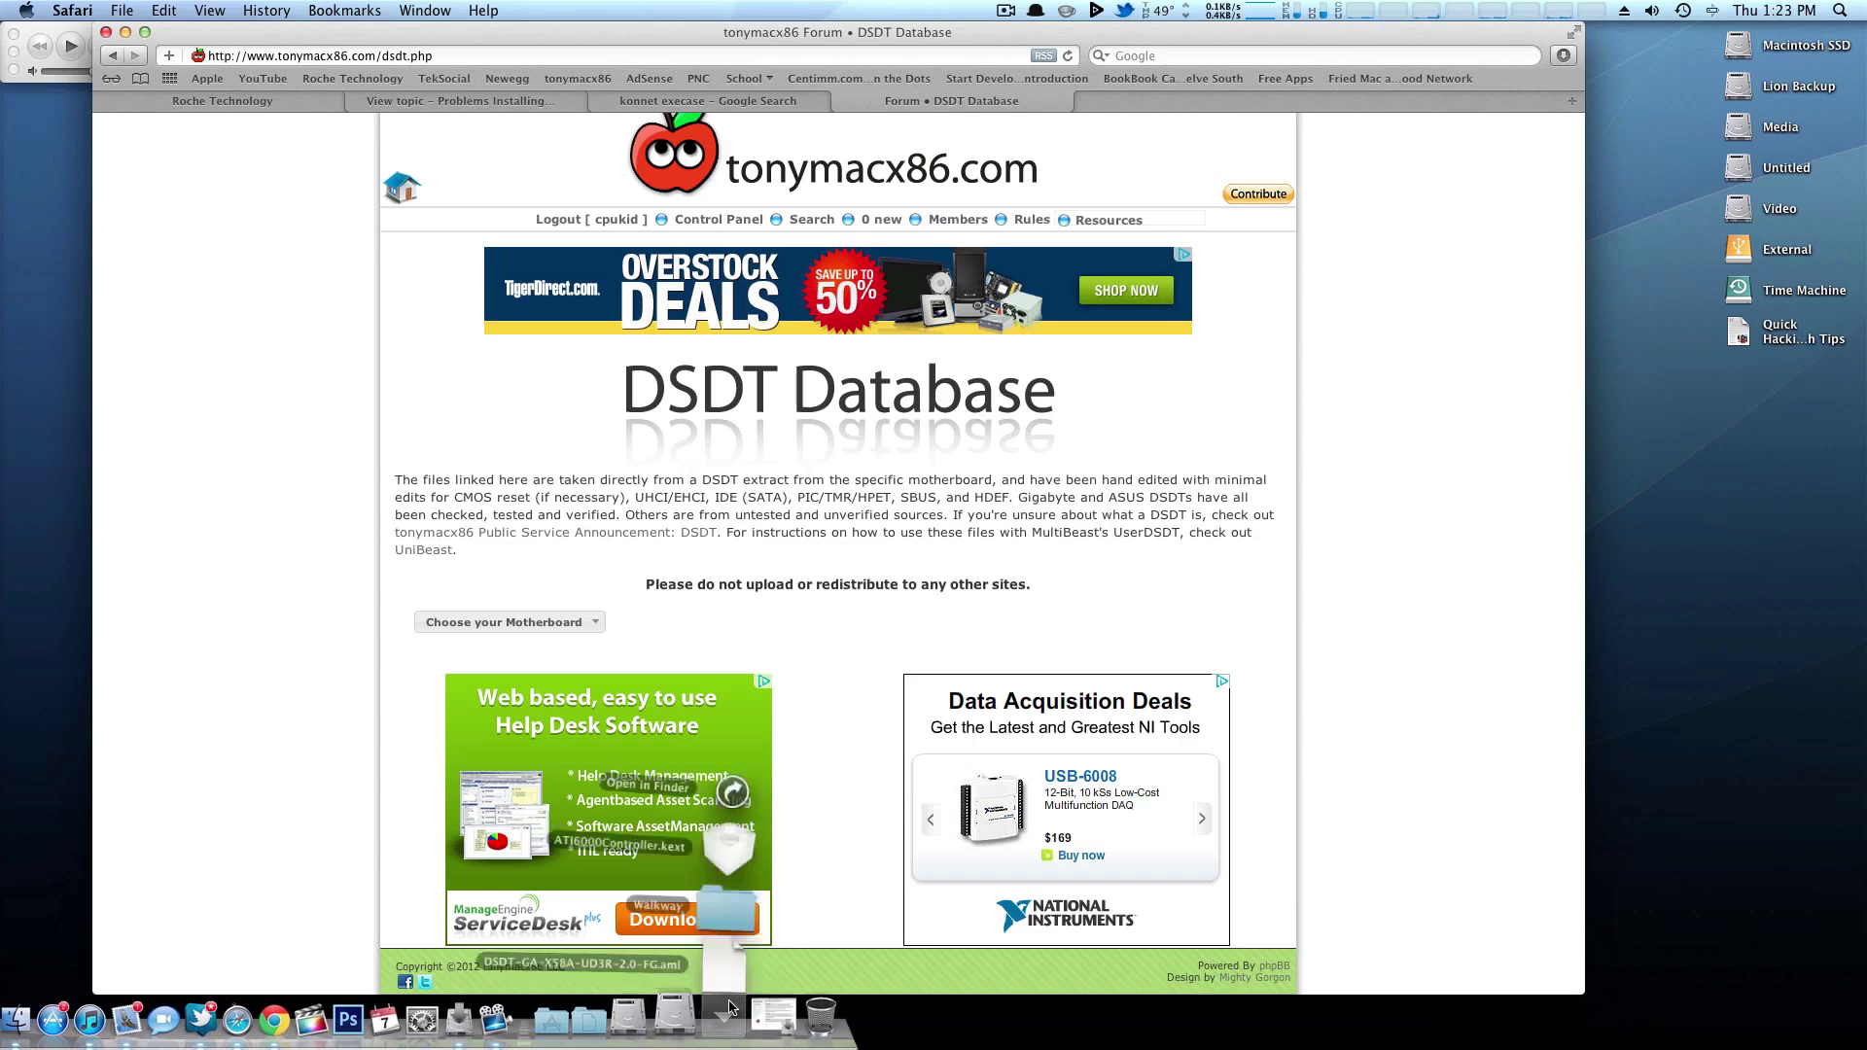
{"action": "left_click_drag", "start_coordinate": [724, 969], "coordinate": [1740, 392]}
{"action": "type", "text": "D"}
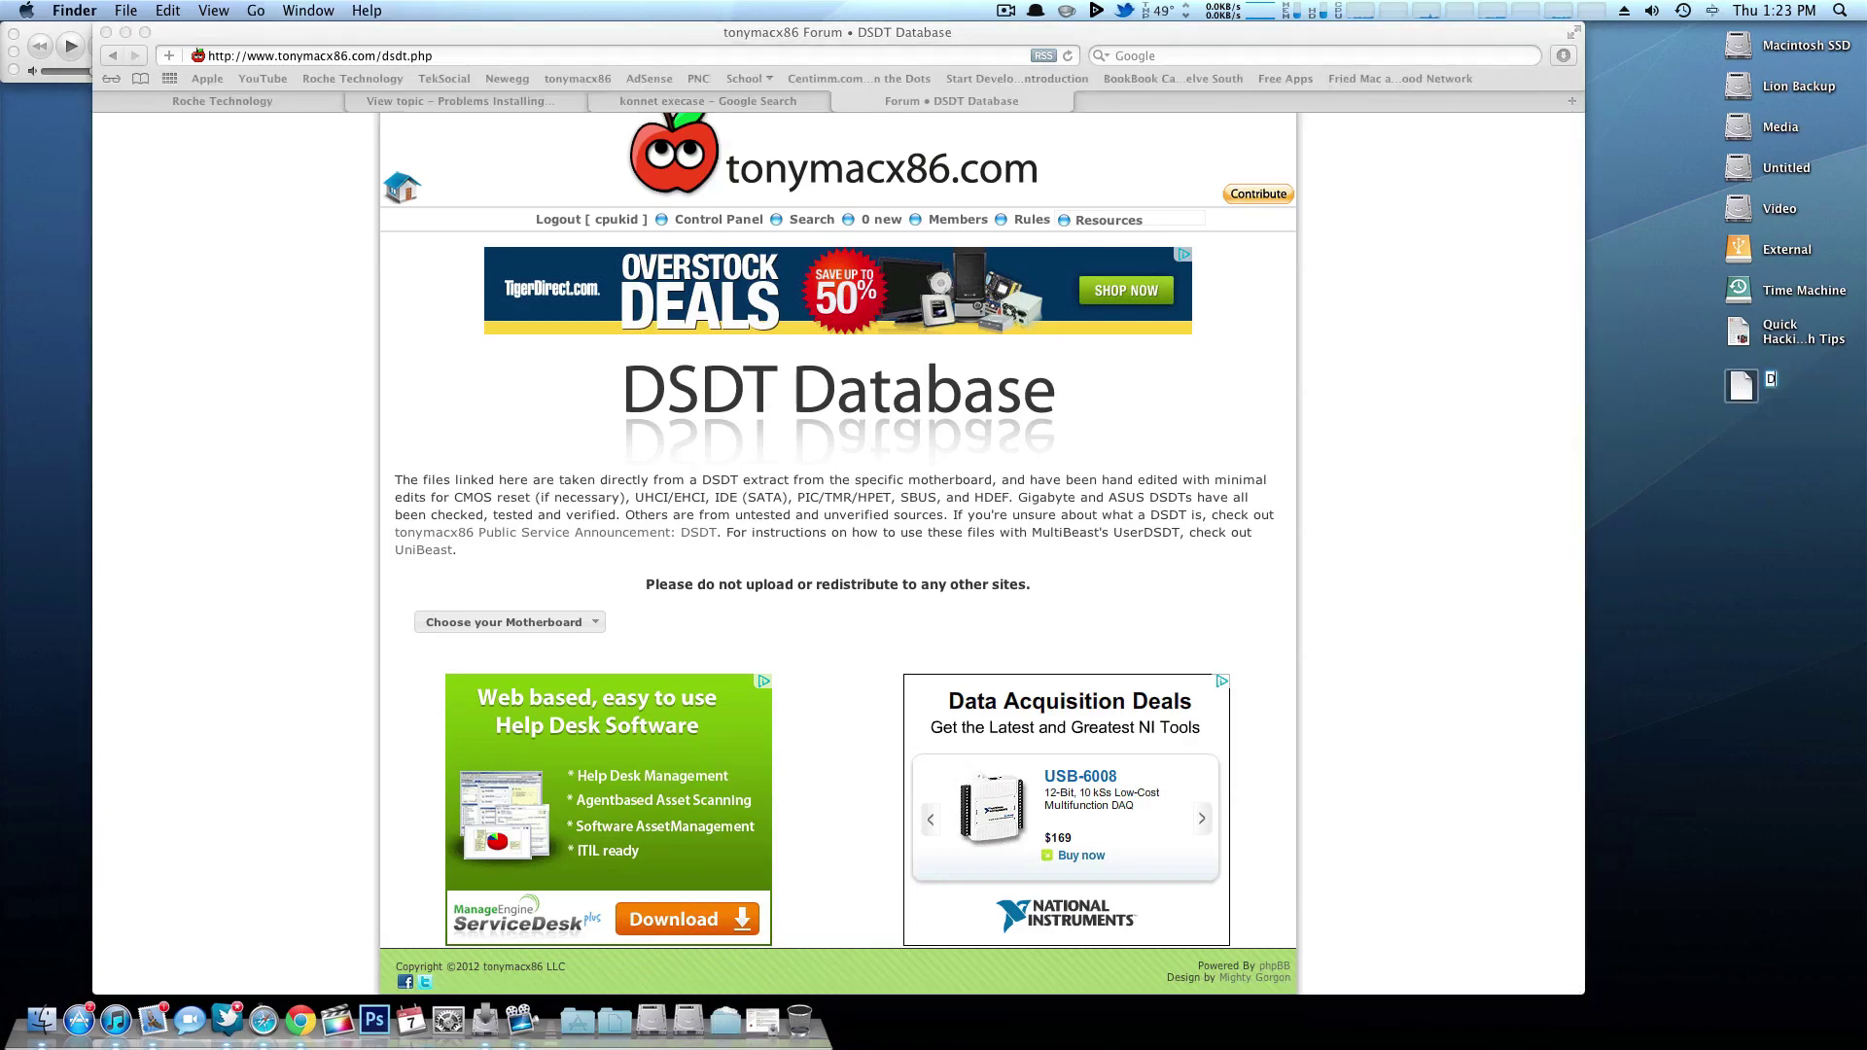
{"action": "type", "text": "SDT.aml"}
{"action": "key", "text": "Return"}
{"action": "double_click", "coordinate": [739, 44]}
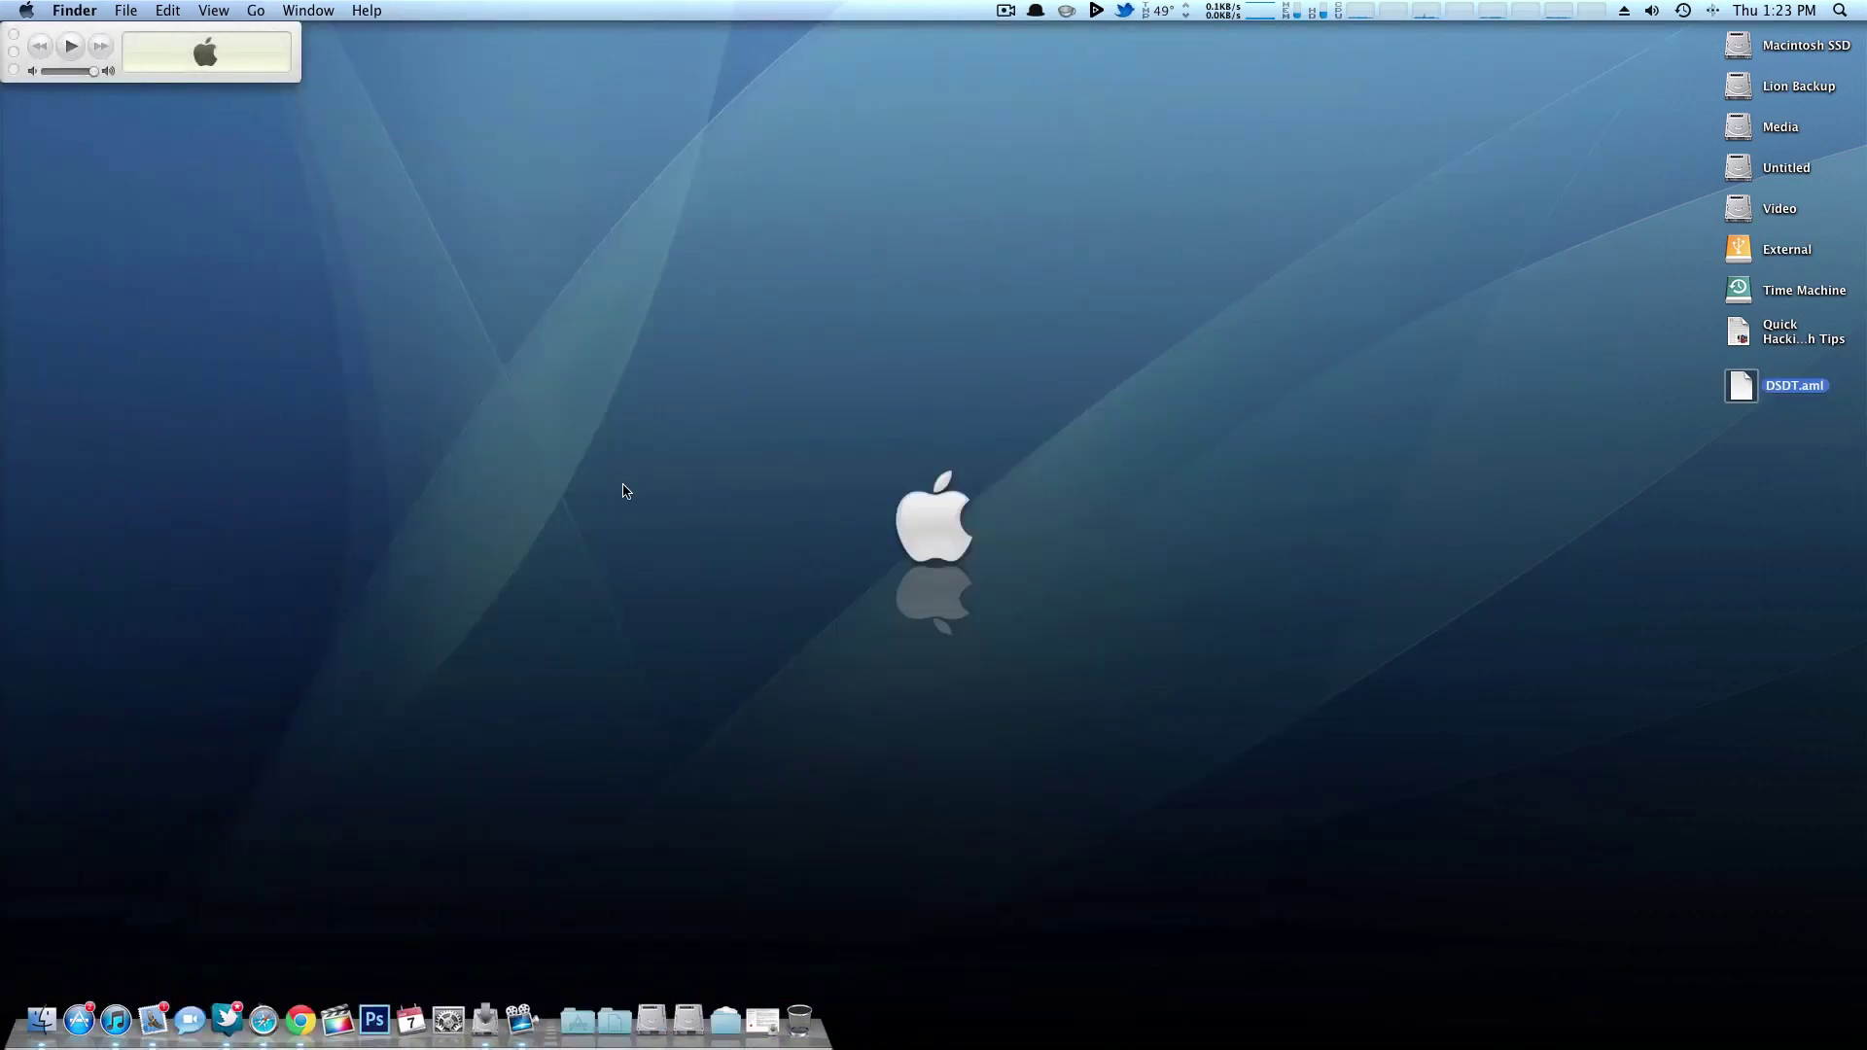
- Launch the MultiBeast installer, accept the licence, and tick UserDSDT Install in the custom list
{"action": "left_click", "coordinate": [767, 1018]}
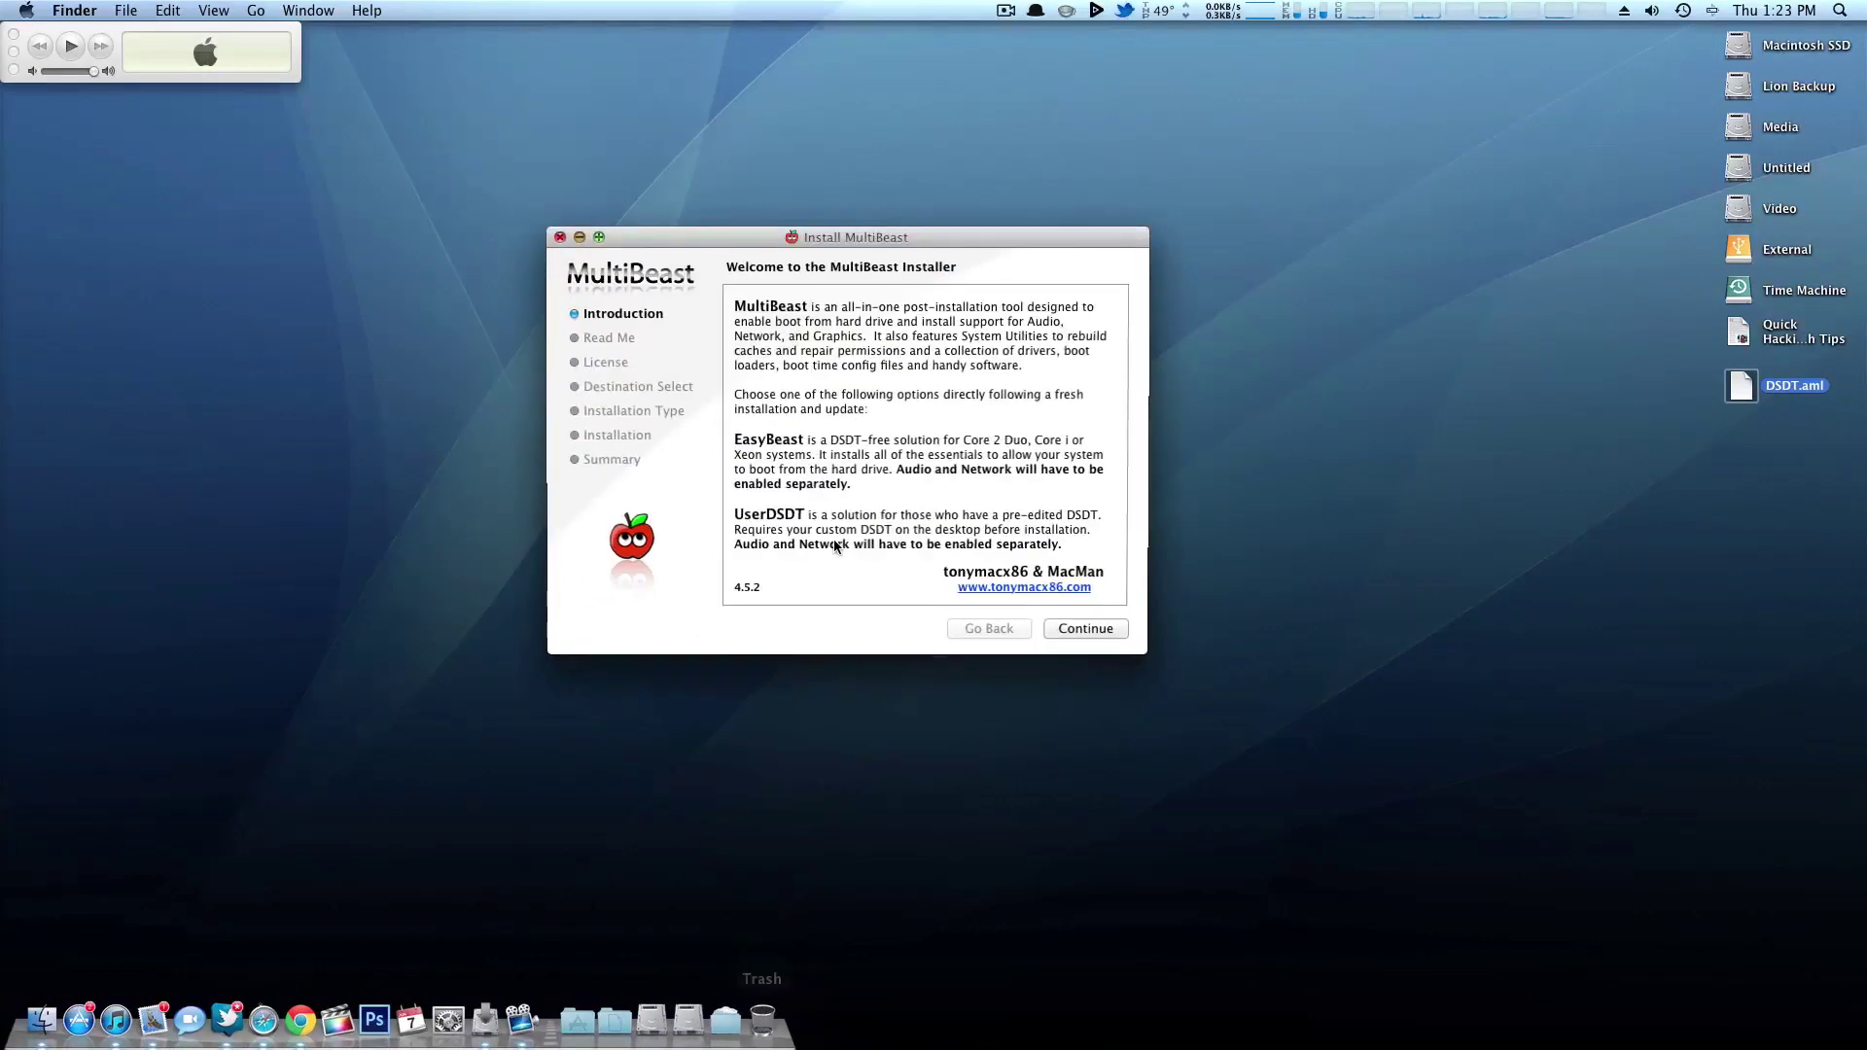
{"action": "left_click_drag", "start_coordinate": [865, 243], "coordinate": [909, 244]}
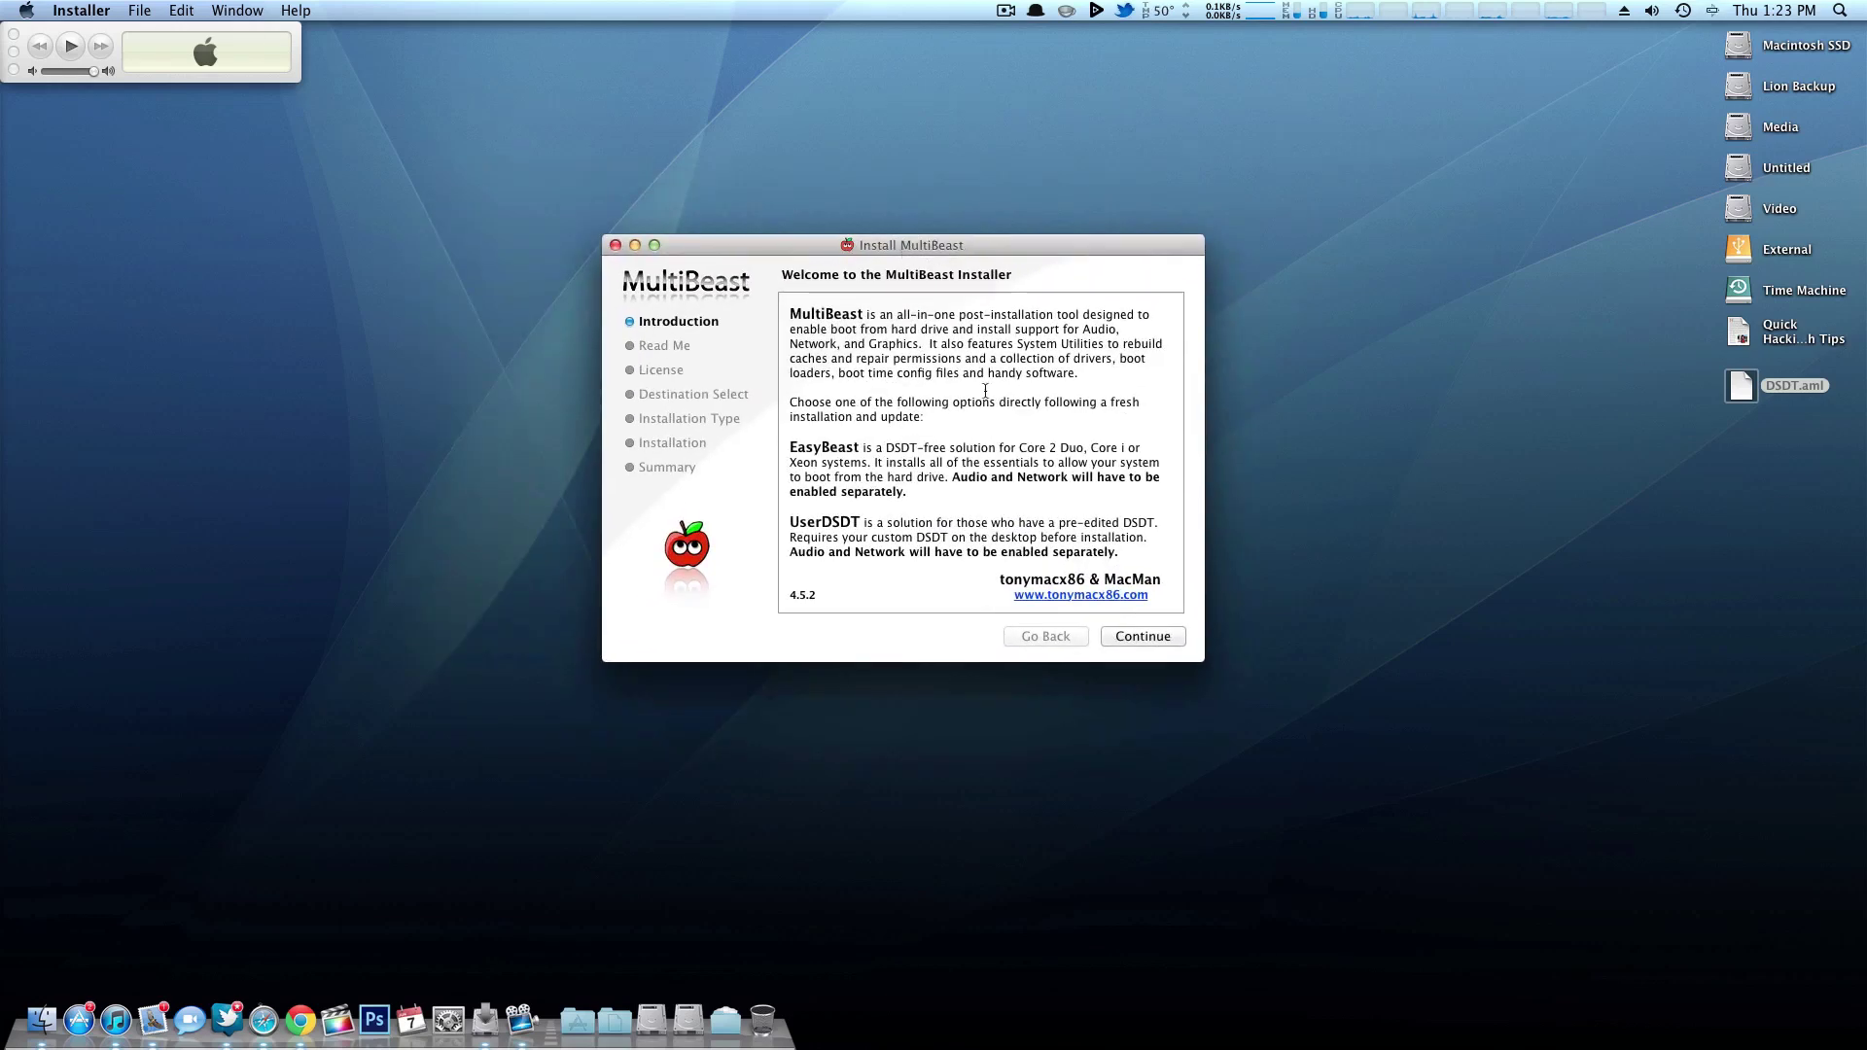
{"action": "left_click", "coordinate": [1143, 636]}
{"action": "left_click", "coordinate": [1143, 635]}
{"action": "left_click", "coordinate": [1143, 636]}
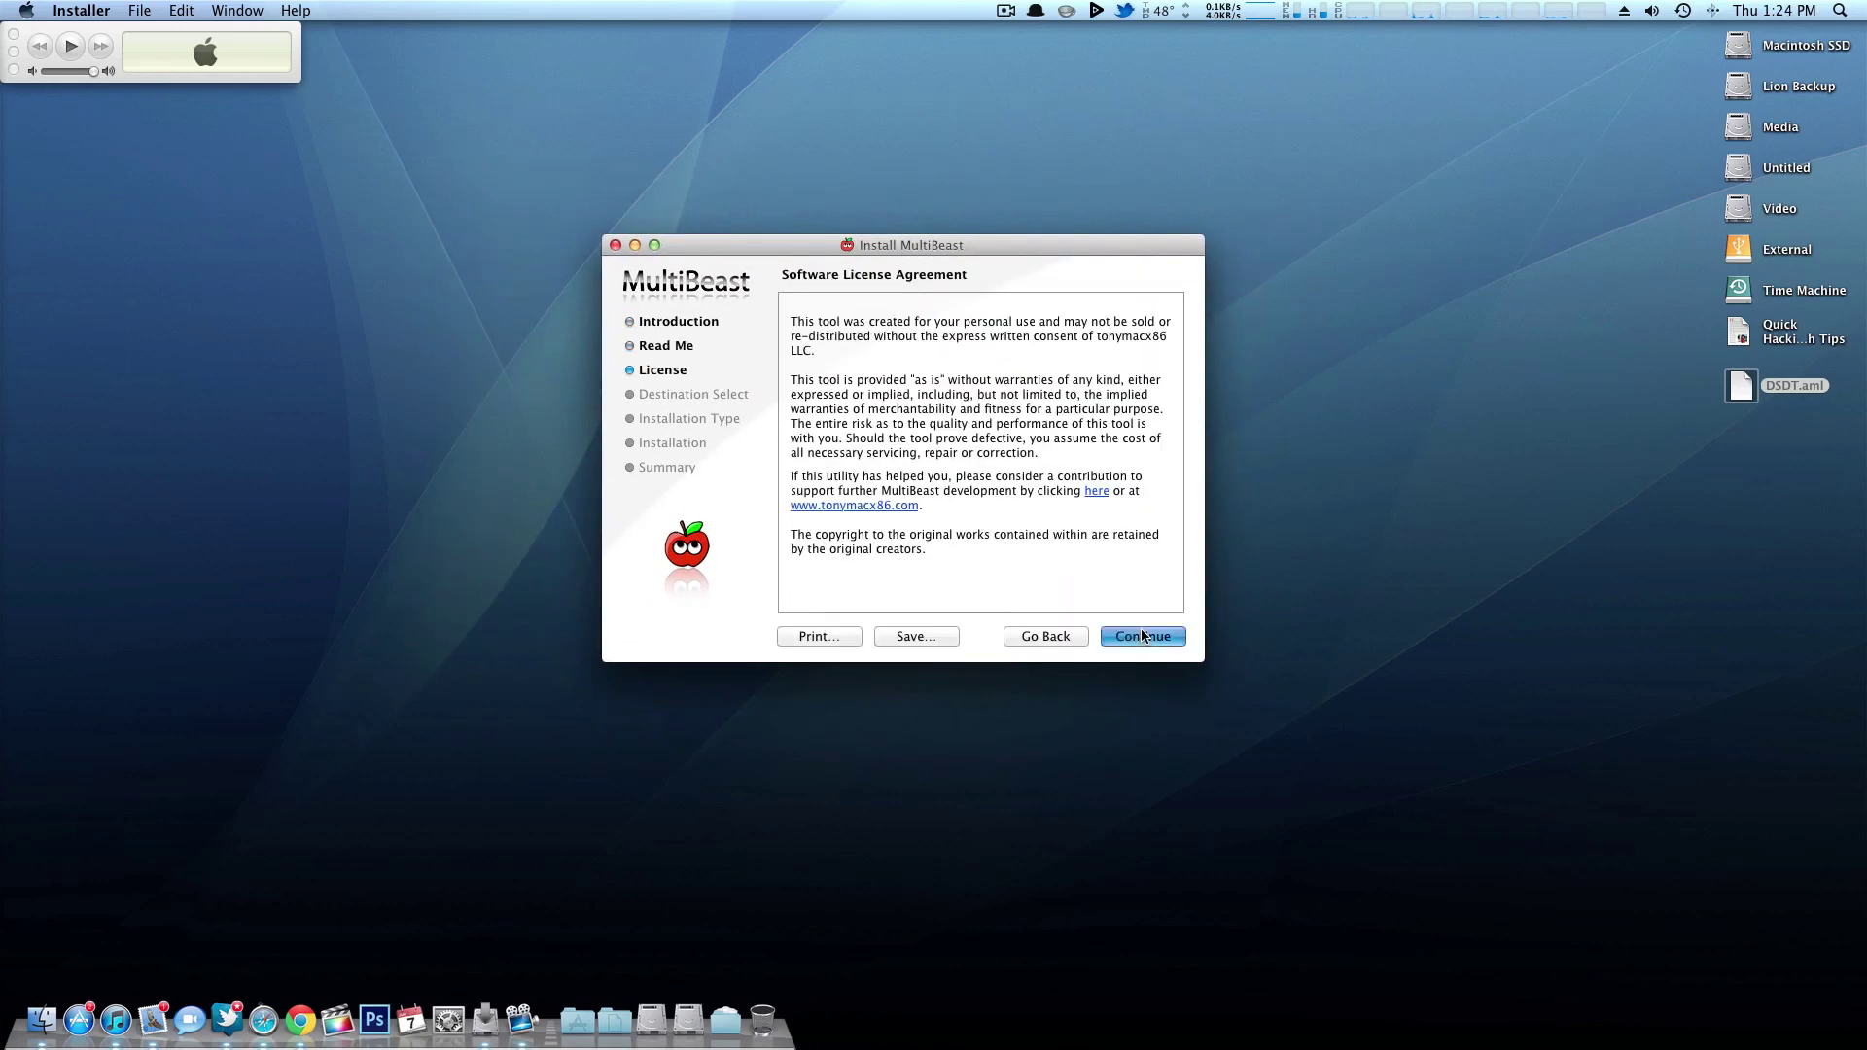
{"action": "left_click", "coordinate": [1091, 403]}
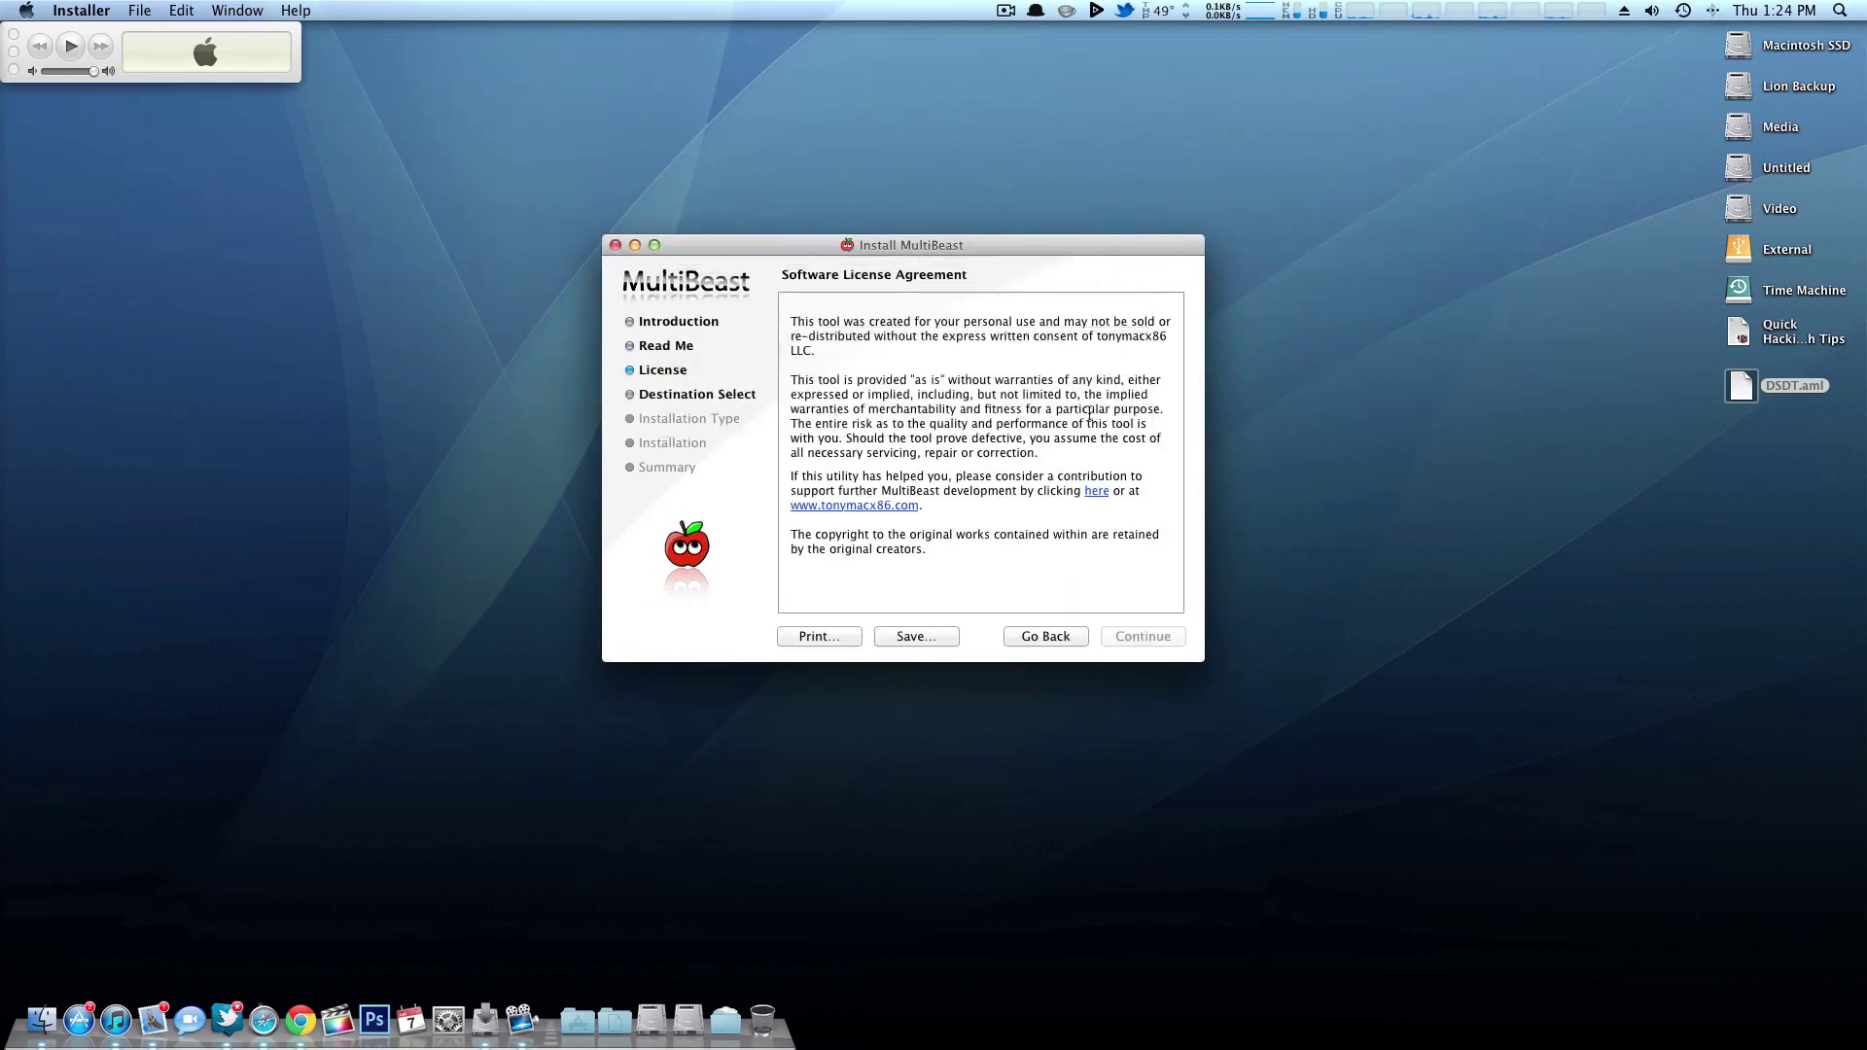
{"action": "left_click", "coordinate": [1344, 394]}
{"action": "left_click_drag", "start_coordinate": [1021, 238], "coordinate": [1017, 233]}
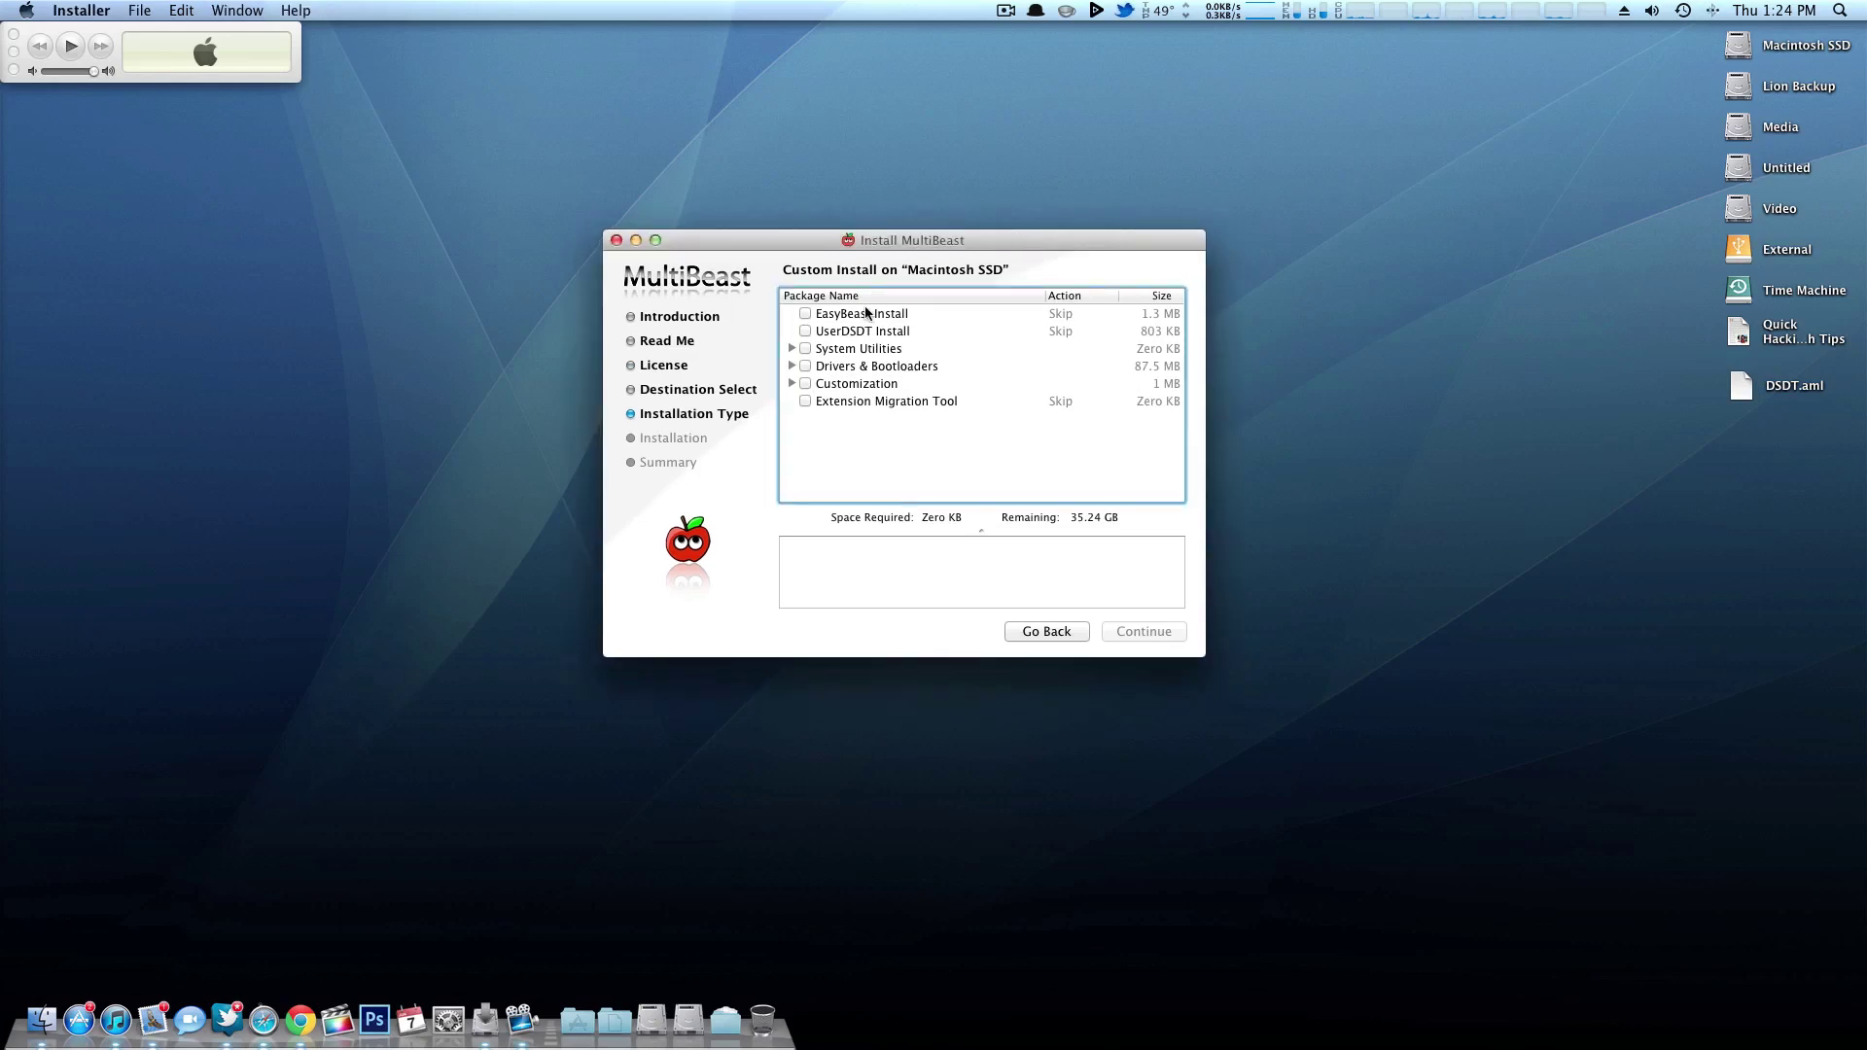
{"action": "left_click", "coordinate": [843, 333]}
{"action": "left_click", "coordinate": [805, 331]}
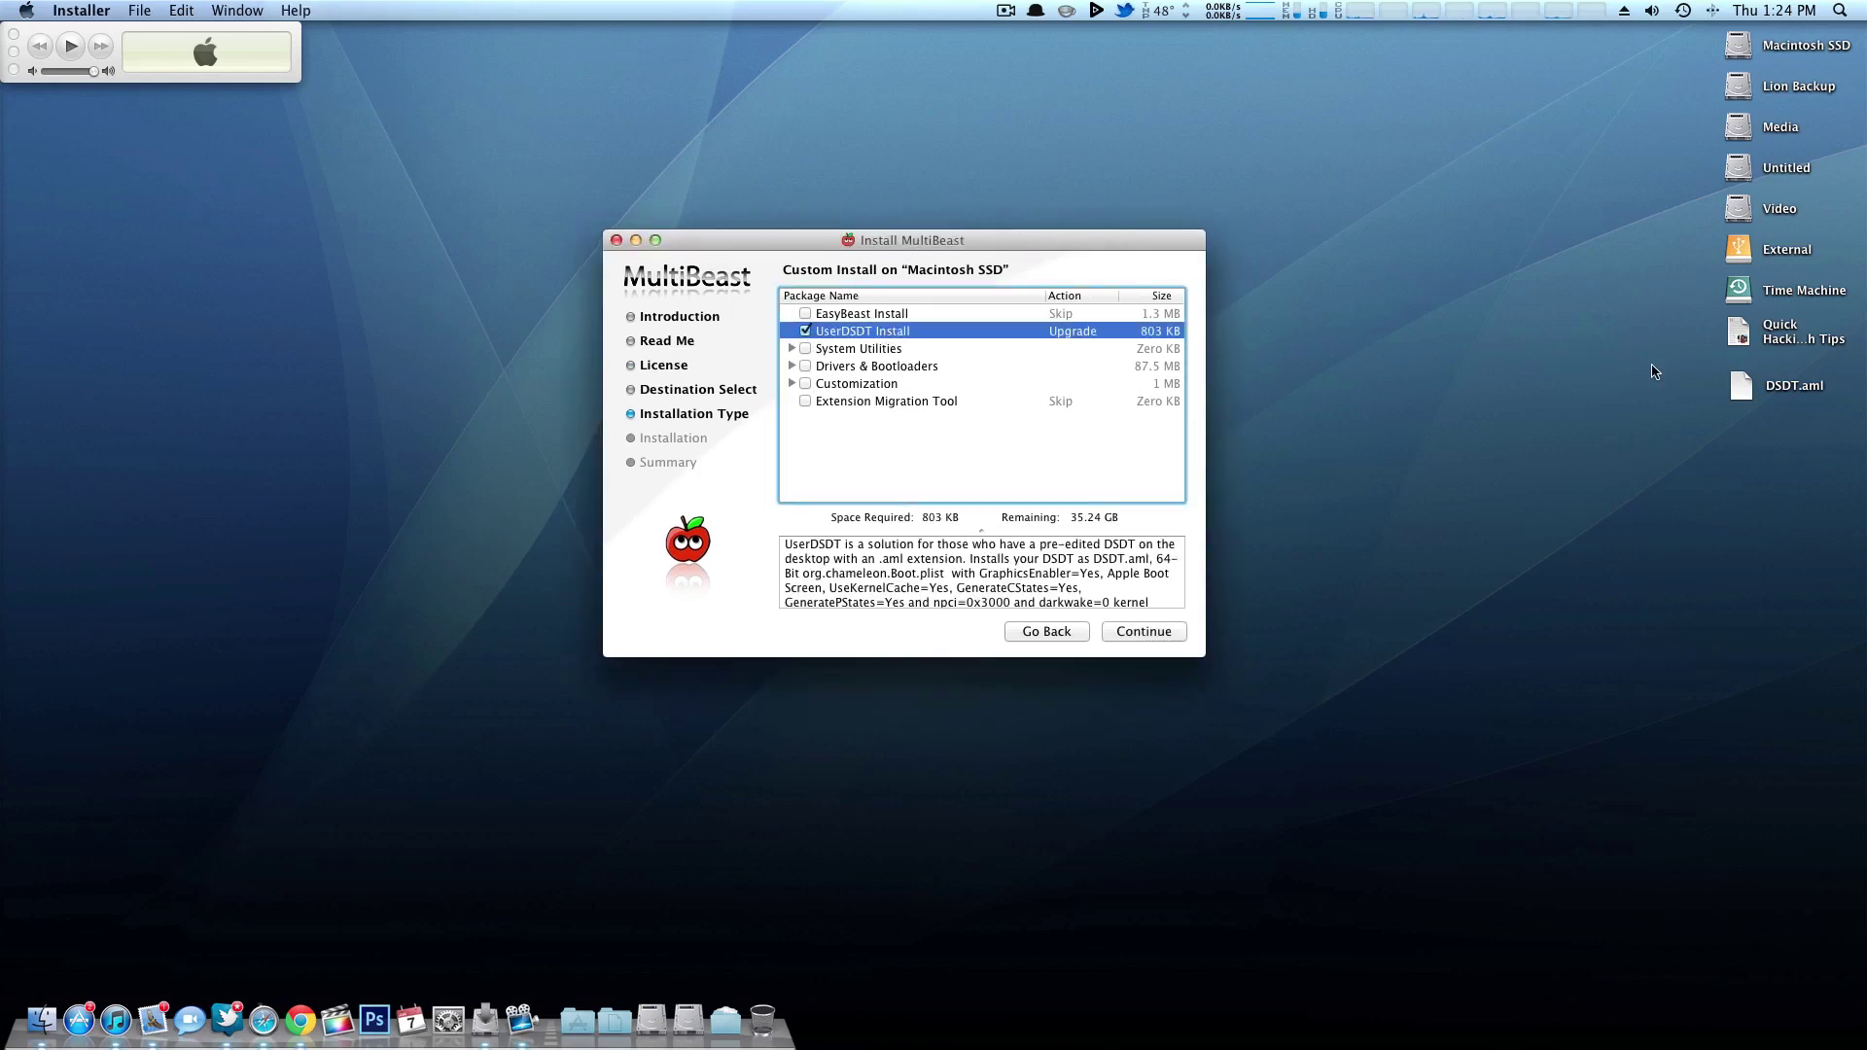
- Open a new Finder window showing the Macintosh SSD drive
{"action": "left_click", "coordinate": [1774, 379]}
{"action": "left_click", "coordinate": [1600, 370]}
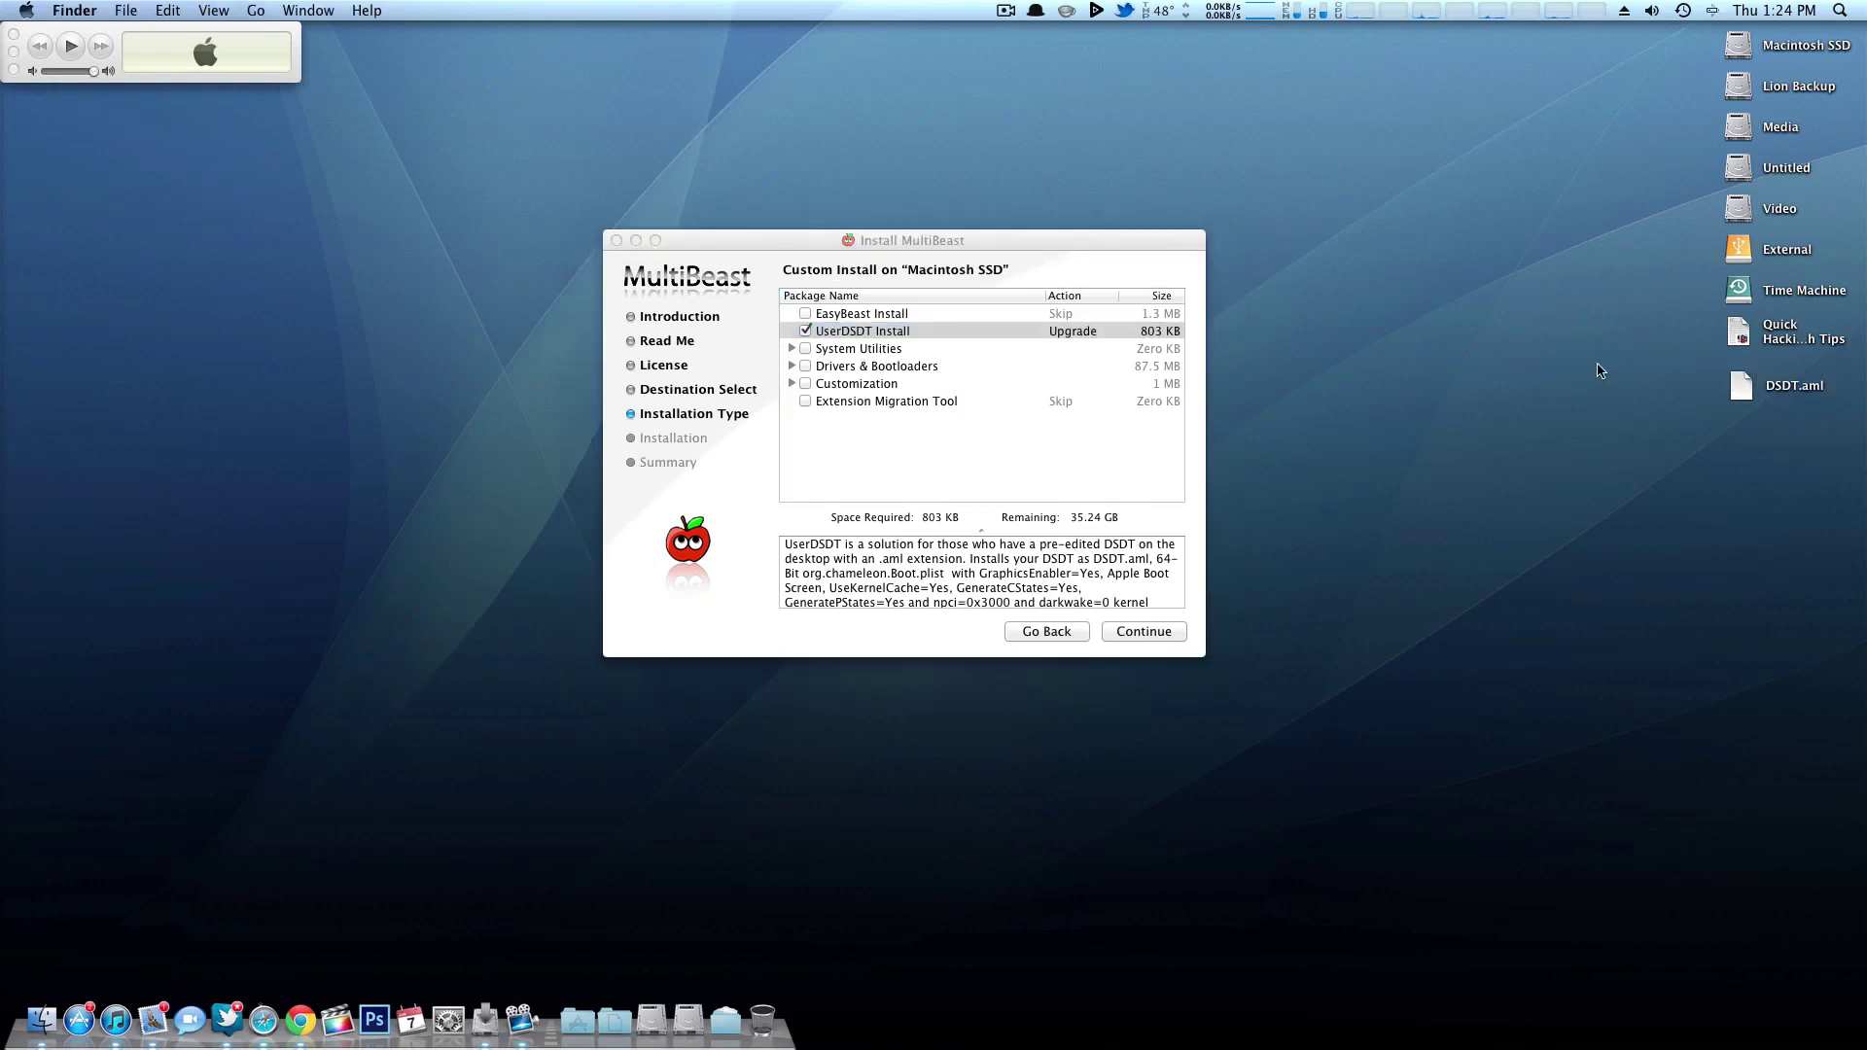
{"action": "key", "text": "super+n"}
- Open the Extra folder on Macintosh SSD, which already contains DSDT.aml
{"action": "left_click_drag", "start_coordinate": [860, 230], "coordinate": [1112, 185]}
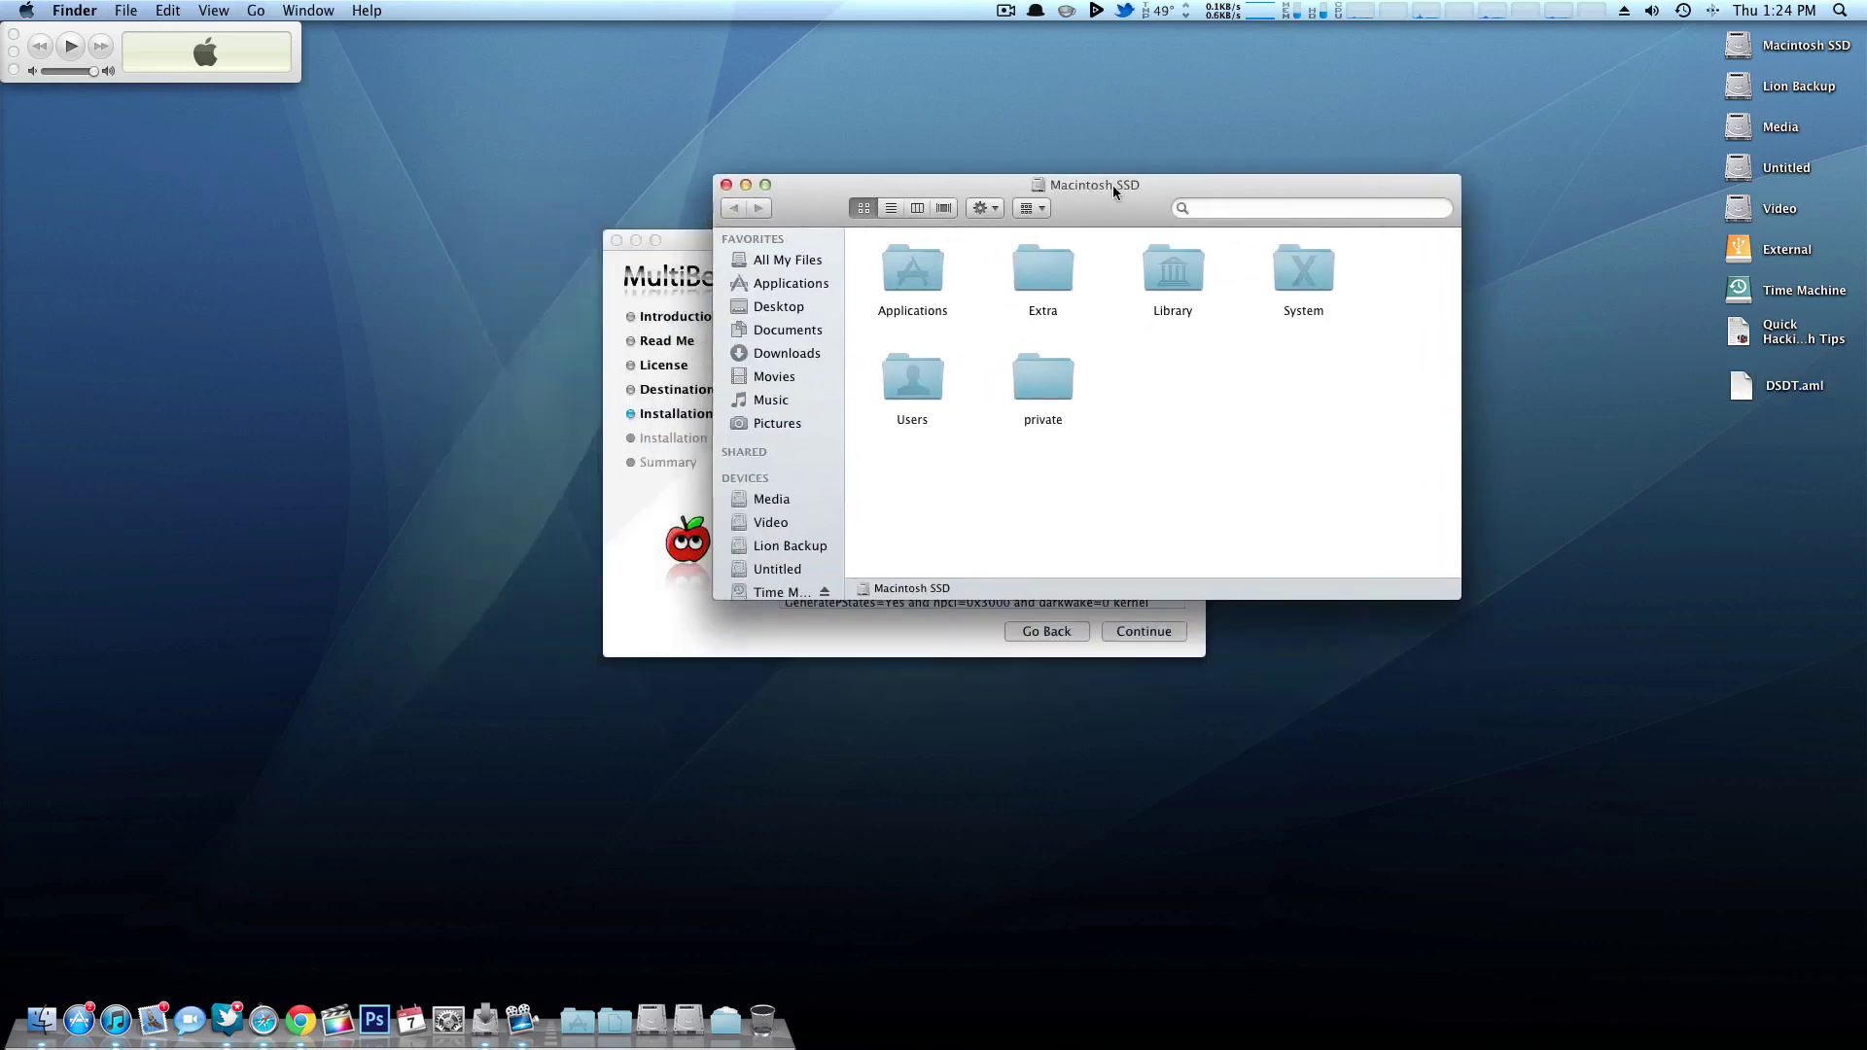
{"action": "double_click", "coordinate": [1043, 270]}
{"action": "left_click", "coordinate": [1326, 280]}
{"action": "left_click", "coordinate": [1350, 348]}
- Place the Extra window right and the installer left, then select Drivers & Bootloaders
{"action": "left_click_drag", "start_coordinate": [1125, 205], "coordinate": [1404, 107]}
{"action": "left_click_drag", "start_coordinate": [950, 240], "coordinate": [611, 246]}
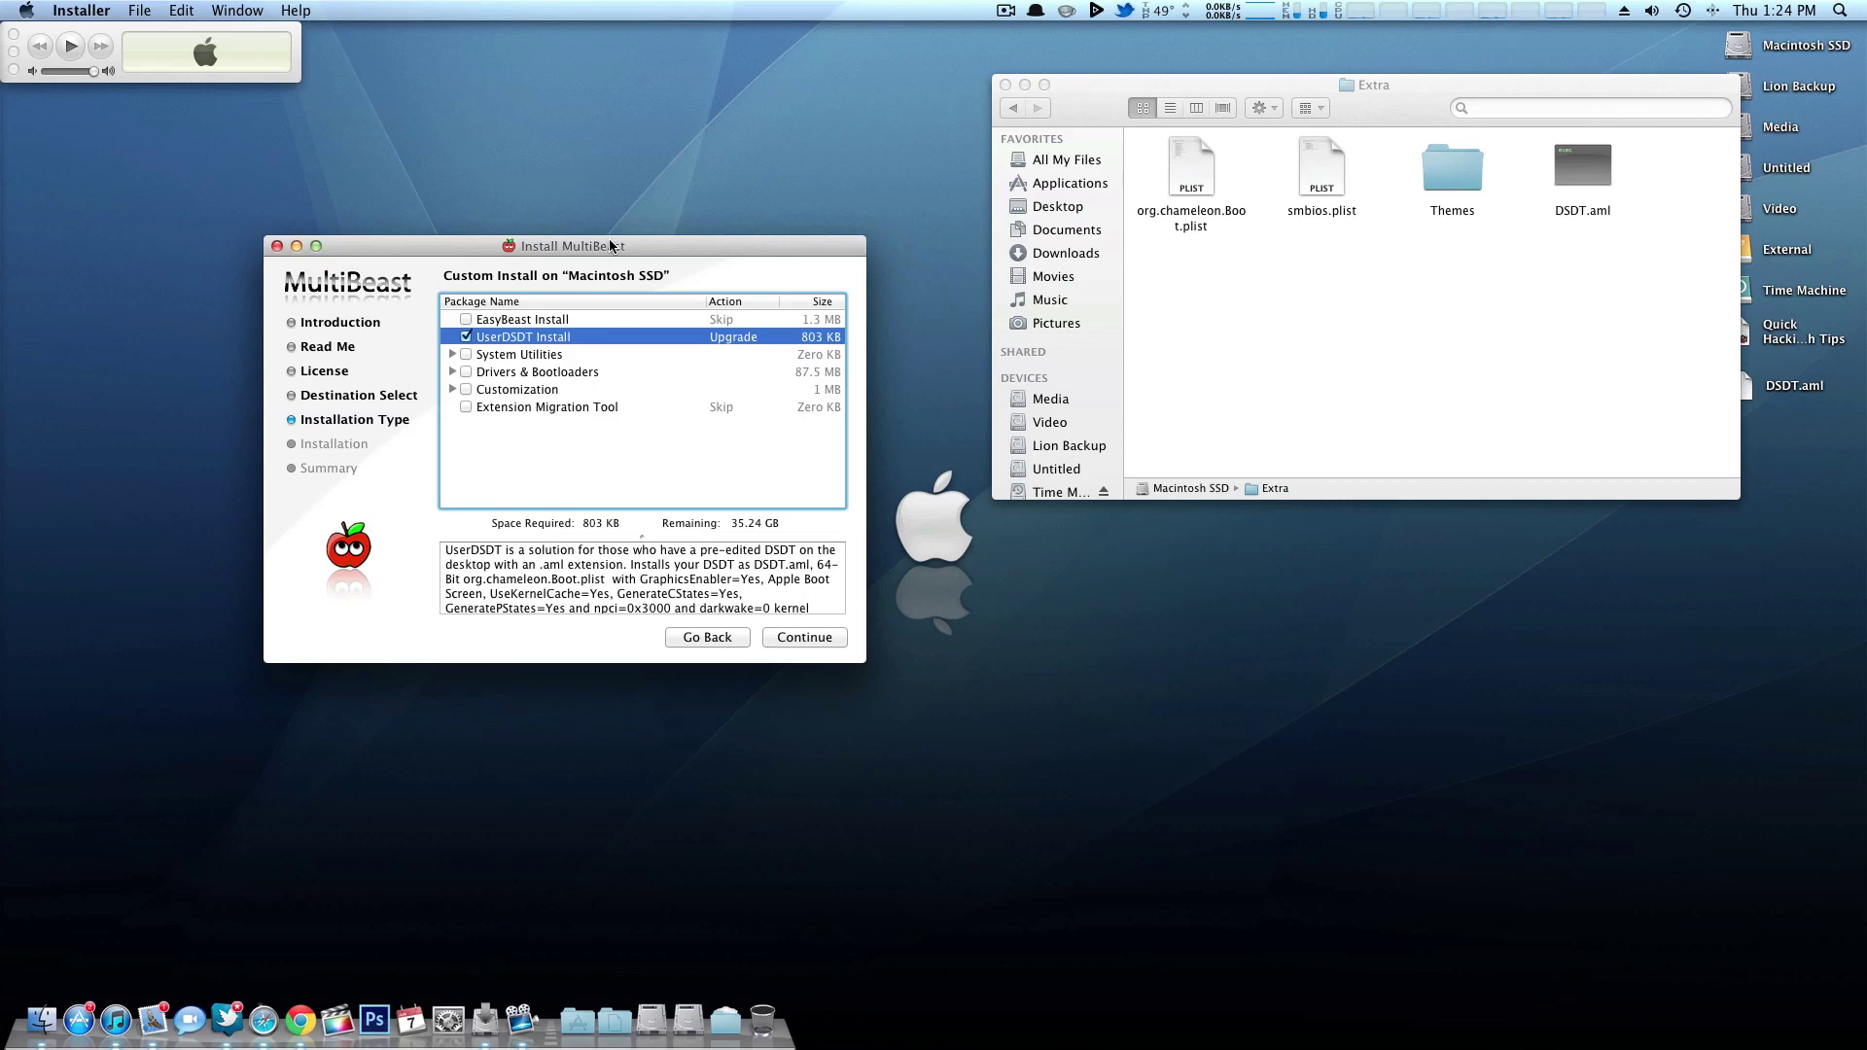
{"action": "left_click_drag", "start_coordinate": [611, 246], "coordinate": [573, 178]}
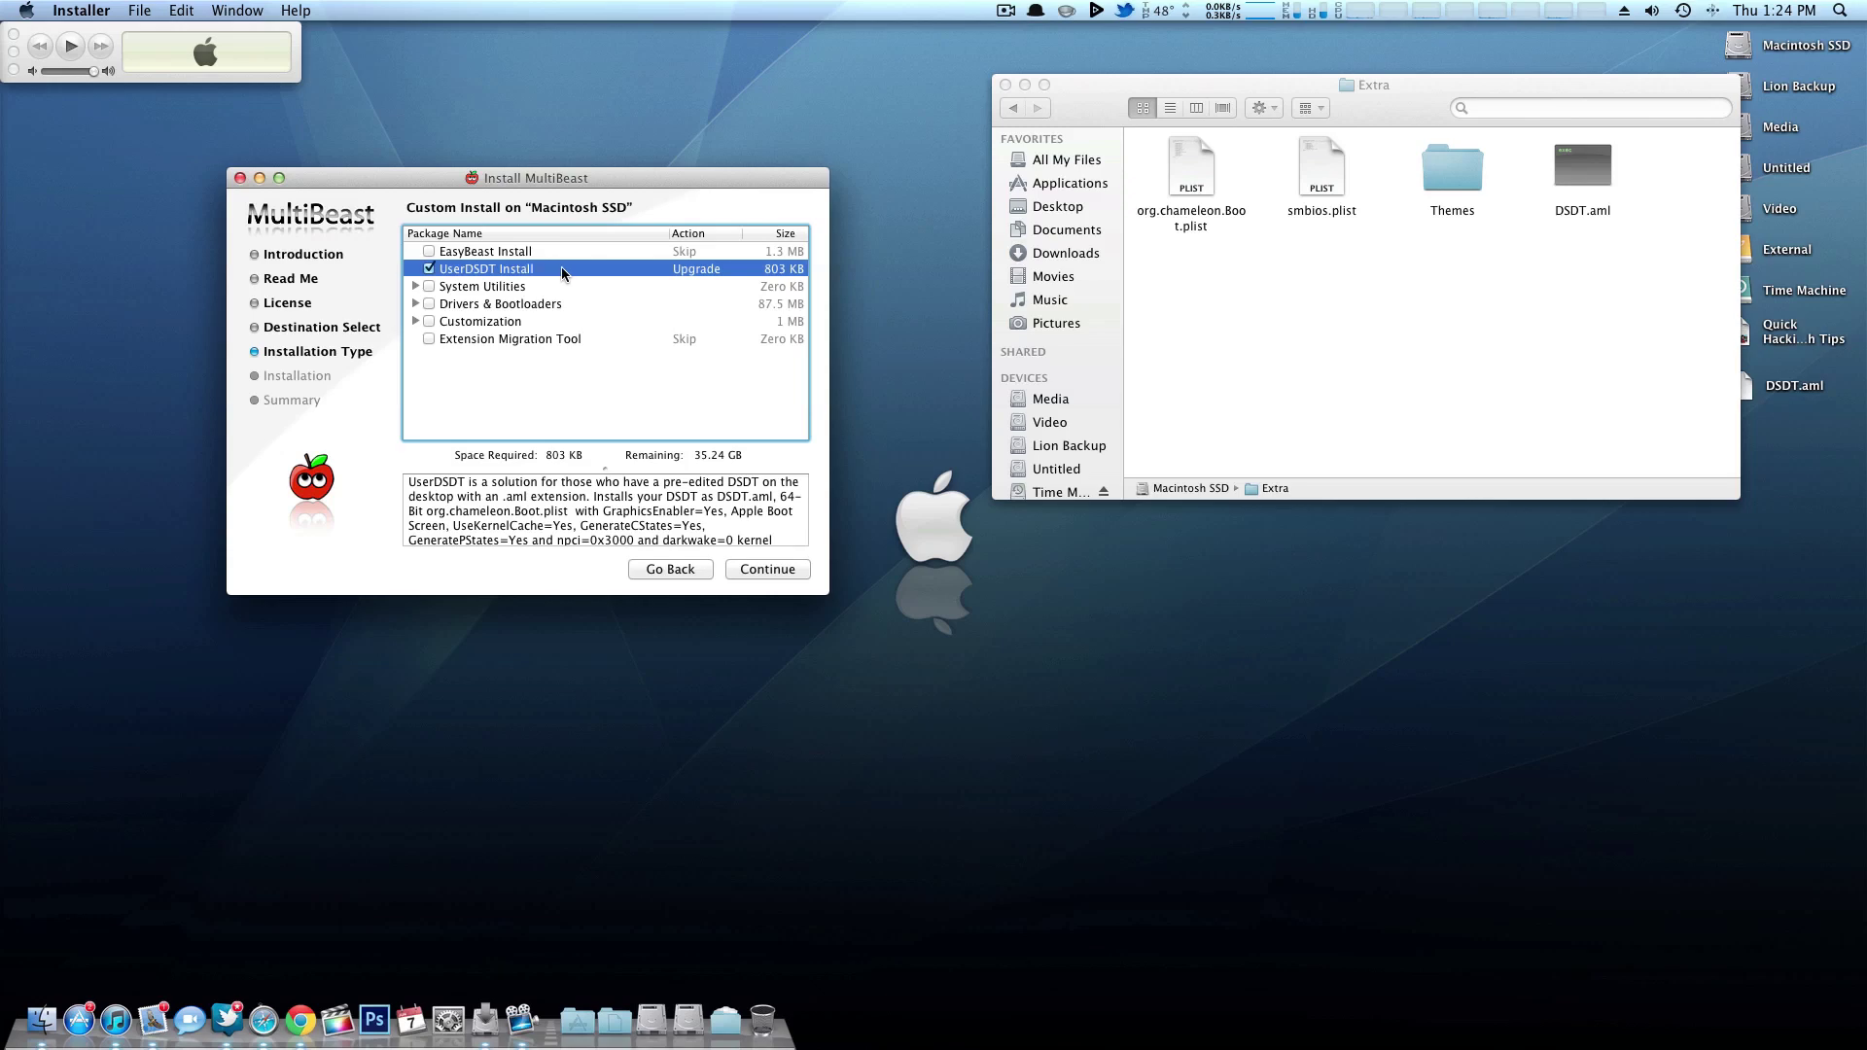
{"action": "left_click", "coordinate": [422, 304]}
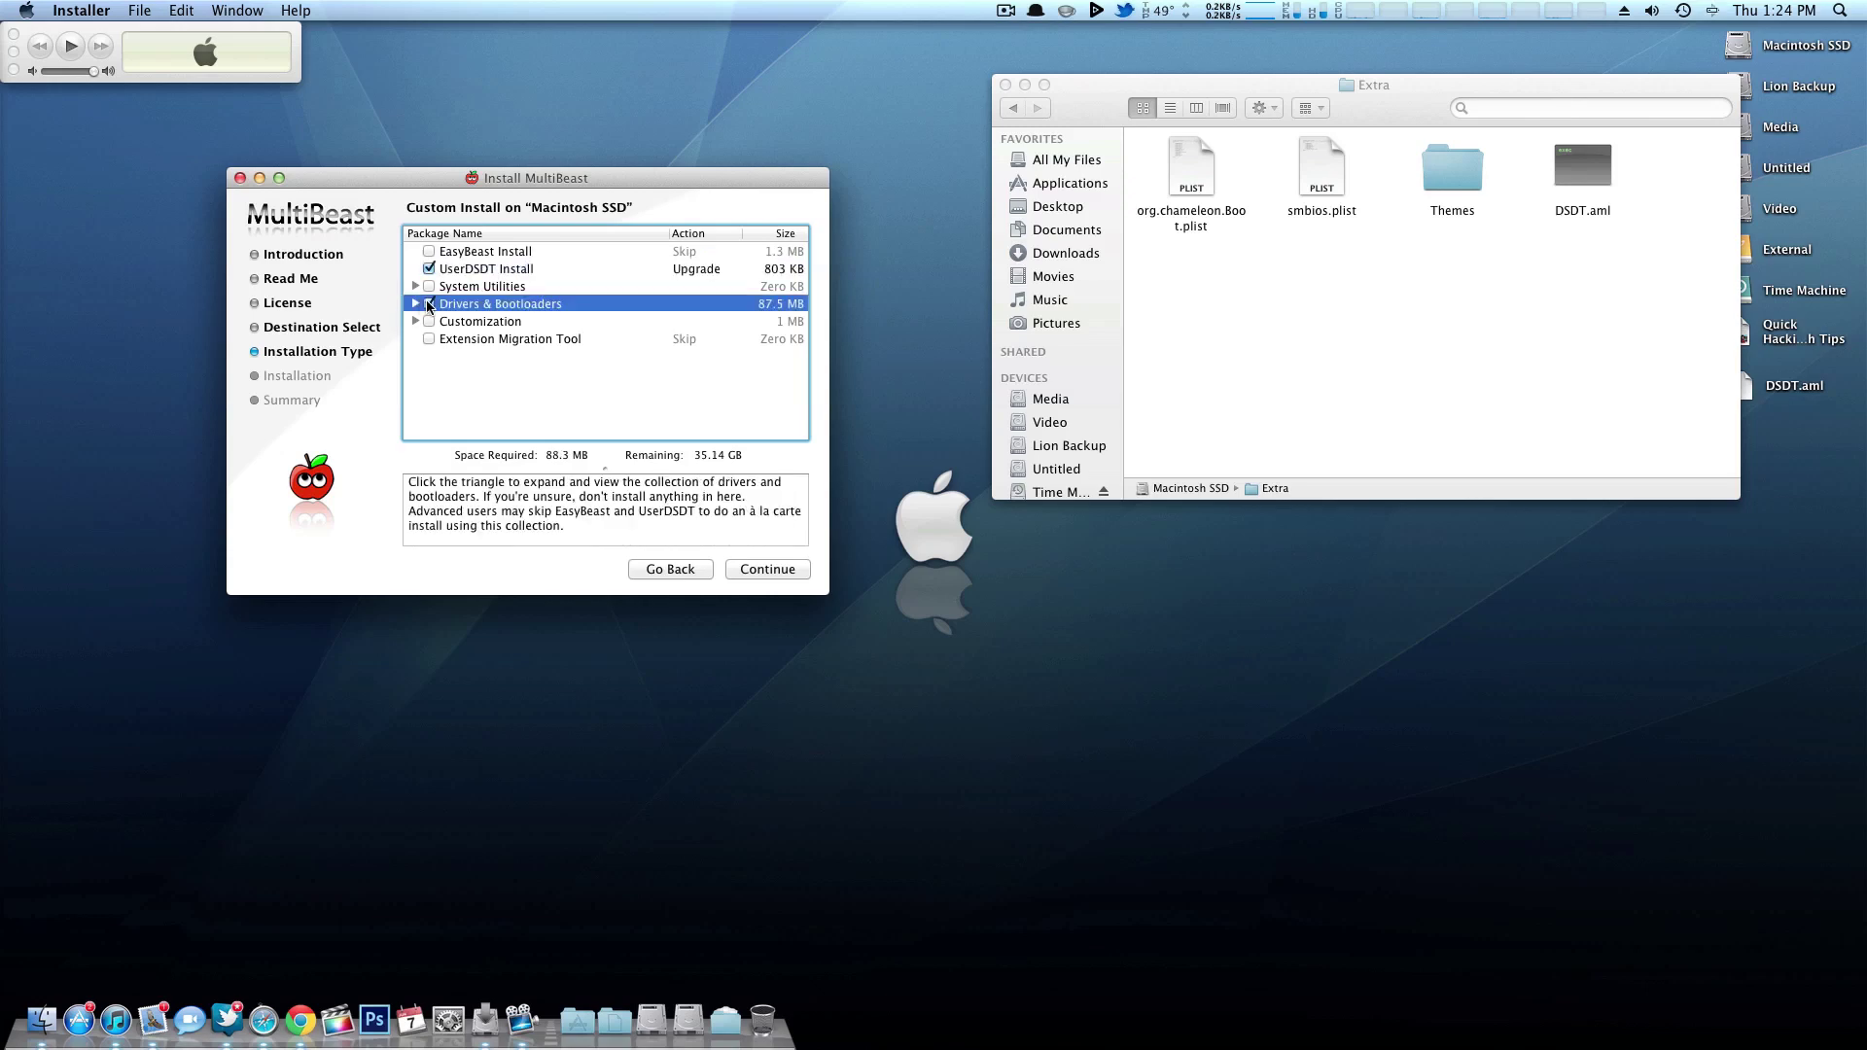
- Under Drivers & Bootloaders > Kexts & Enablers > Audio > Realtek ALC8xx, tick ALC8xxHDA and AppleHDA Rollback
{"action": "left_click", "coordinate": [418, 304]}
{"action": "left_click", "coordinate": [430, 321]}
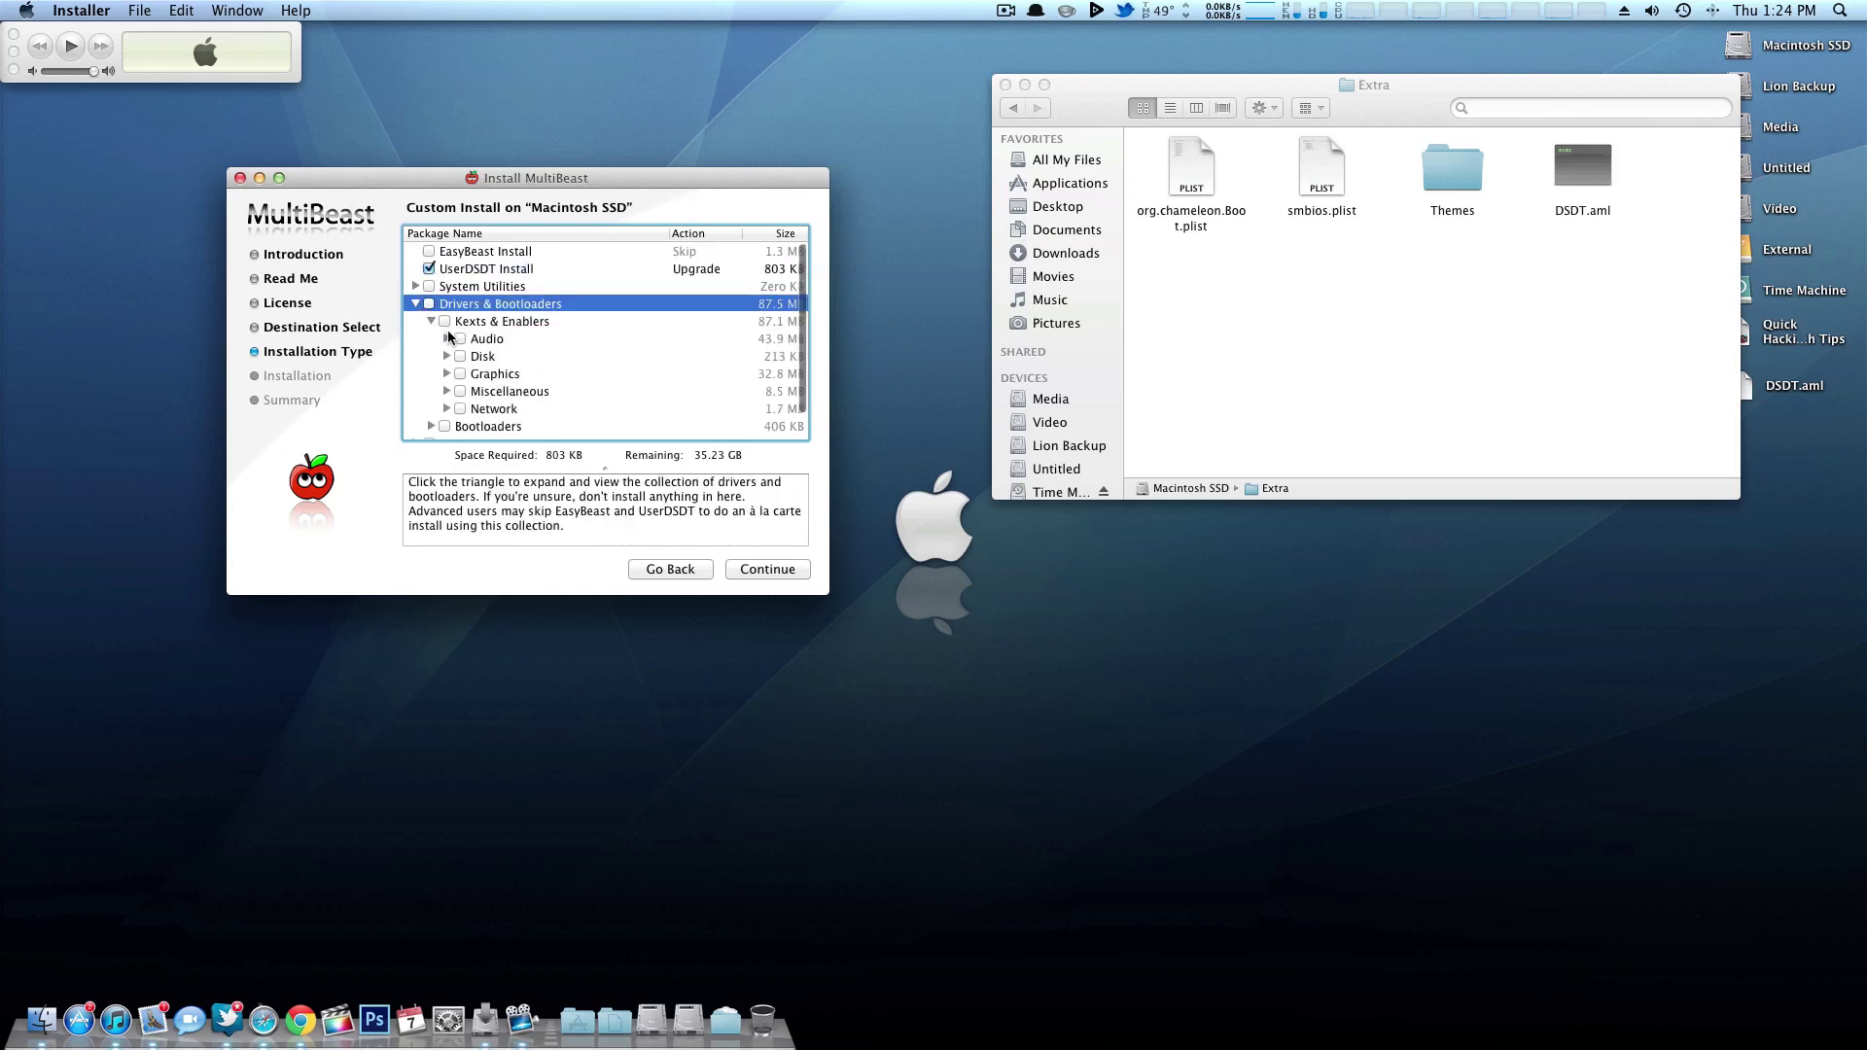
{"action": "left_click", "coordinate": [447, 339]}
{"action": "left_click", "coordinate": [462, 356]}
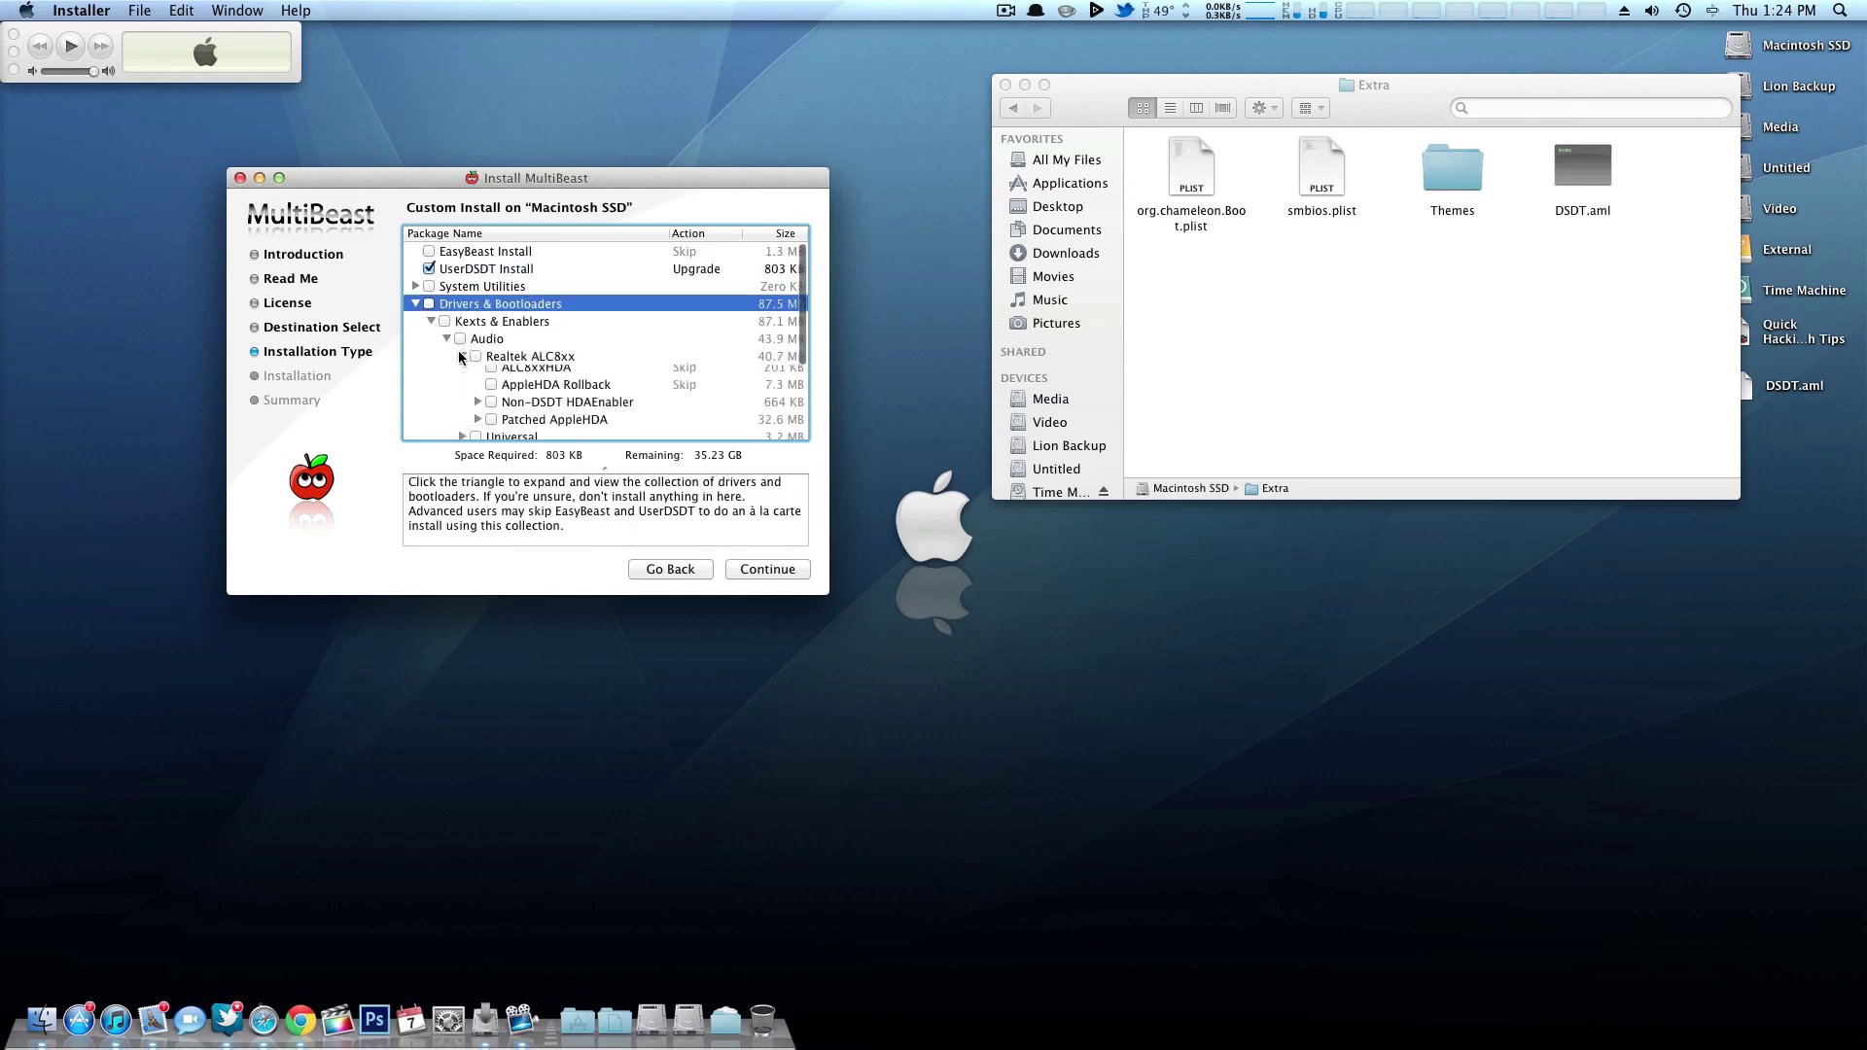
{"action": "left_click", "coordinate": [546, 375]}
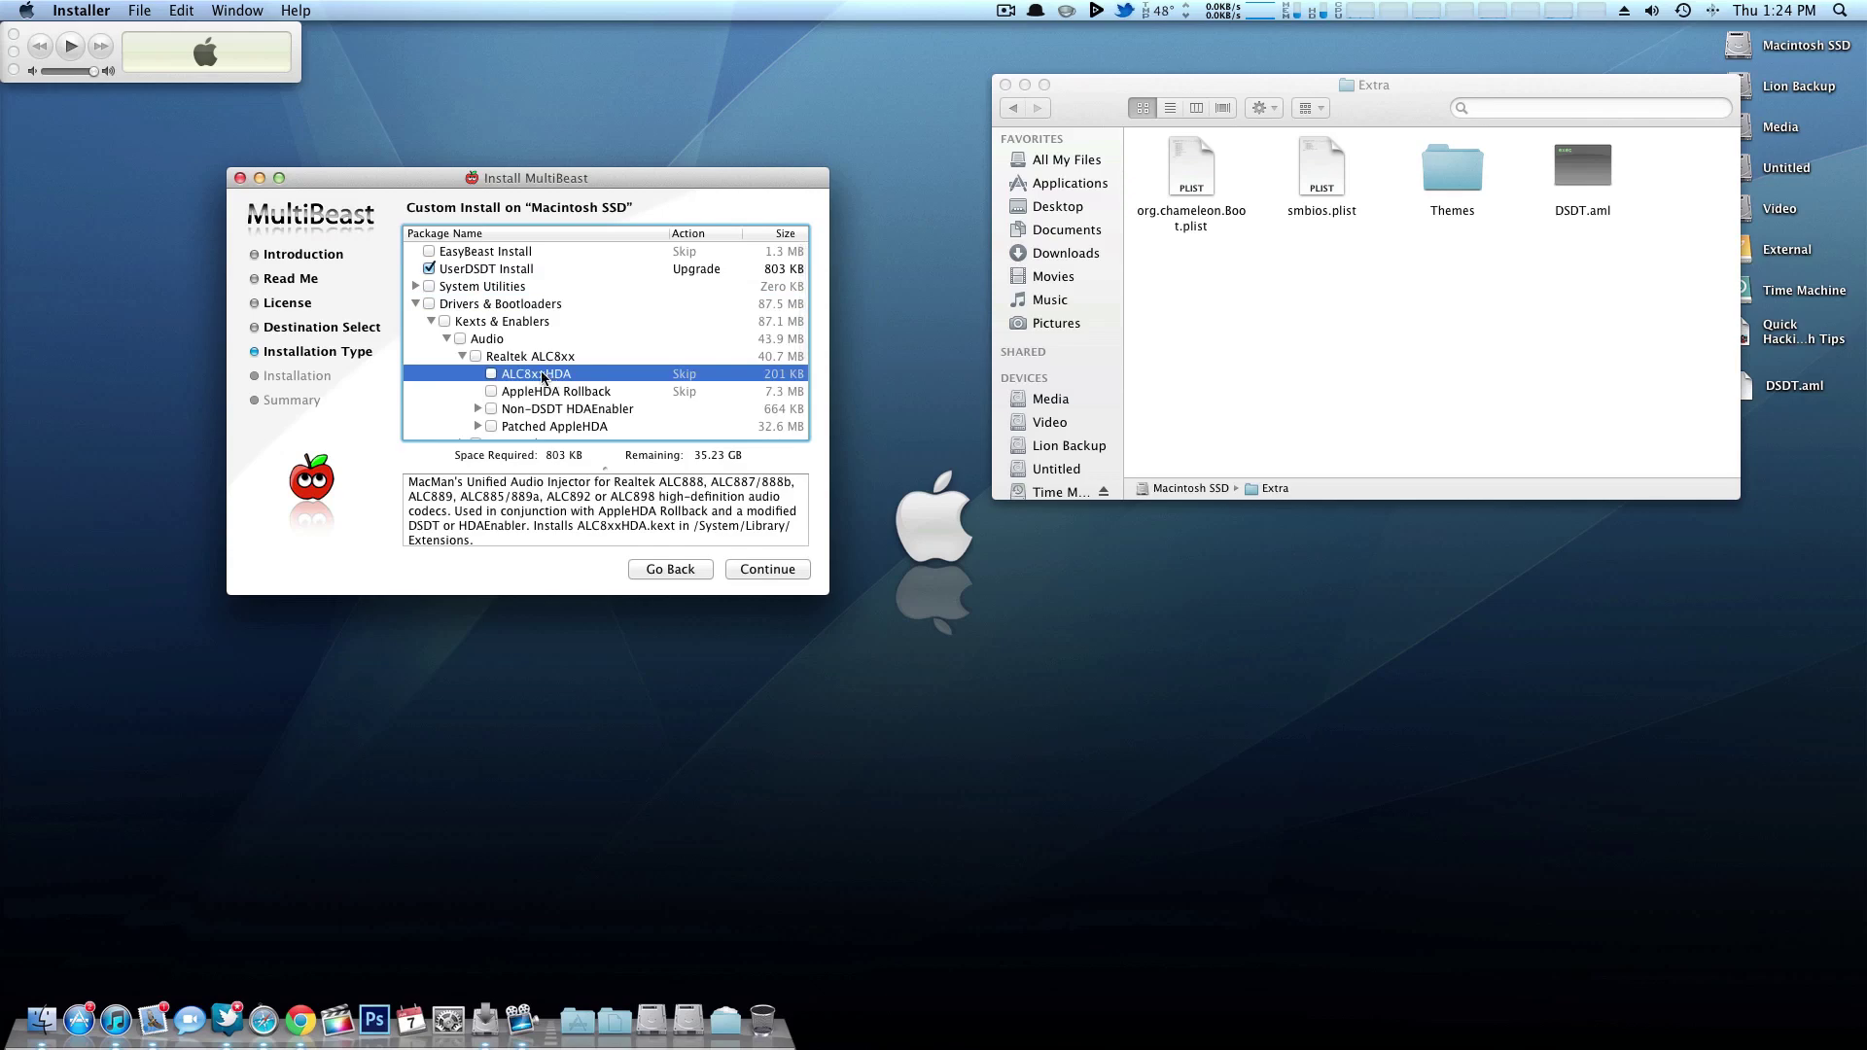
{"action": "left_click", "coordinate": [491, 374]}
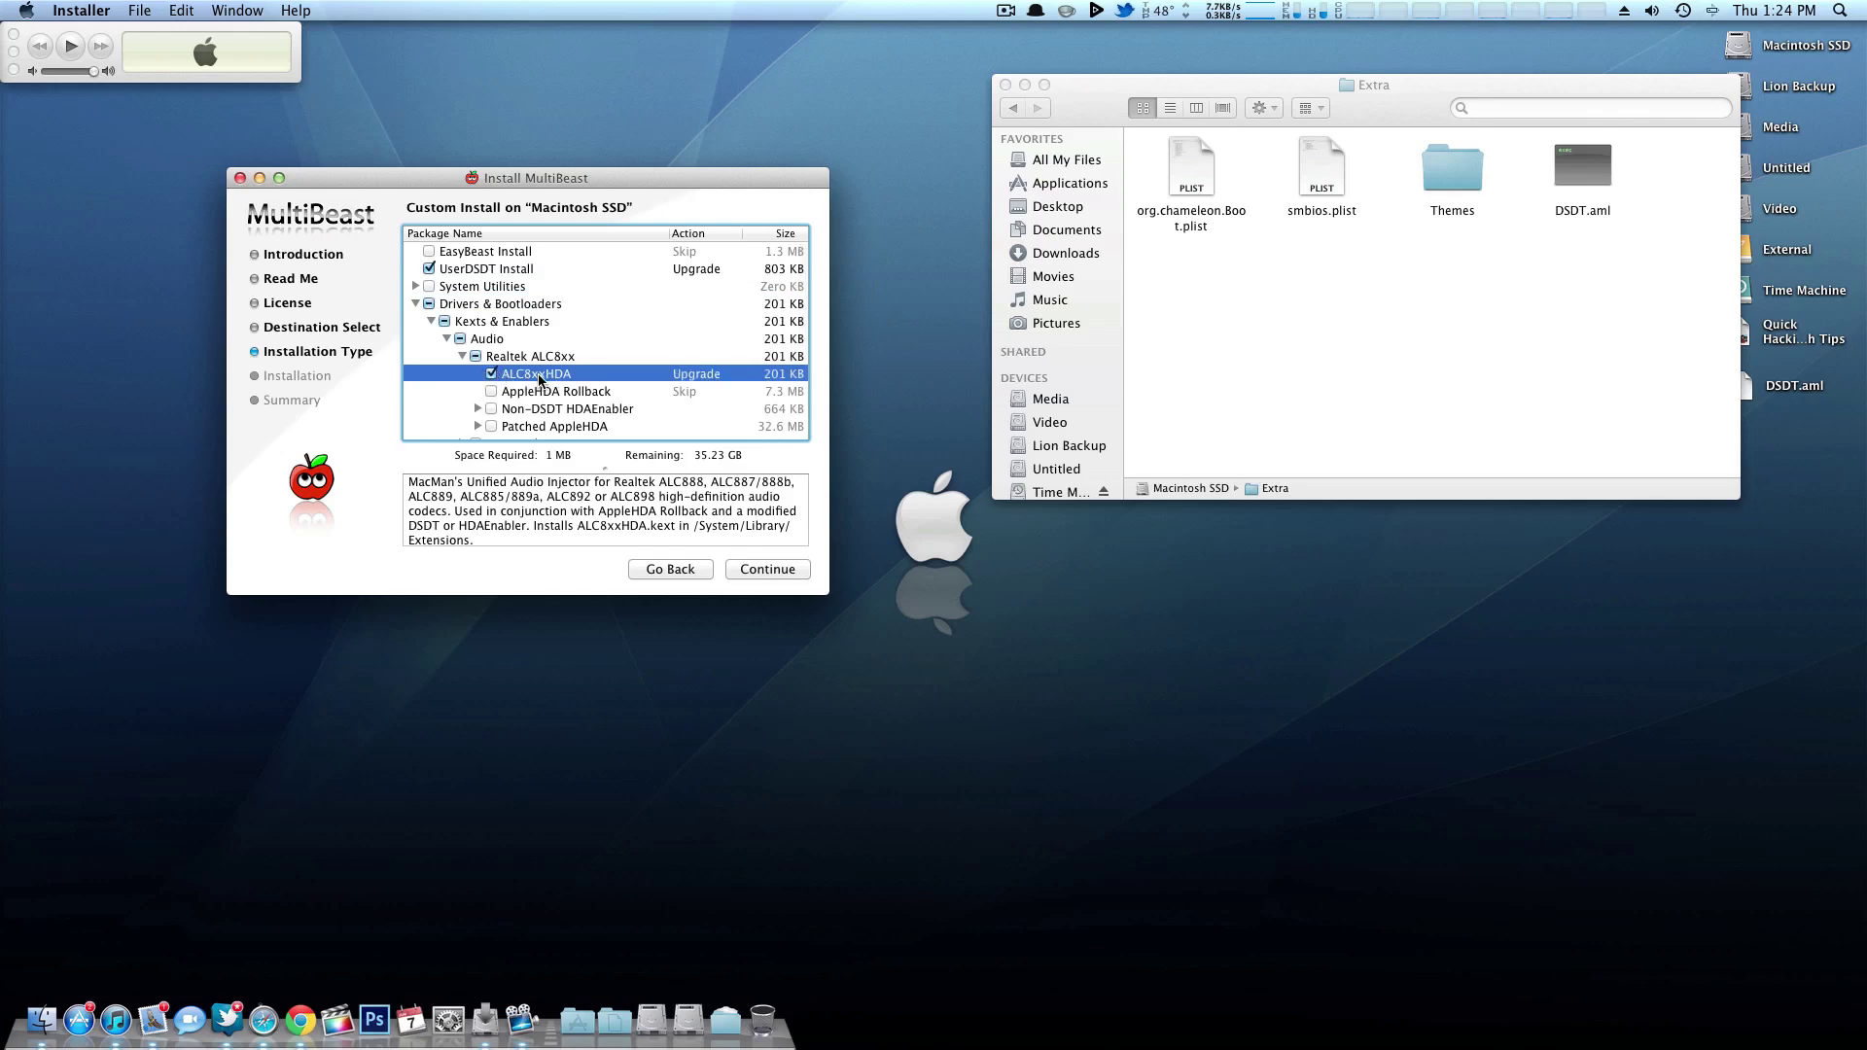
{"action": "left_click", "coordinate": [492, 391]}
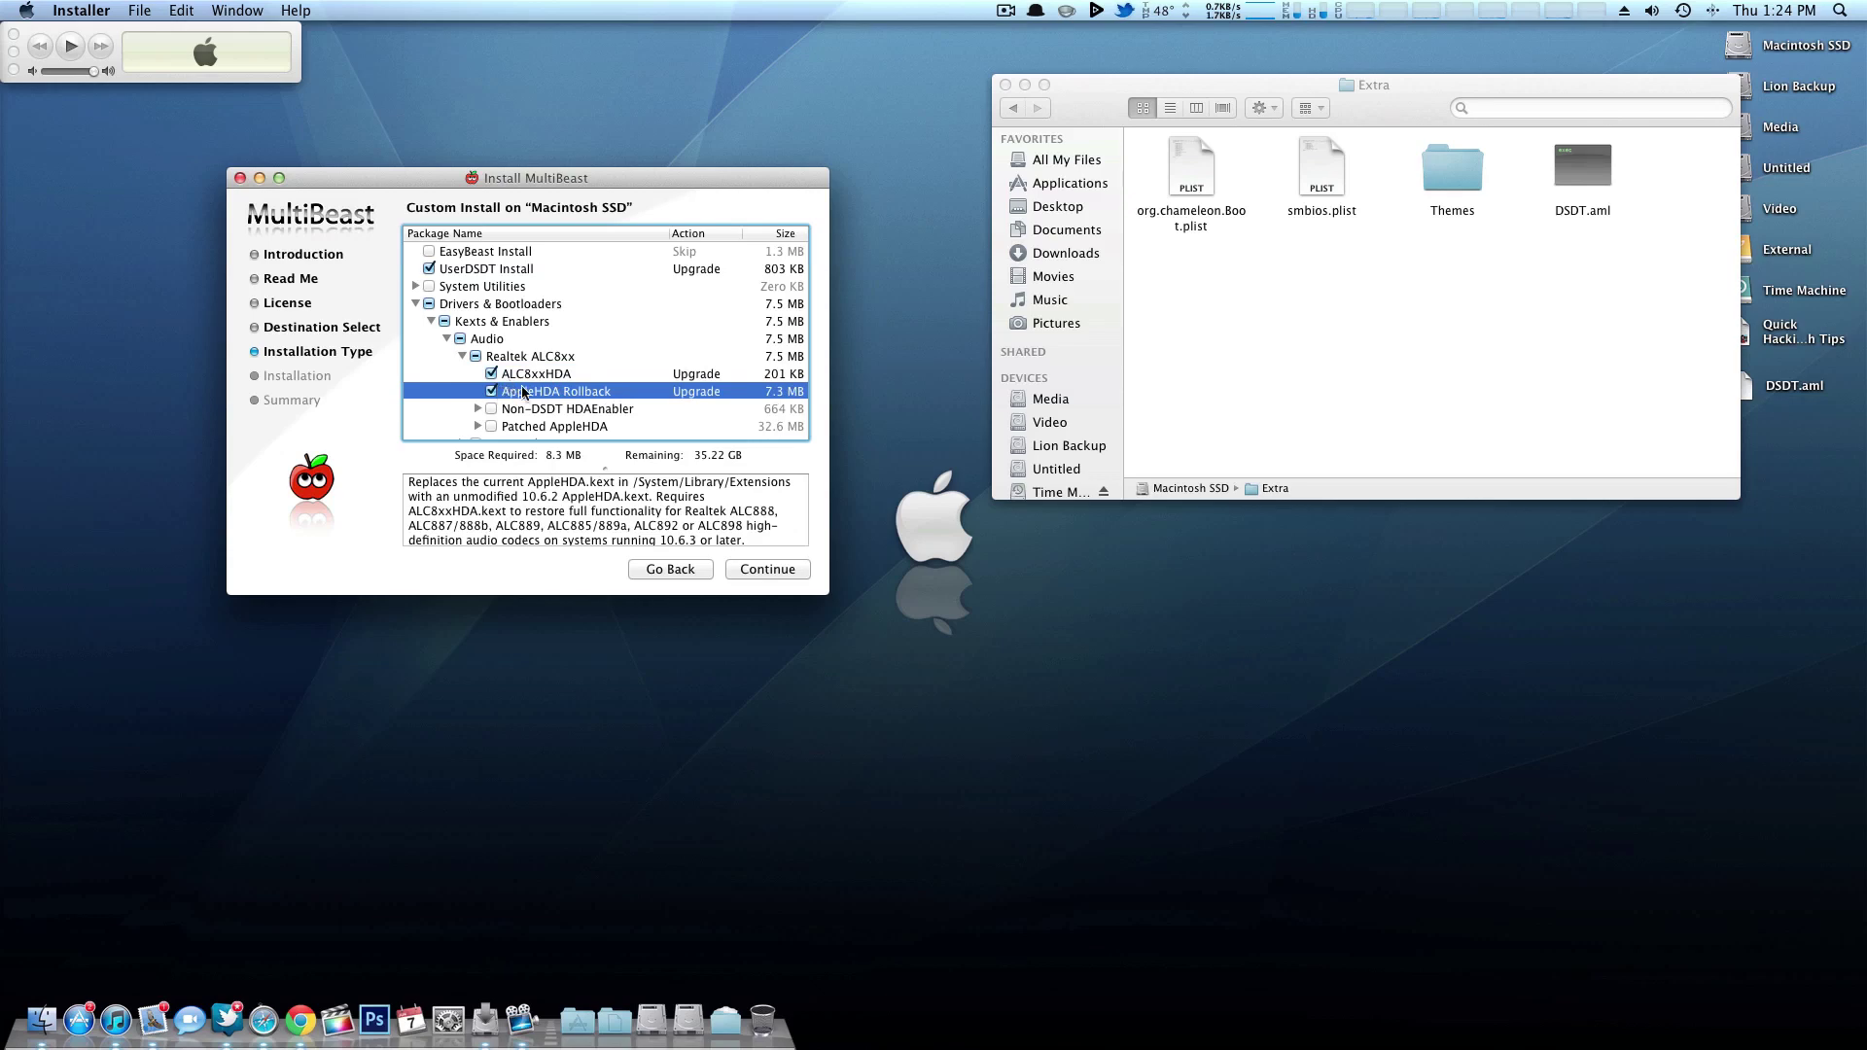
- Review the Non-DSDT HDAEnabler, Patched AppleHDA and ALC889 package descriptions without selecting them
{"action": "scroll", "coordinate": [533, 378], "scroll_direction": "down", "scroll_amount": 2}
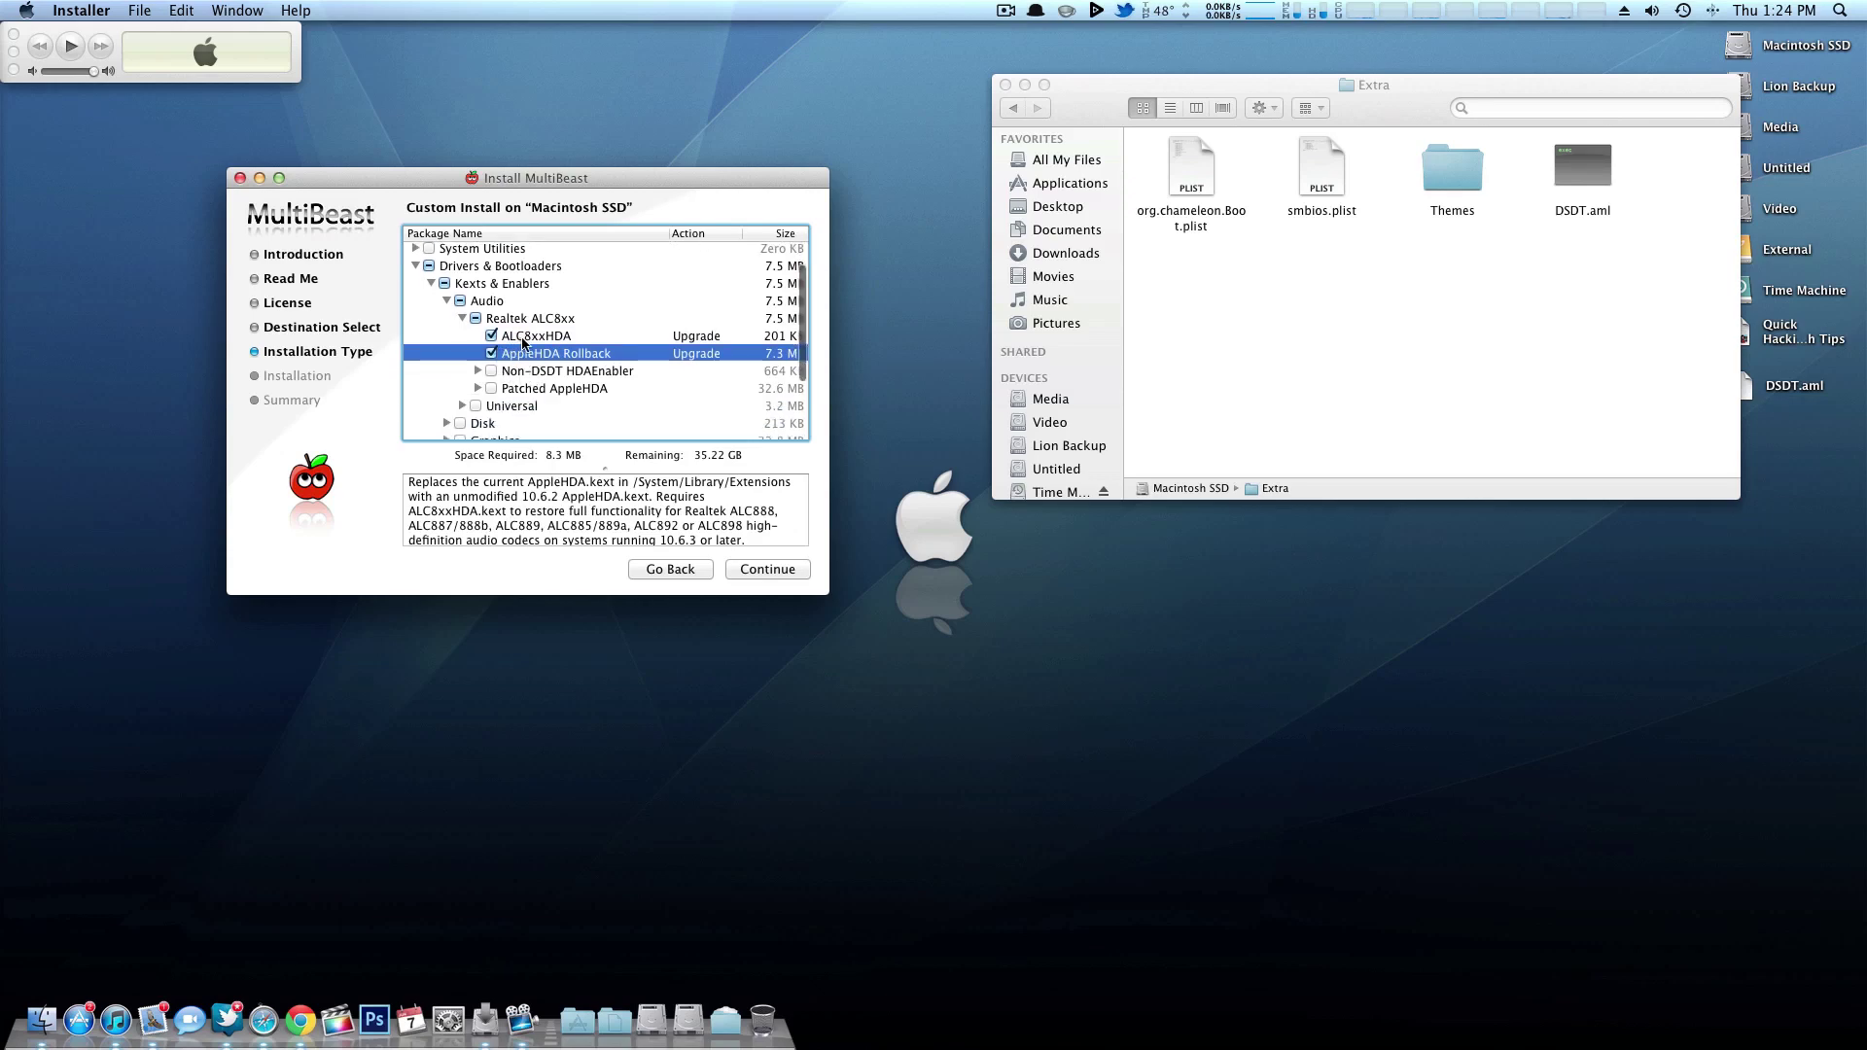
{"action": "left_click", "coordinate": [584, 373]}
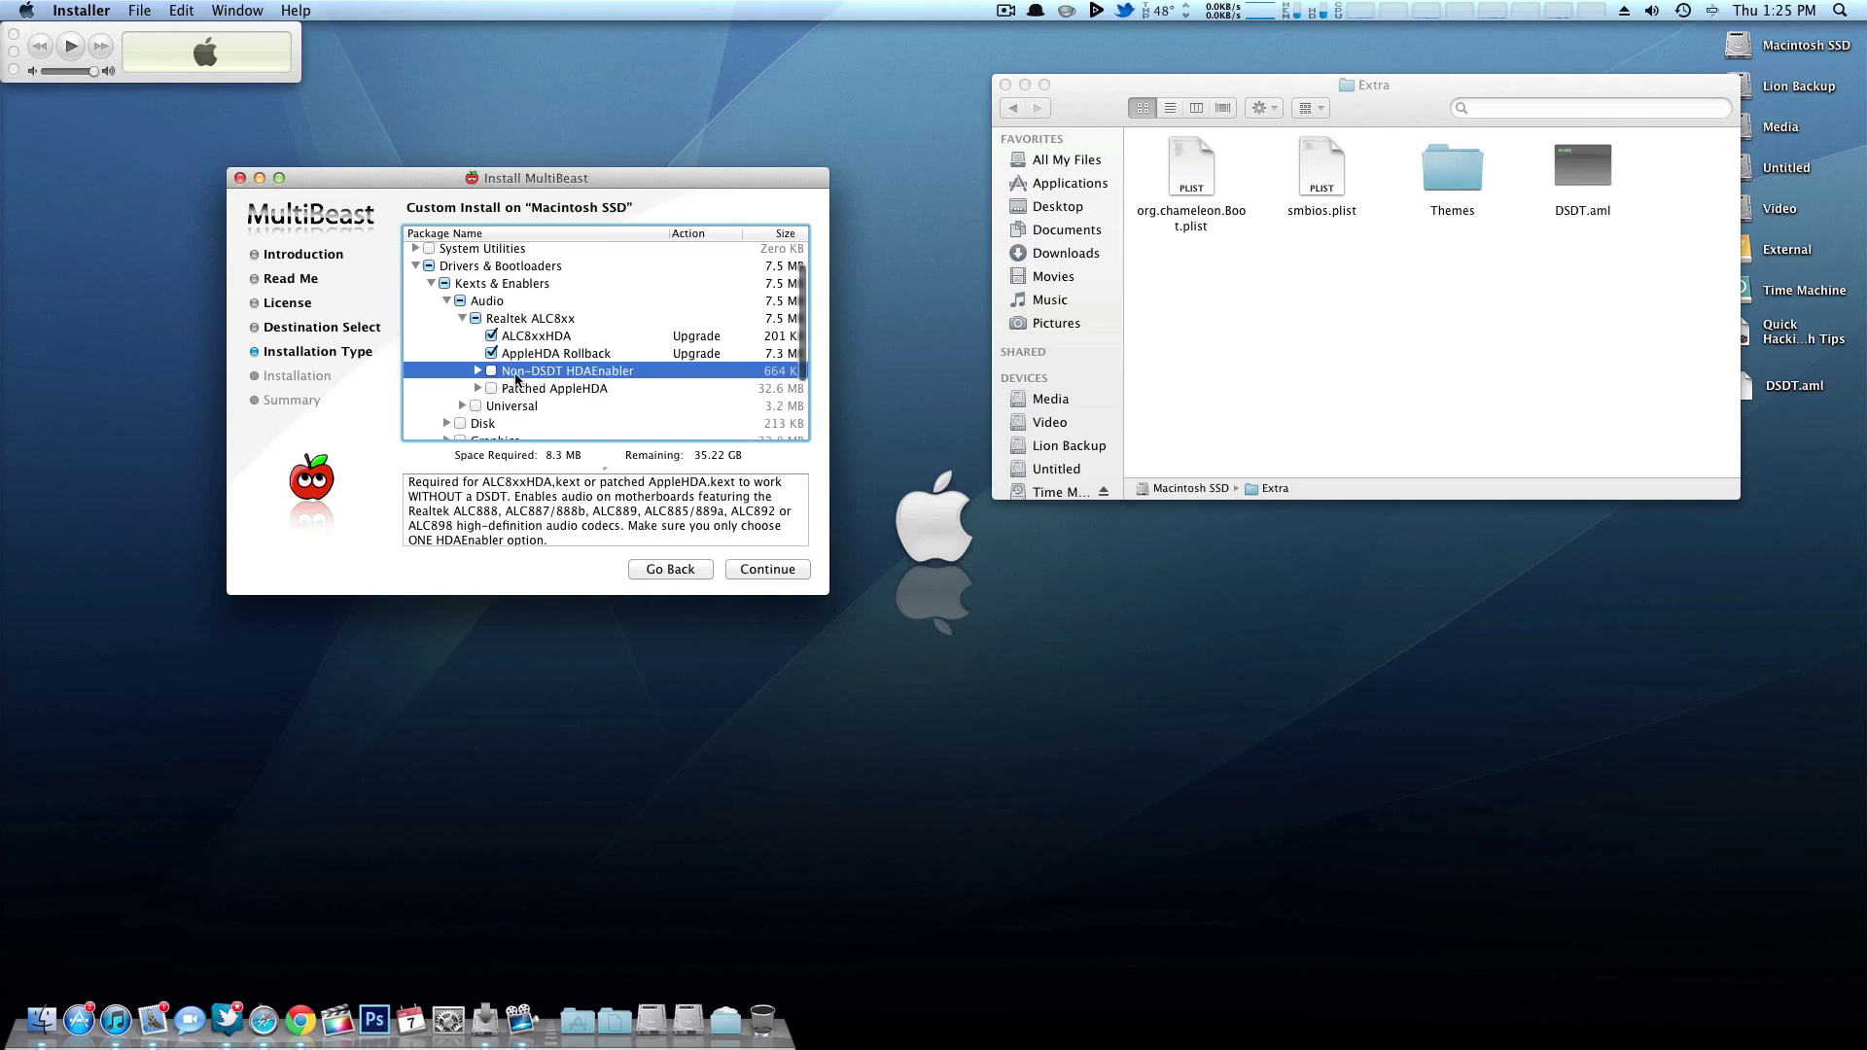
{"action": "left_click", "coordinate": [522, 389]}
{"action": "left_click", "coordinate": [477, 388]}
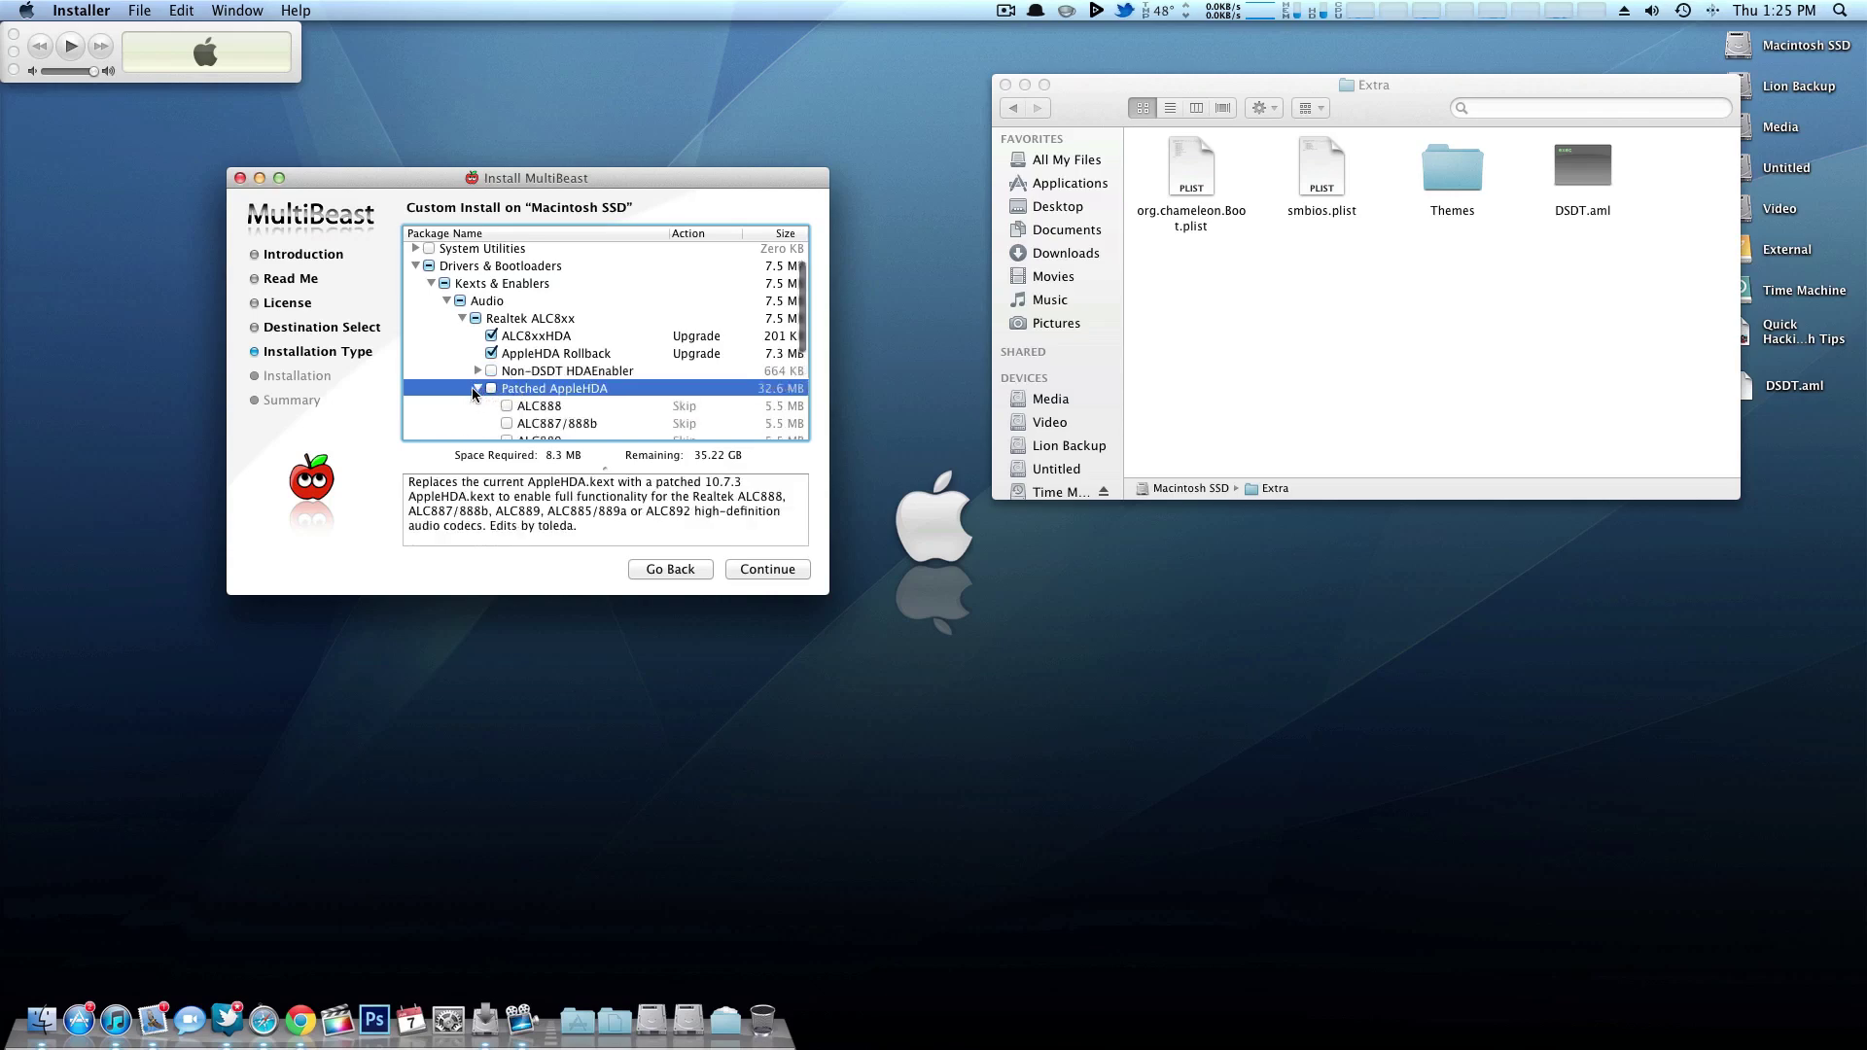
{"action": "scroll", "coordinate": [474, 393], "scroll_direction": "down", "scroll_amount": 3}
{"action": "mouse_move", "coordinate": [539, 365]}
{"action": "left_mouse_down"}
{"action": "mouse_move", "coordinate": [539, 298]}
{"action": "mouse_move", "coordinate": [542, 346]}
{"action": "left_mouse_up"}
{"action": "scroll", "coordinate": [545, 340], "scroll_direction": "up", "scroll_amount": 3}
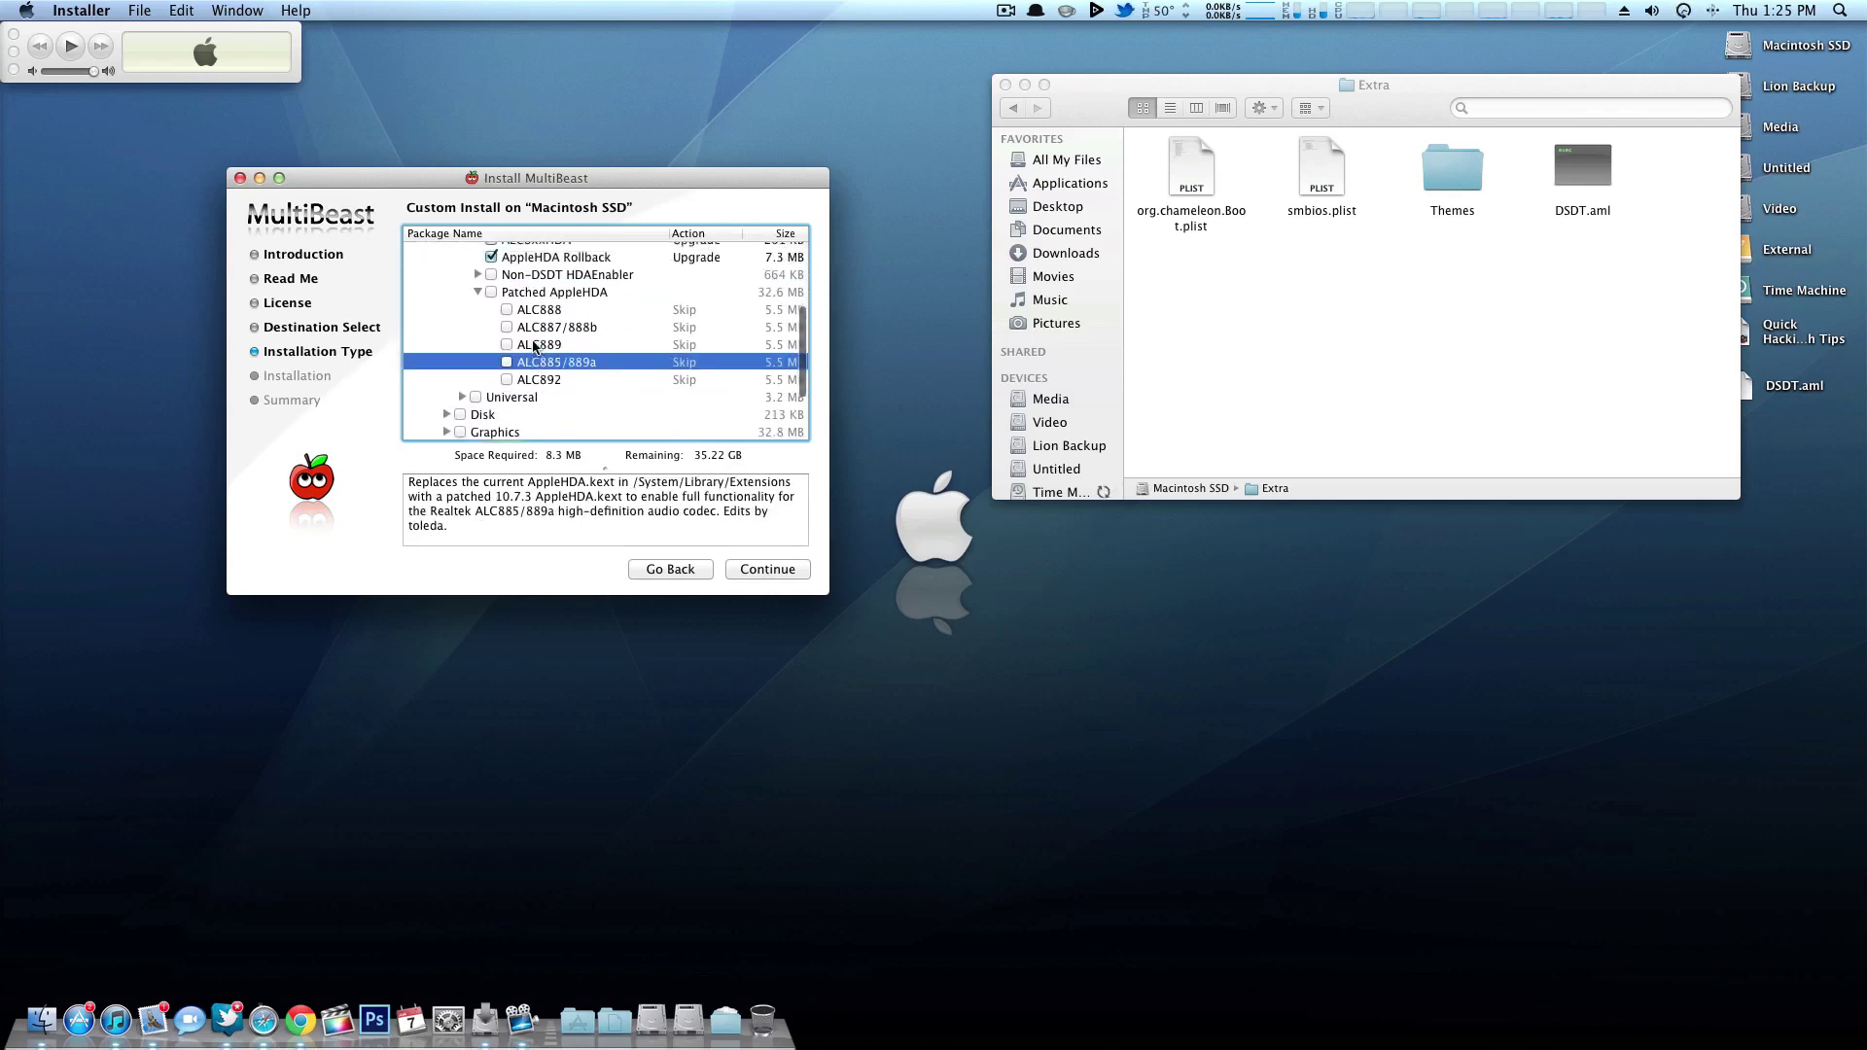
{"action": "left_click", "coordinate": [547, 326]}
{"action": "scroll", "coordinate": [545, 350], "scroll_direction": "up", "scroll_amount": 3}
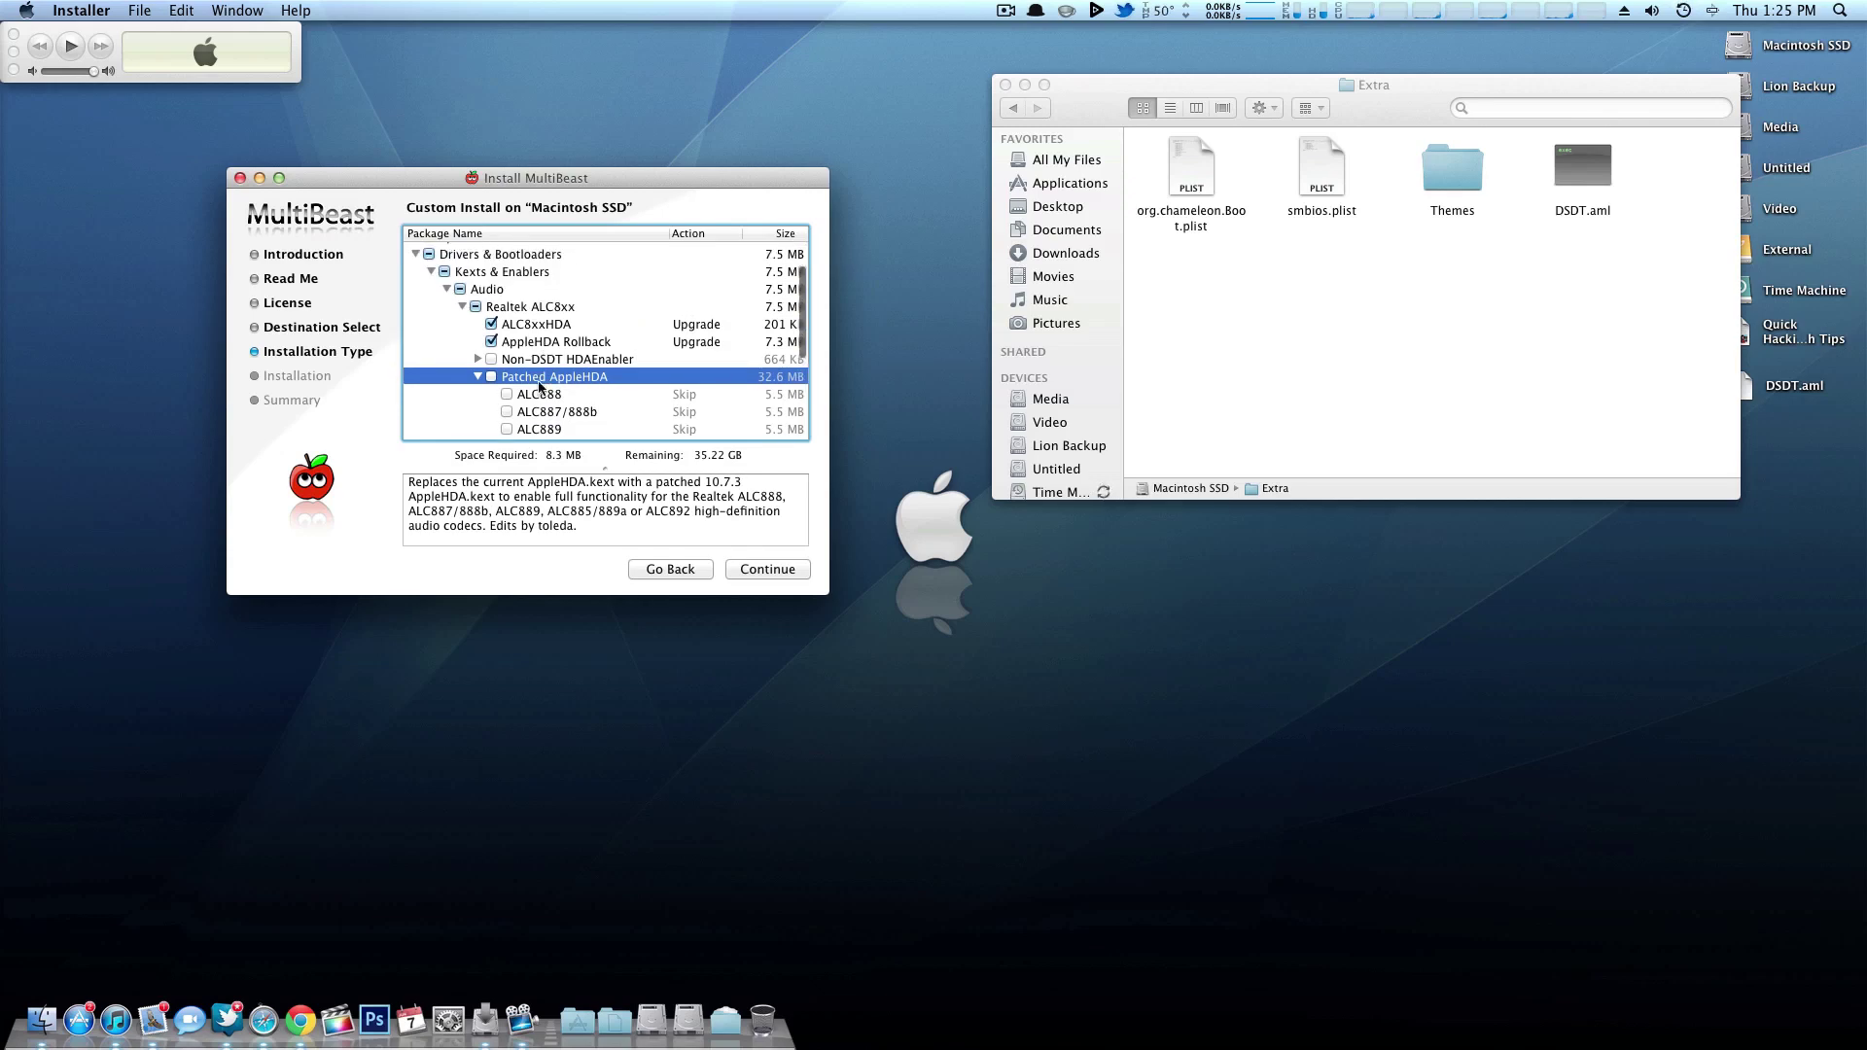
{"action": "left_click", "coordinate": [551, 430]}
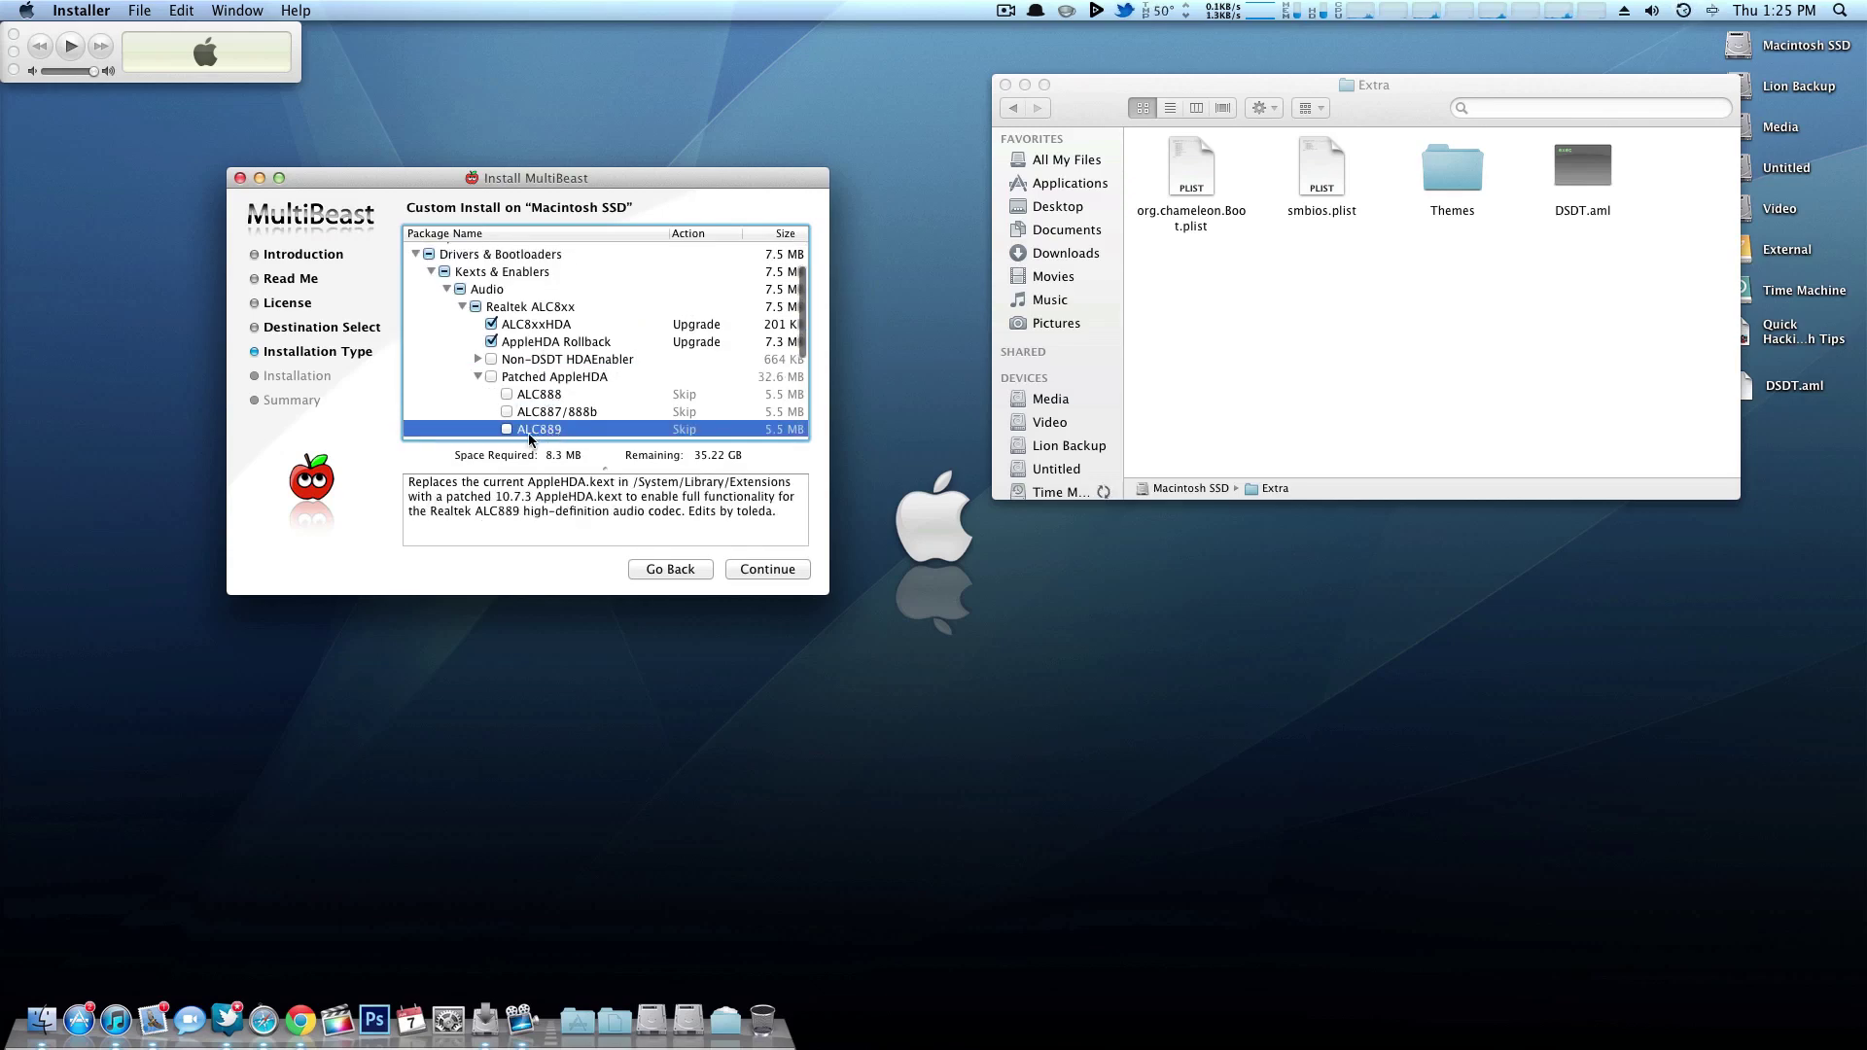
{"action": "scroll", "coordinate": [443, 288], "scroll_direction": "down", "scroll_amount": 1}
- Tick Lnx2Mac's RealtekRTL81xx Ethernet under Network, raising required space to 8.7 MB, then re-expand Audio
{"action": "left_click", "coordinate": [444, 290]}
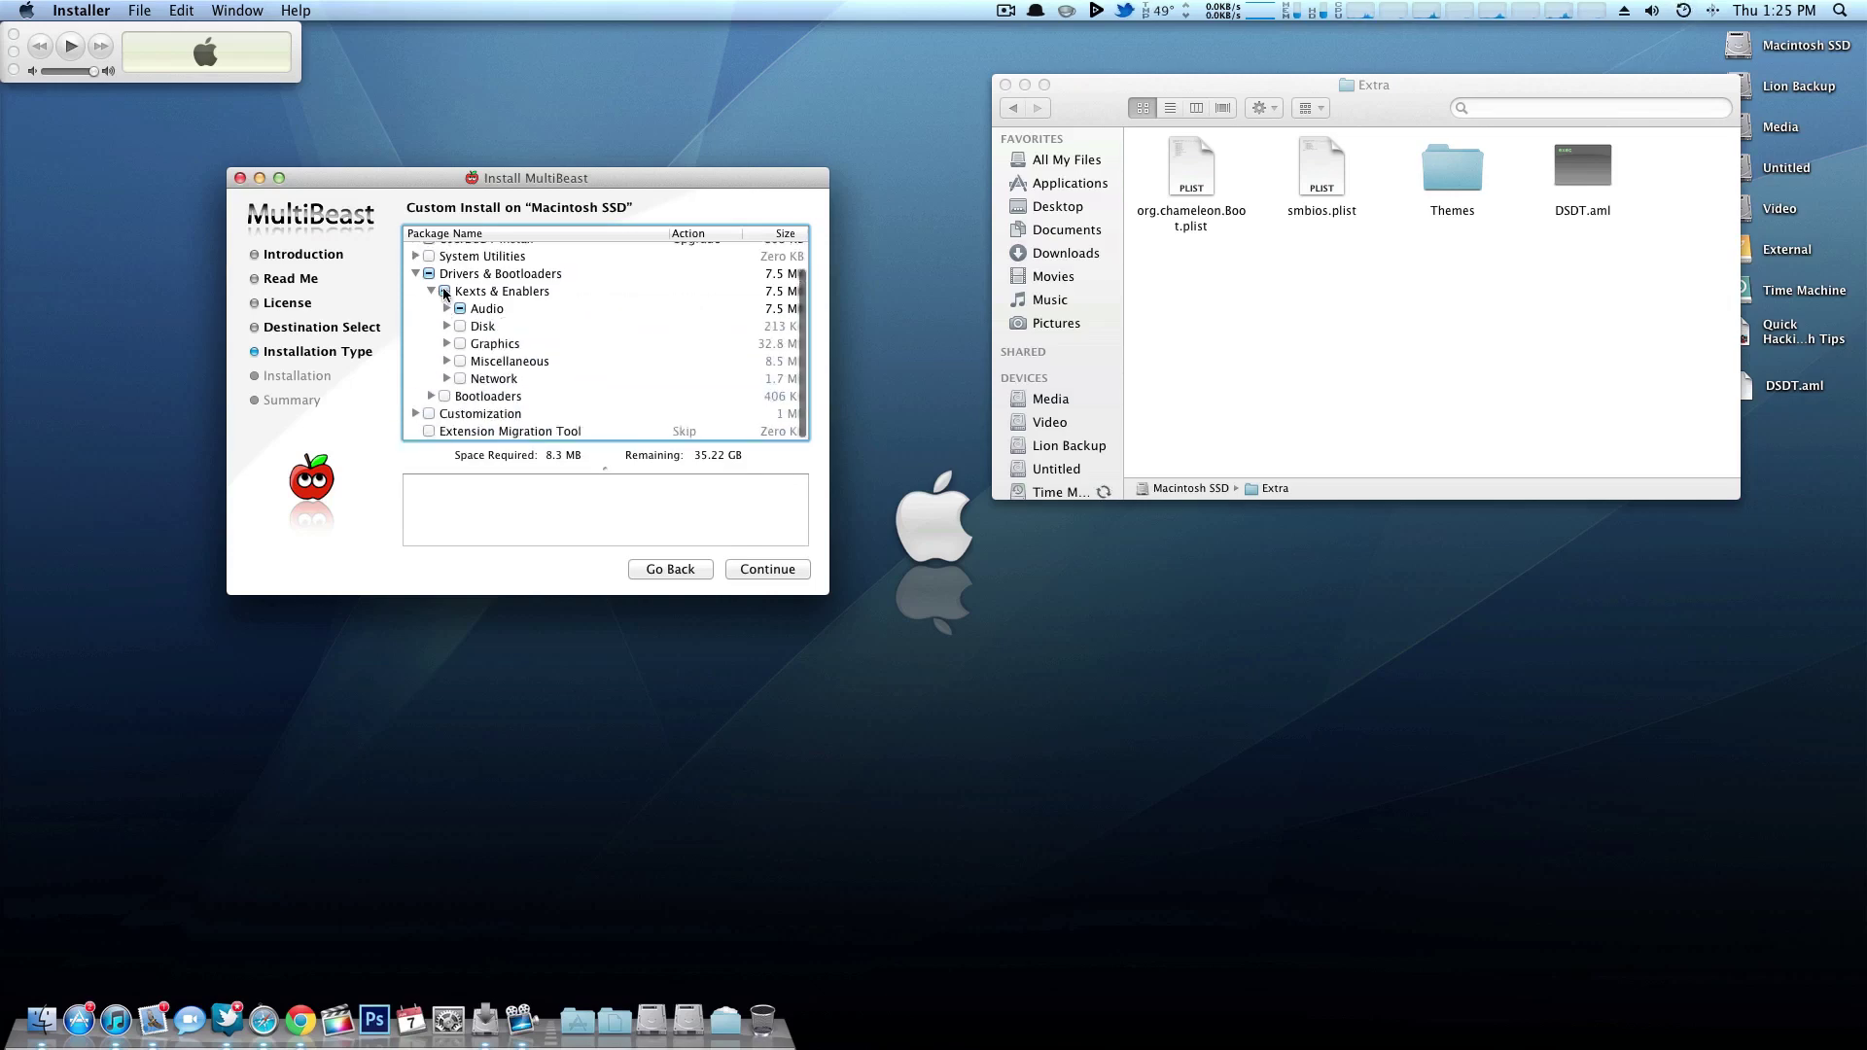
{"action": "left_click", "coordinate": [447, 379]}
{"action": "left_click", "coordinate": [571, 400]}
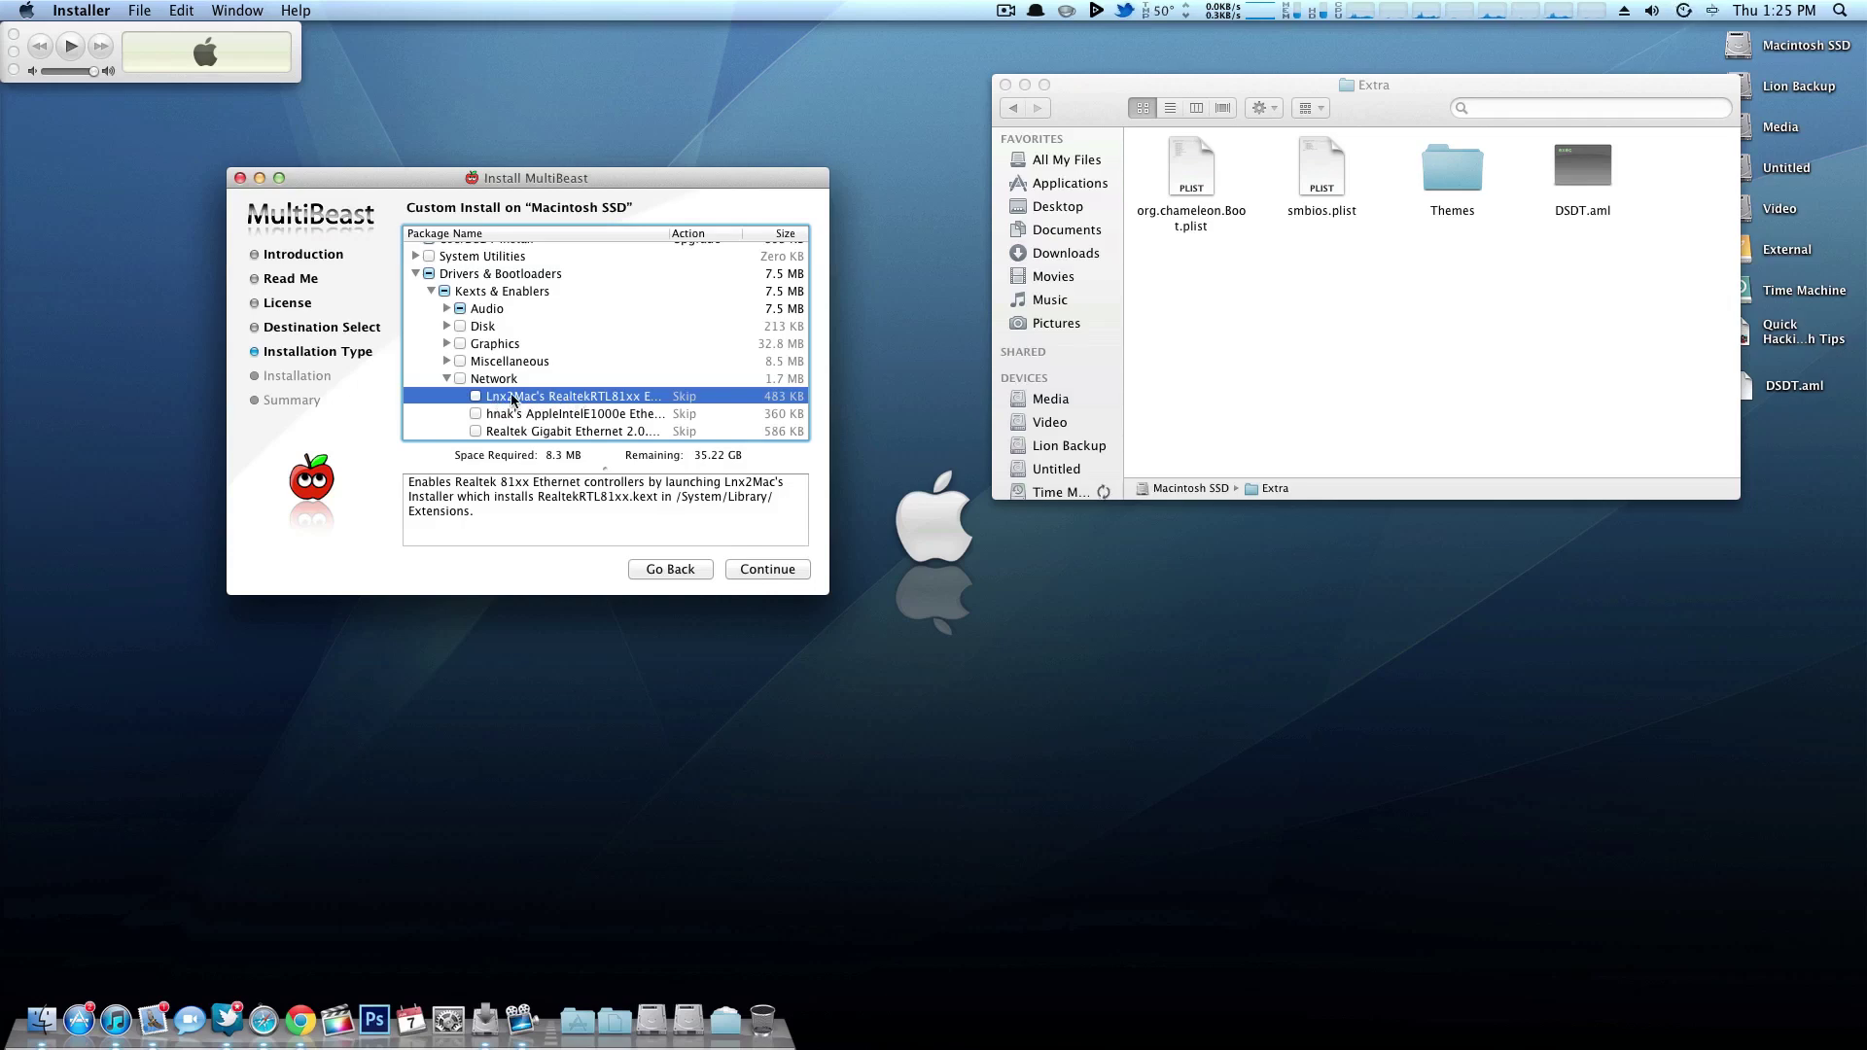
{"action": "left_click", "coordinate": [475, 397]}
{"action": "left_click", "coordinate": [448, 310]}
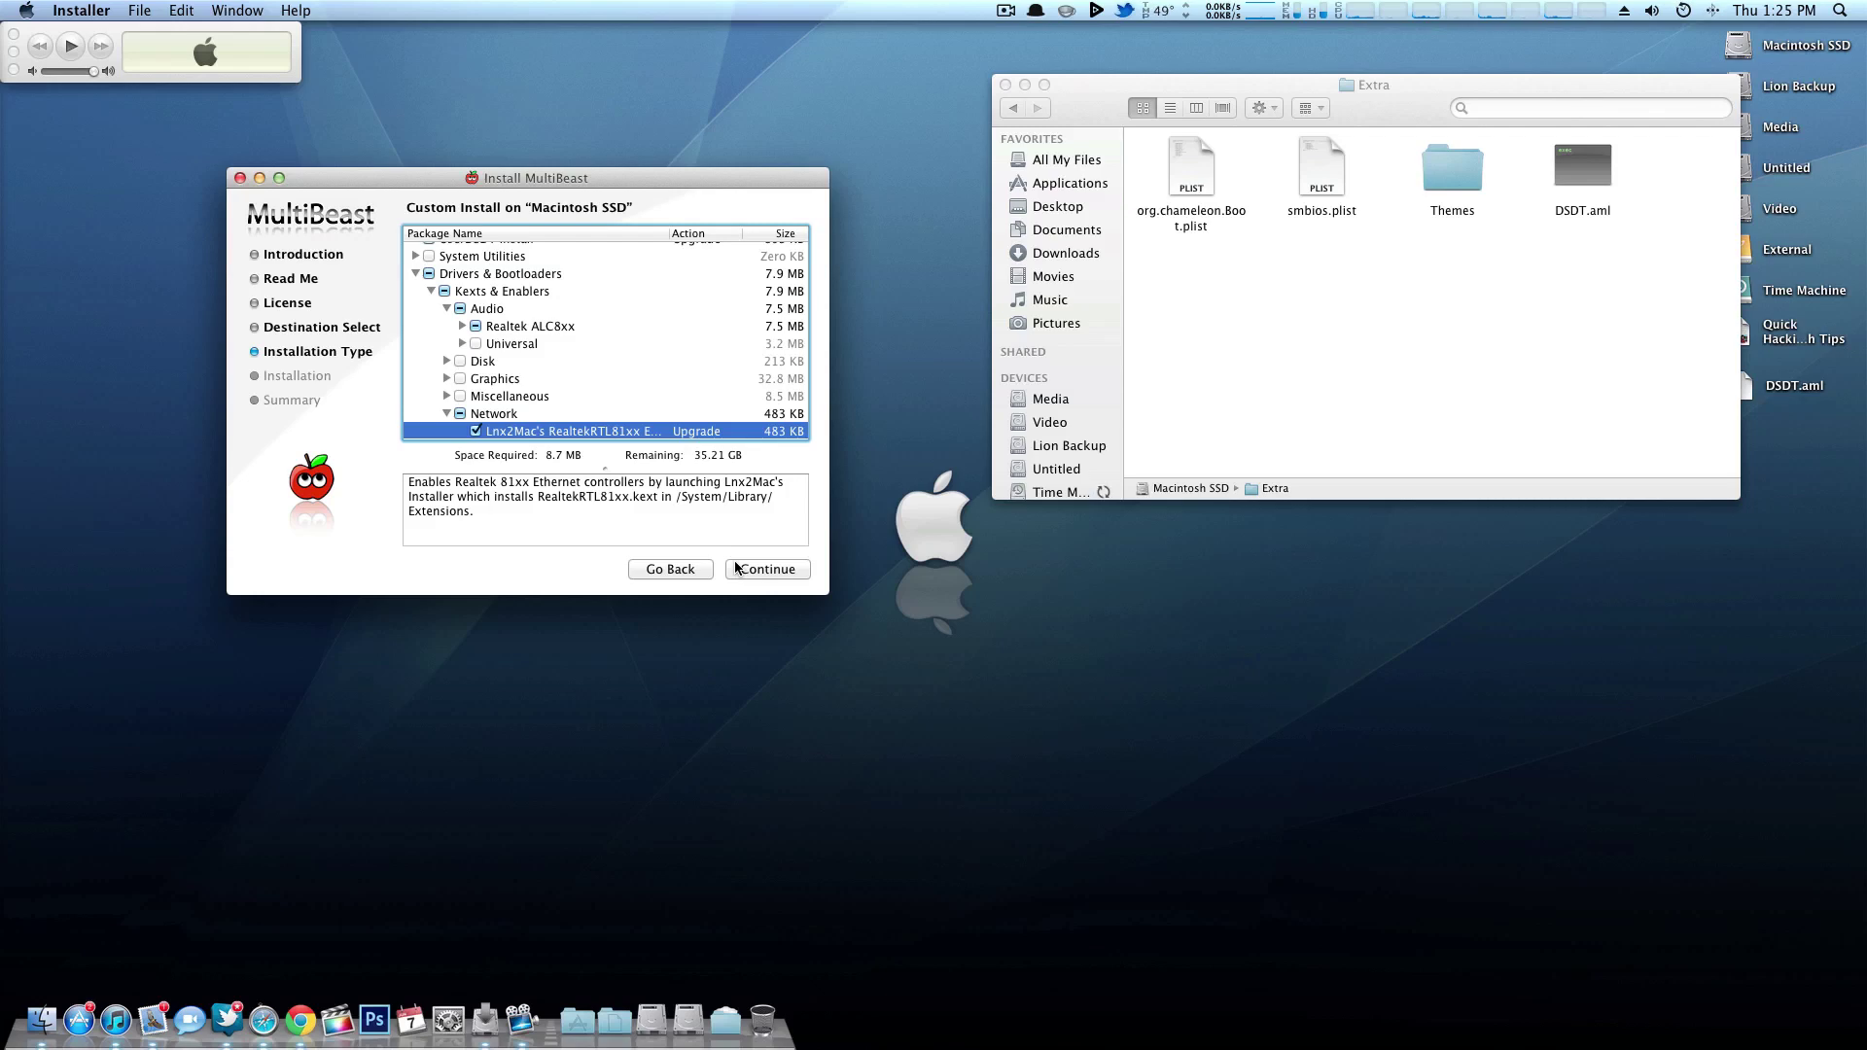
{"action": "left_click_drag", "start_coordinate": [604, 179], "coordinate": [637, 148]}
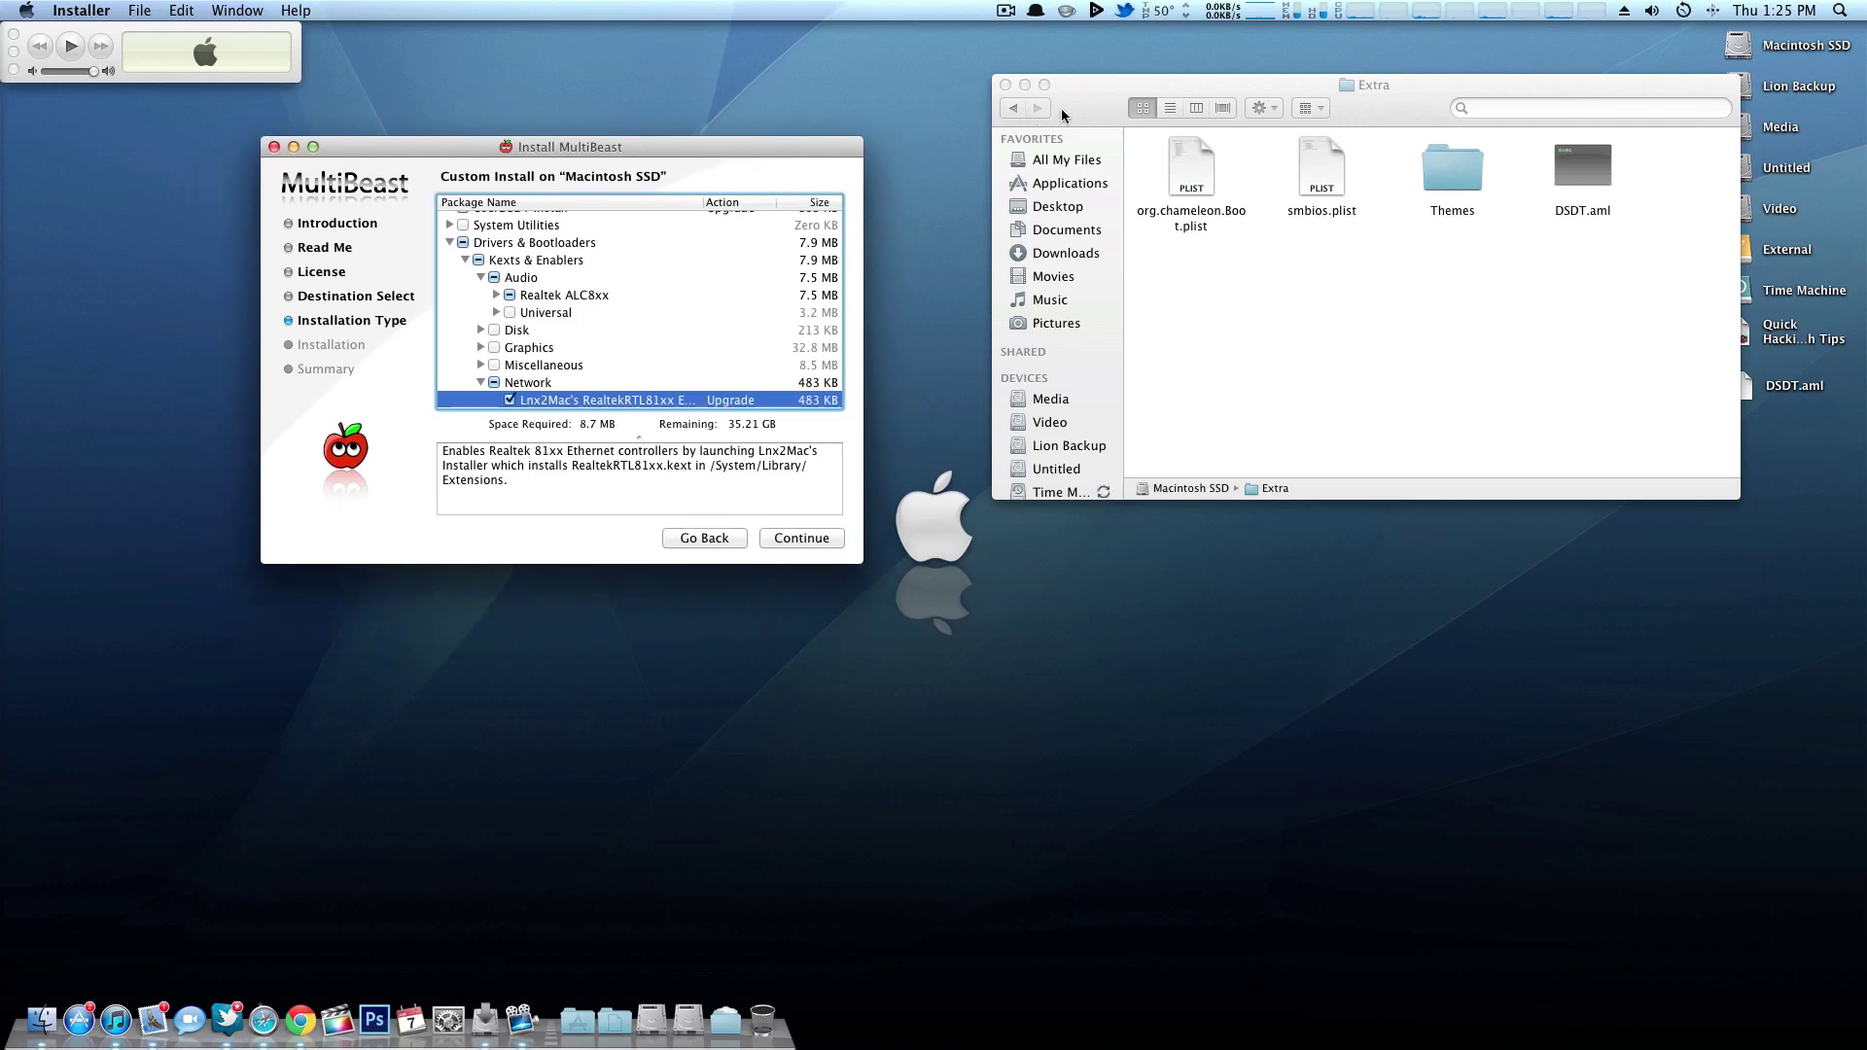
- Check the UserDSDT Install, Network package and Ethernet kexts collection descriptions
{"action": "left_click_drag", "start_coordinate": [1064, 110], "coordinate": [960, 177]}
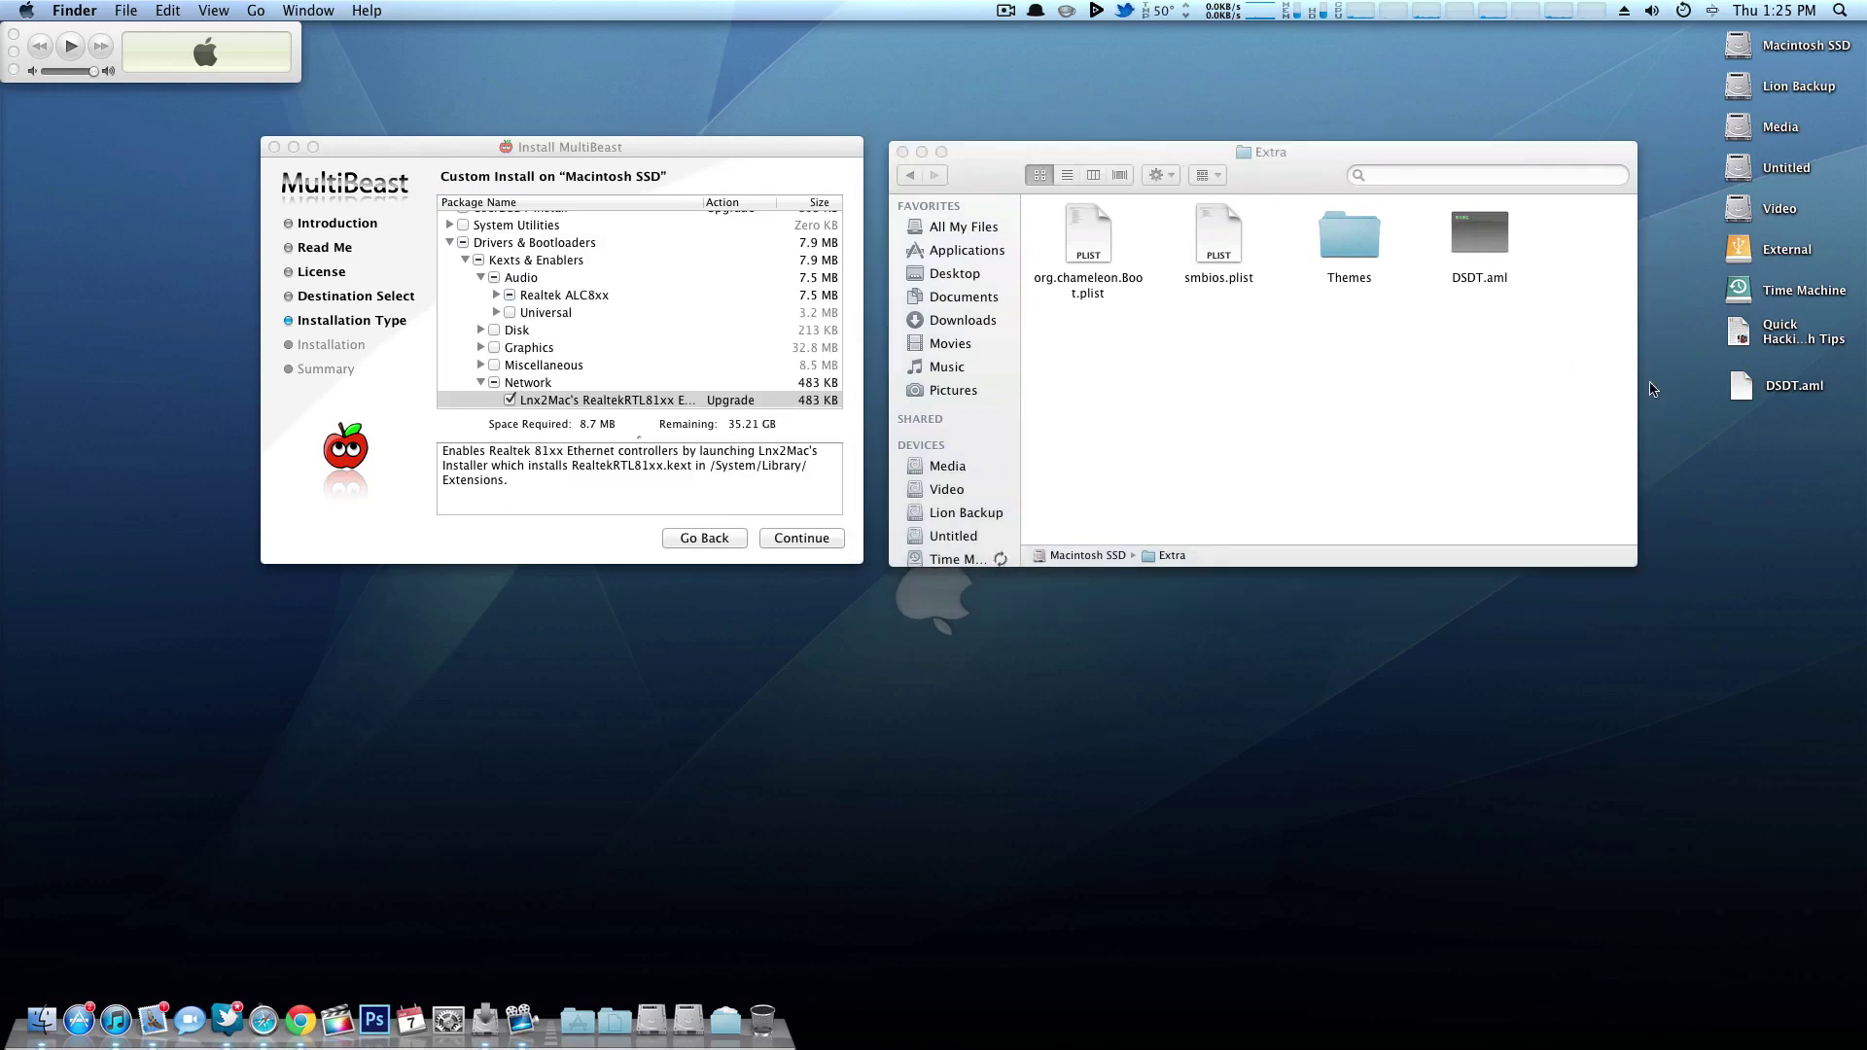
{"action": "scroll", "coordinate": [547, 233], "scroll_direction": "up", "scroll_amount": 2}
{"action": "left_click", "coordinate": [547, 233]}
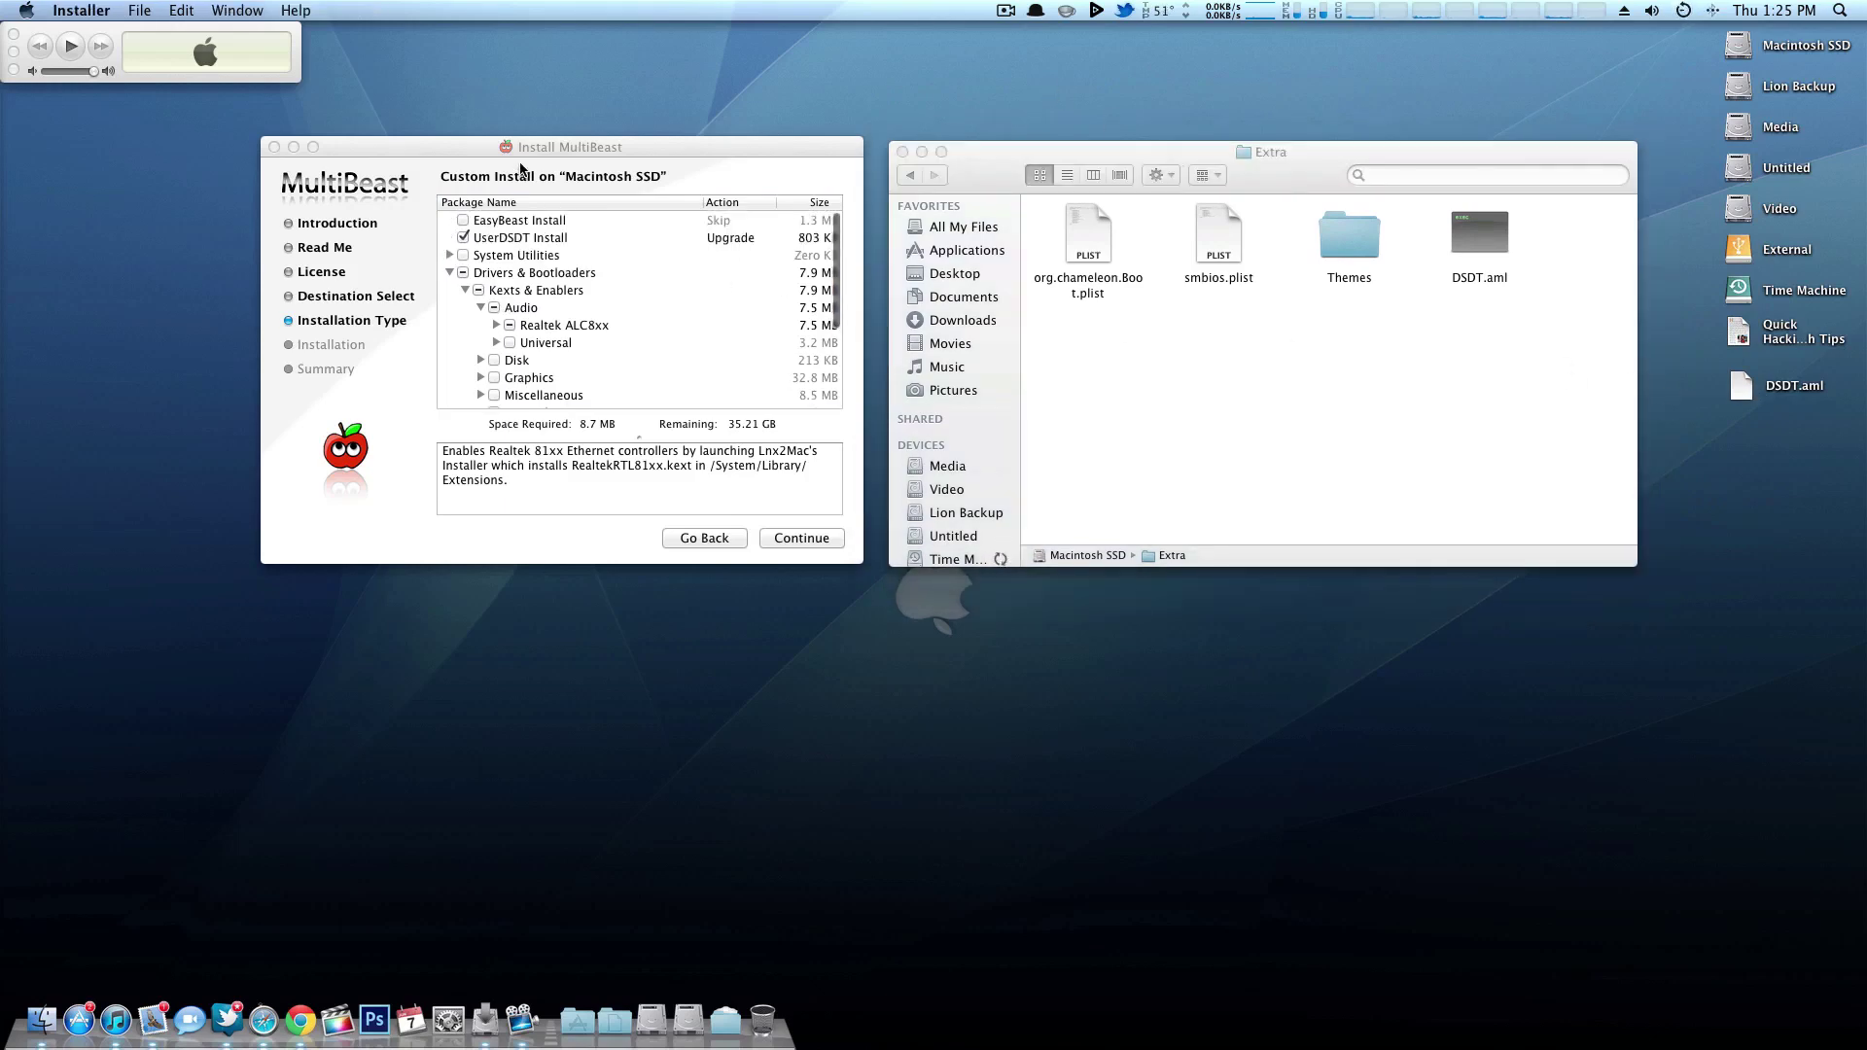
{"action": "left_click", "coordinate": [545, 239]}
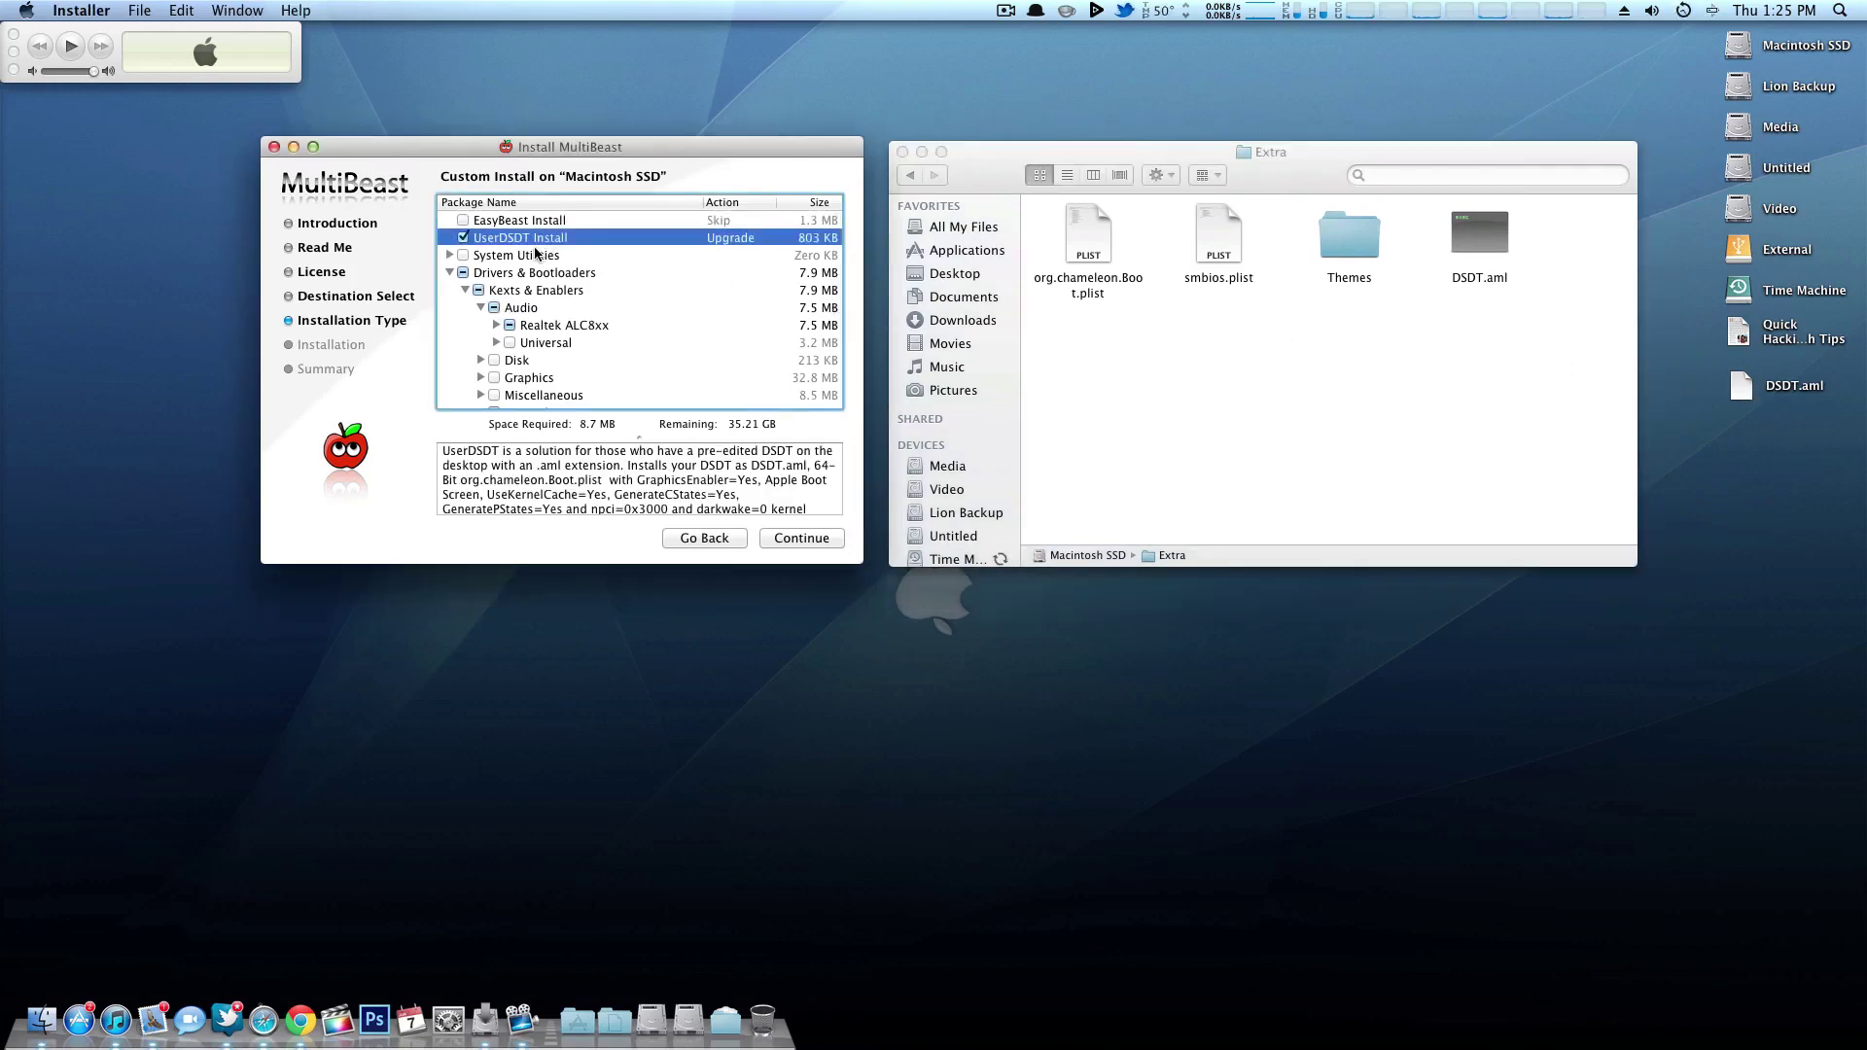
{"action": "left_click", "coordinate": [525, 308]}
{"action": "scroll", "coordinate": [525, 308], "scroll_direction": "down", "scroll_amount": 3}
{"action": "left_click", "coordinate": [522, 279]}
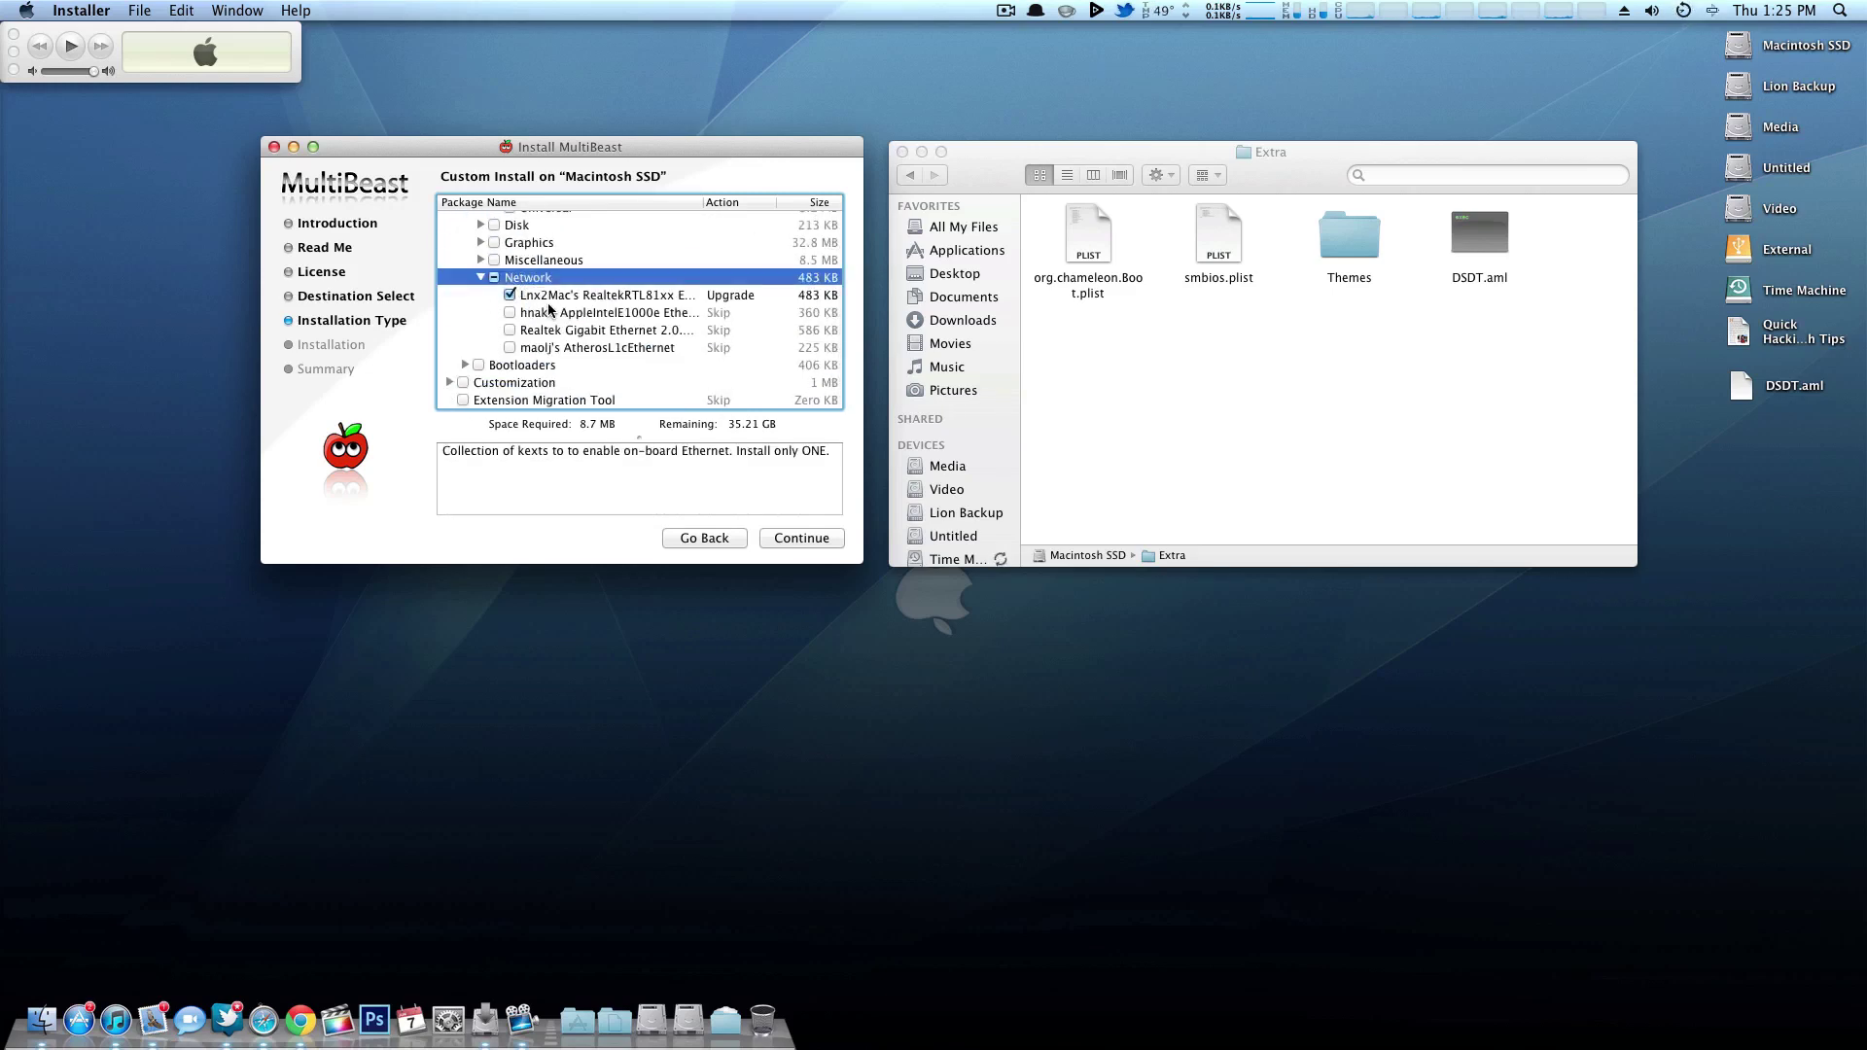
{"action": "scroll", "coordinate": [548, 307], "scroll_direction": "up", "scroll_amount": 5}
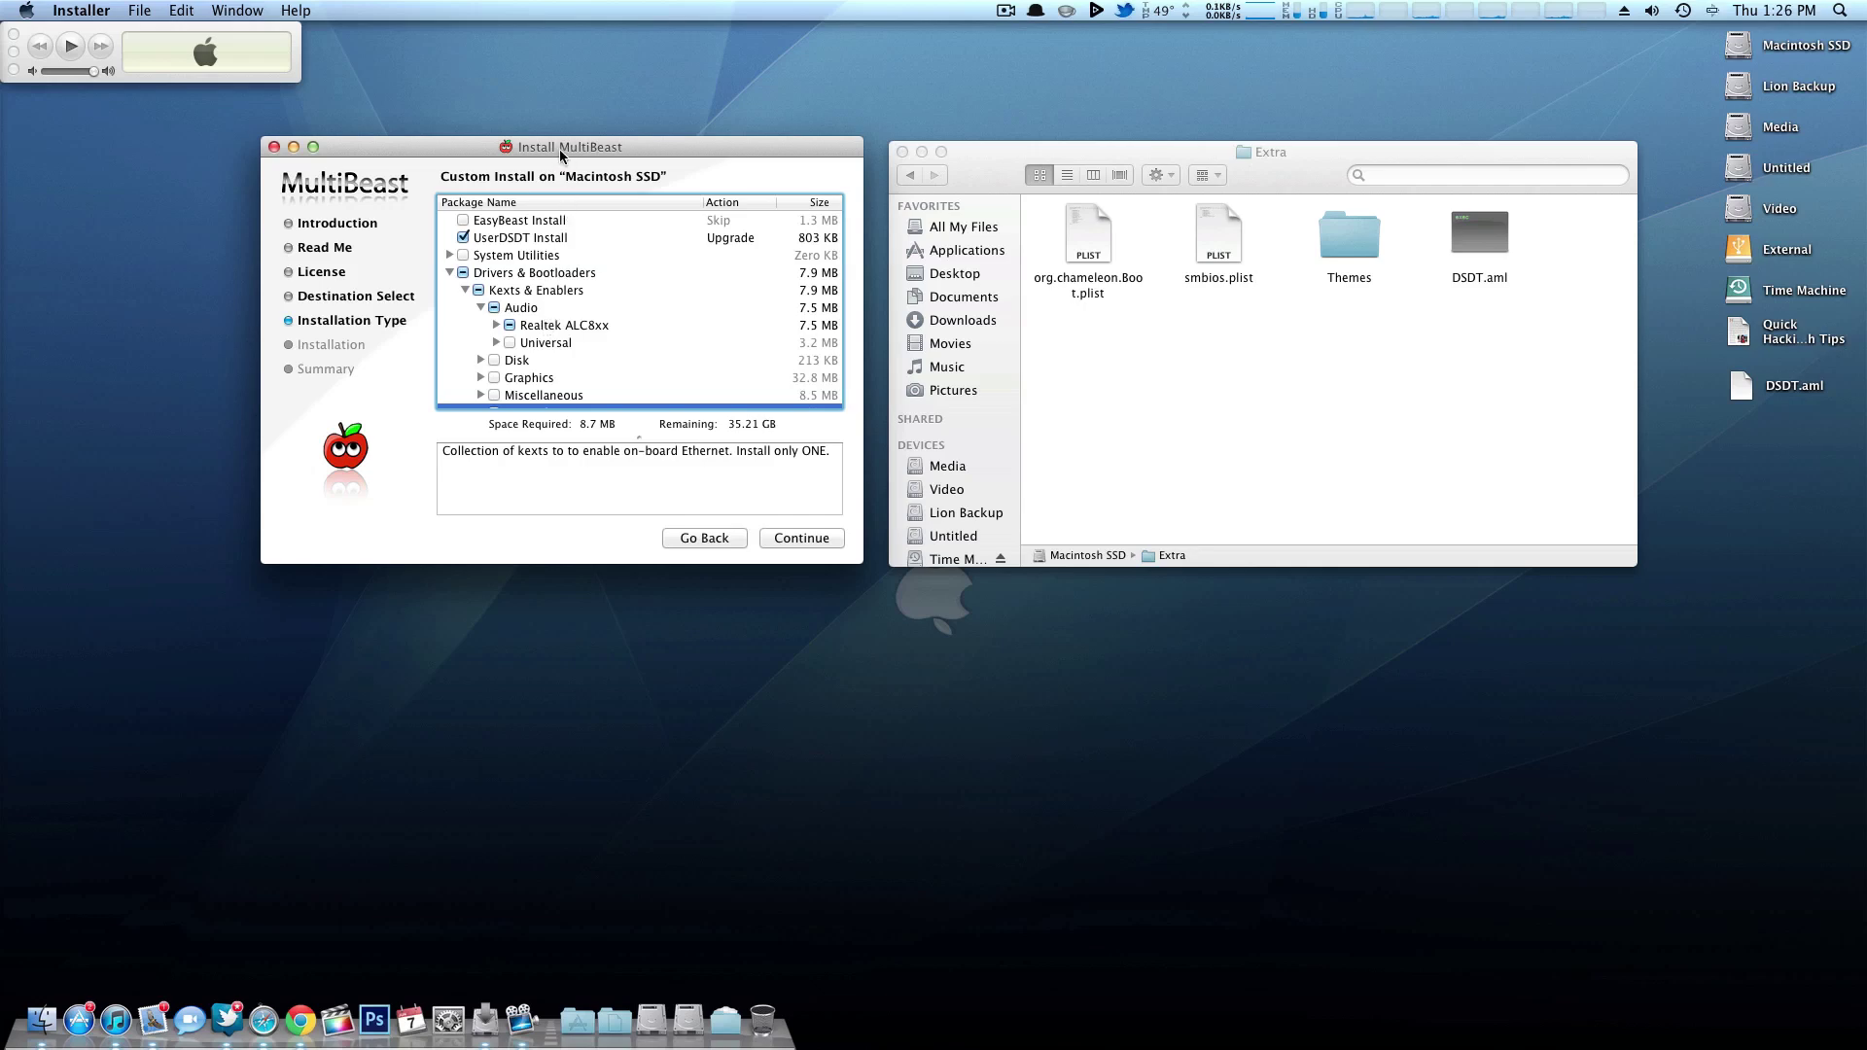
- Enlarge the description box to read the full UserDSDT Install text, then quit MultiBeast
{"action": "left_click_drag", "start_coordinate": [560, 153], "coordinate": [508, 154]}
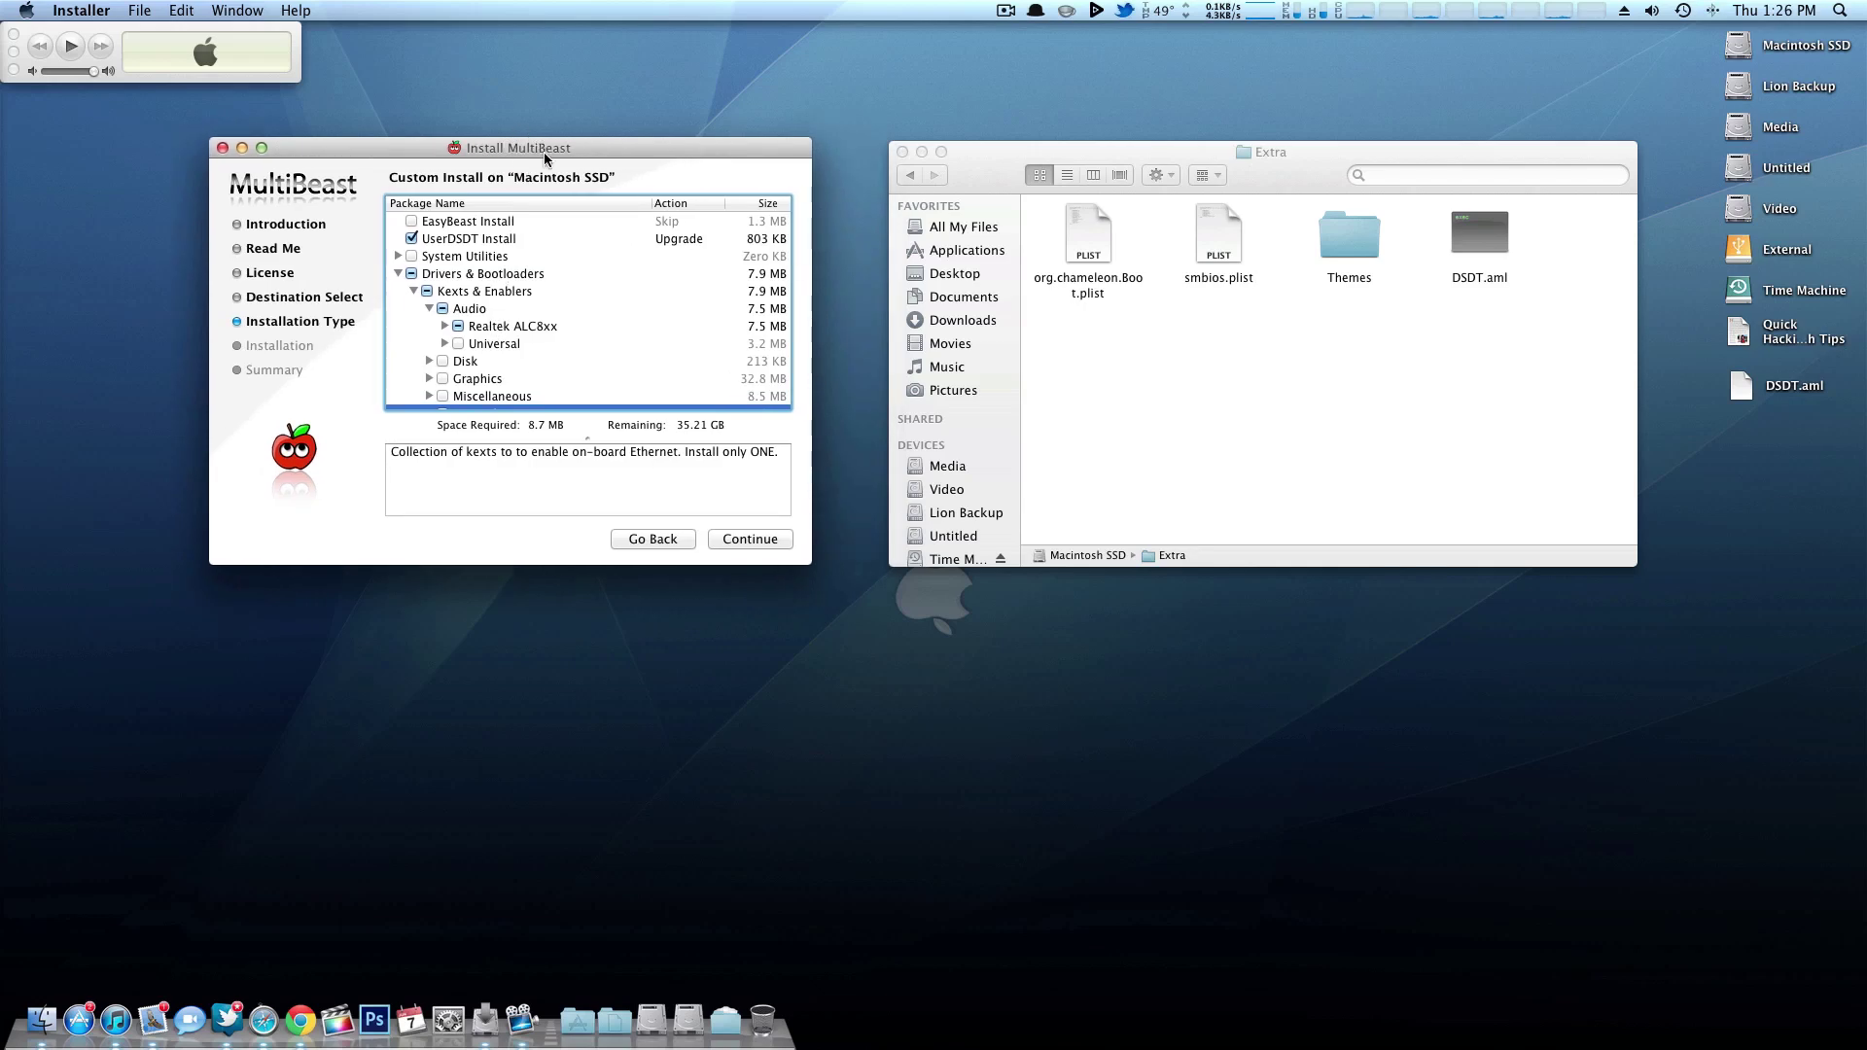
{"action": "left_click", "coordinate": [514, 240]}
{"action": "left_click_drag", "start_coordinate": [582, 436], "coordinate": [583, 343]}
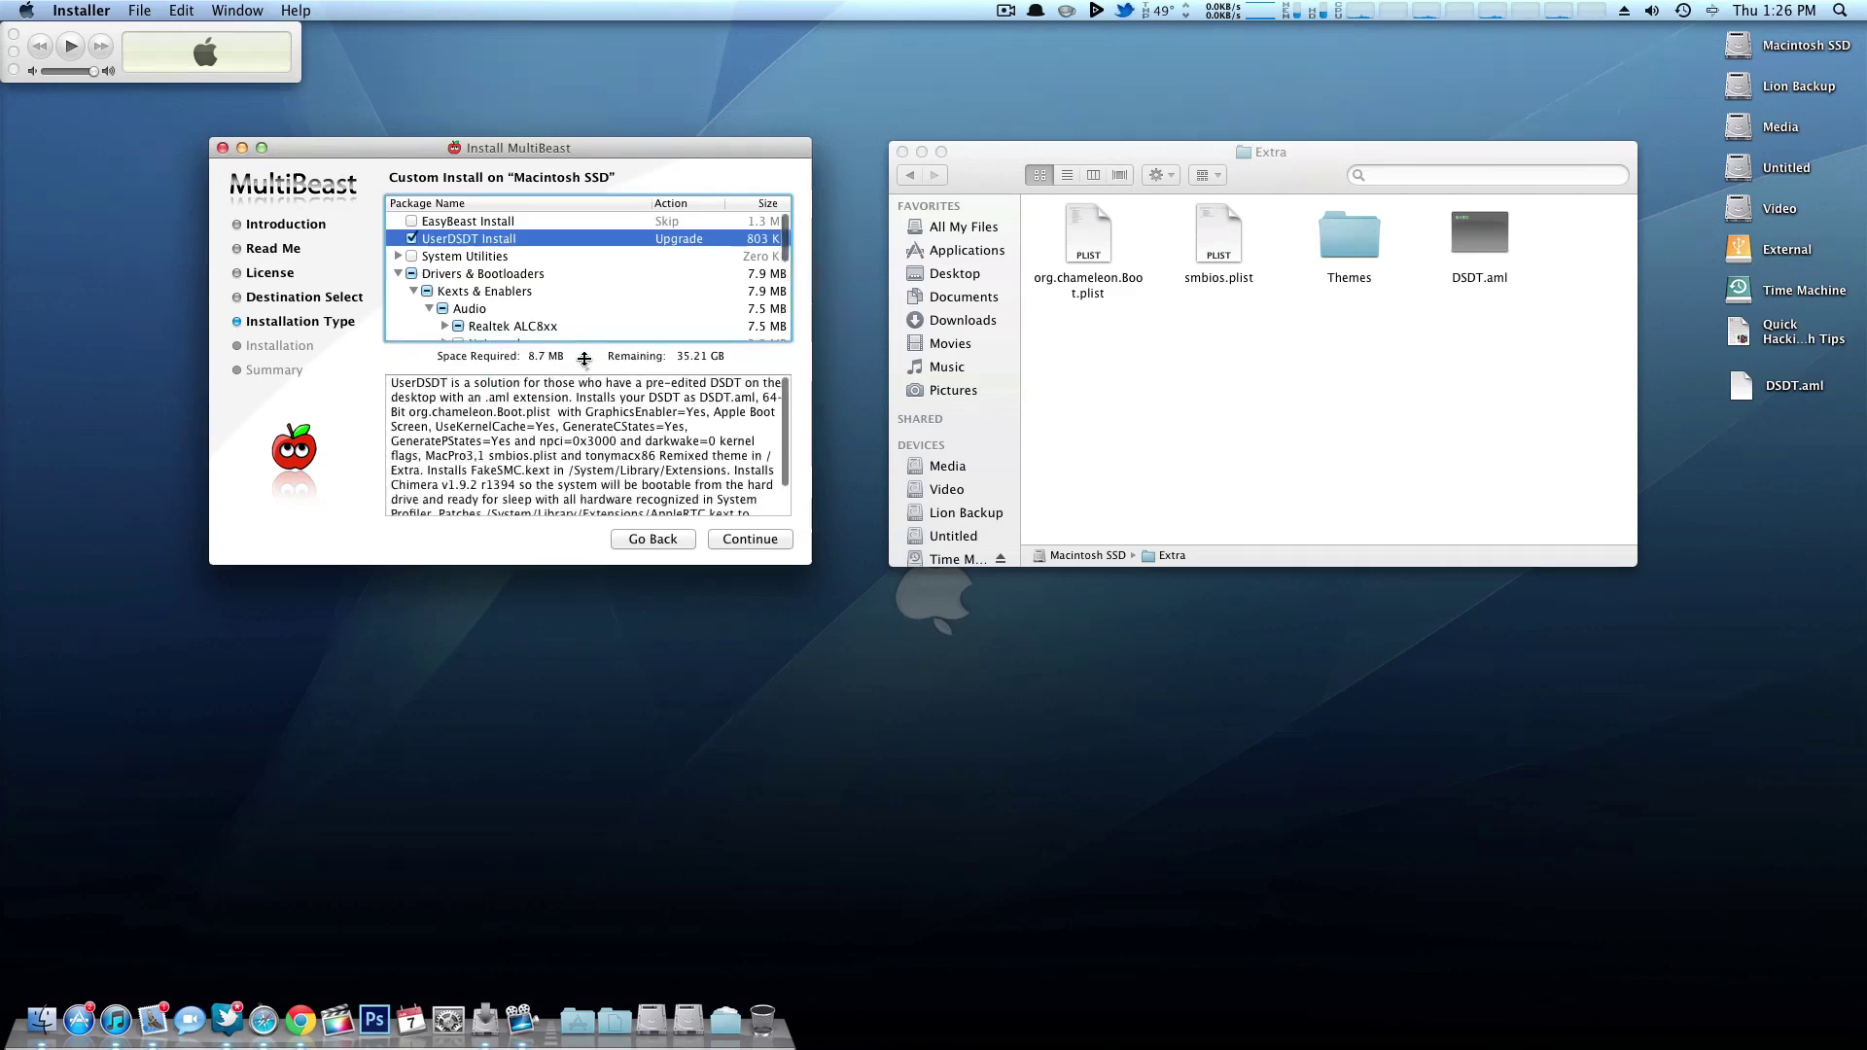
{"action": "left_click_drag", "start_coordinate": [470, 377], "coordinate": [607, 498]}
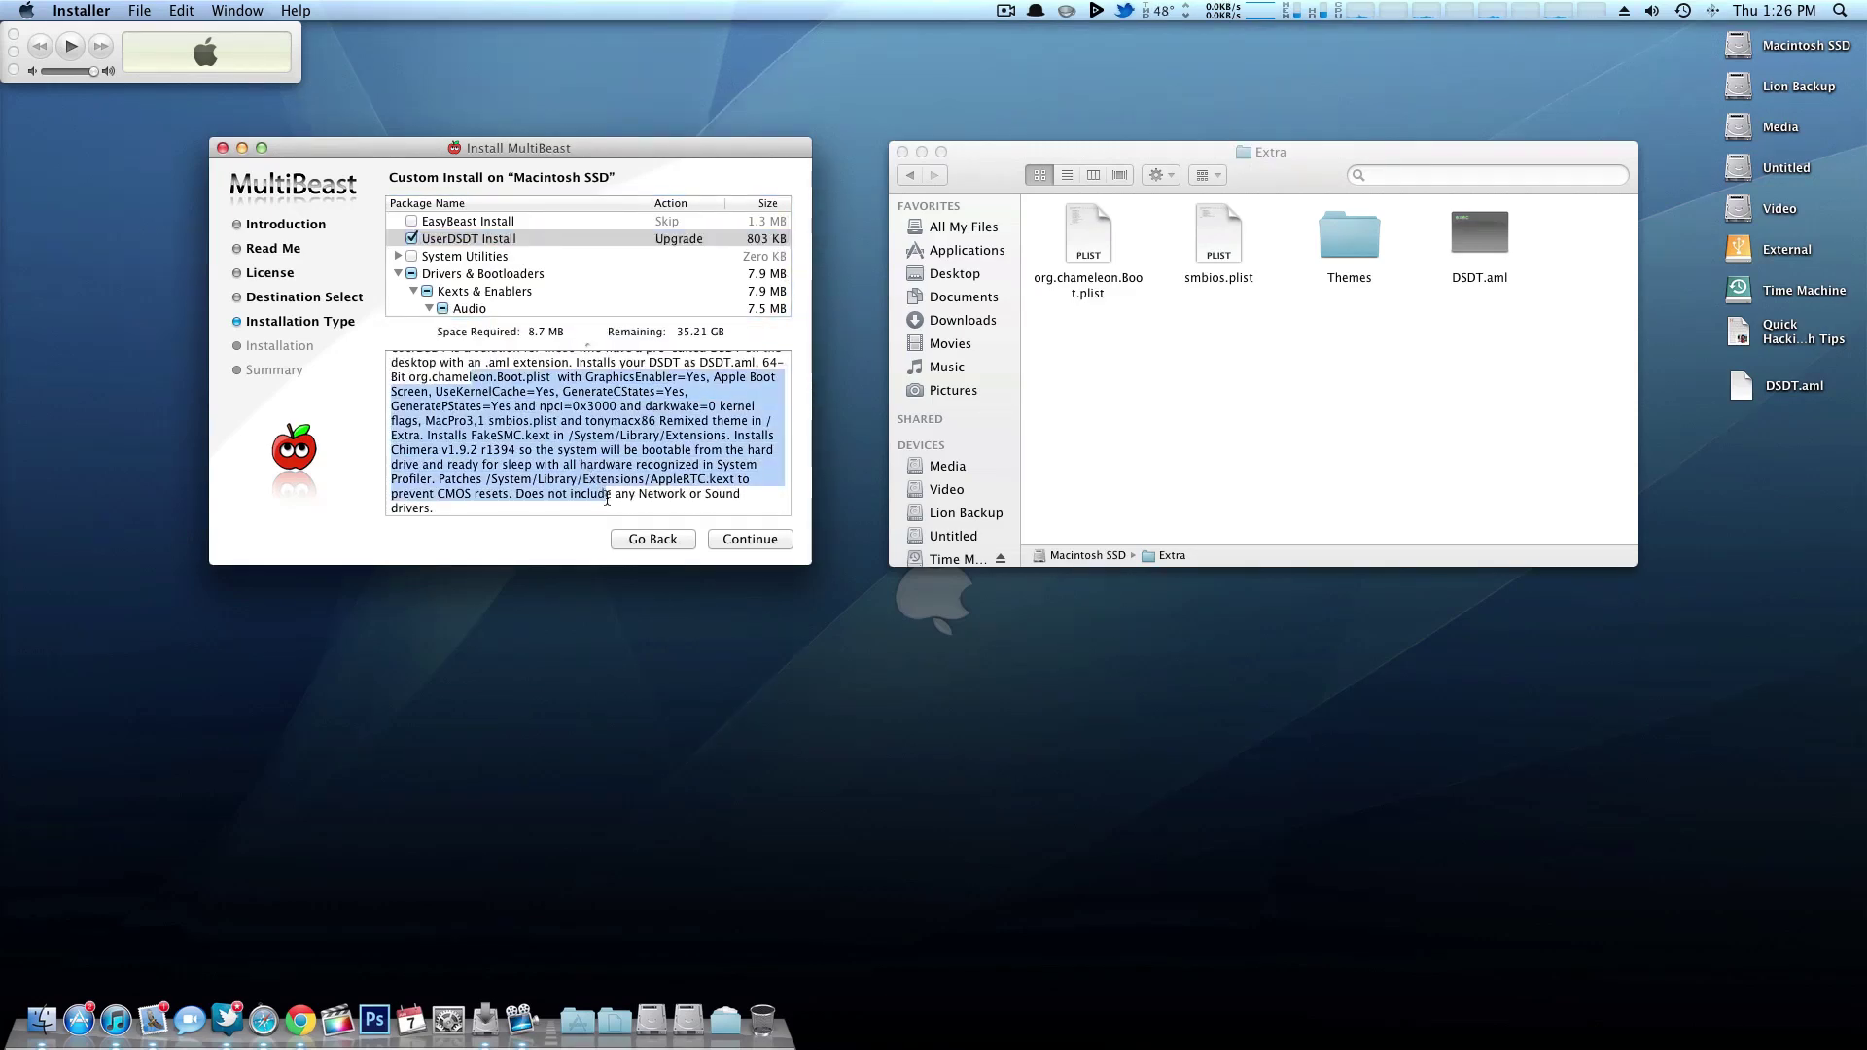
{"action": "left_click", "coordinate": [607, 498]}
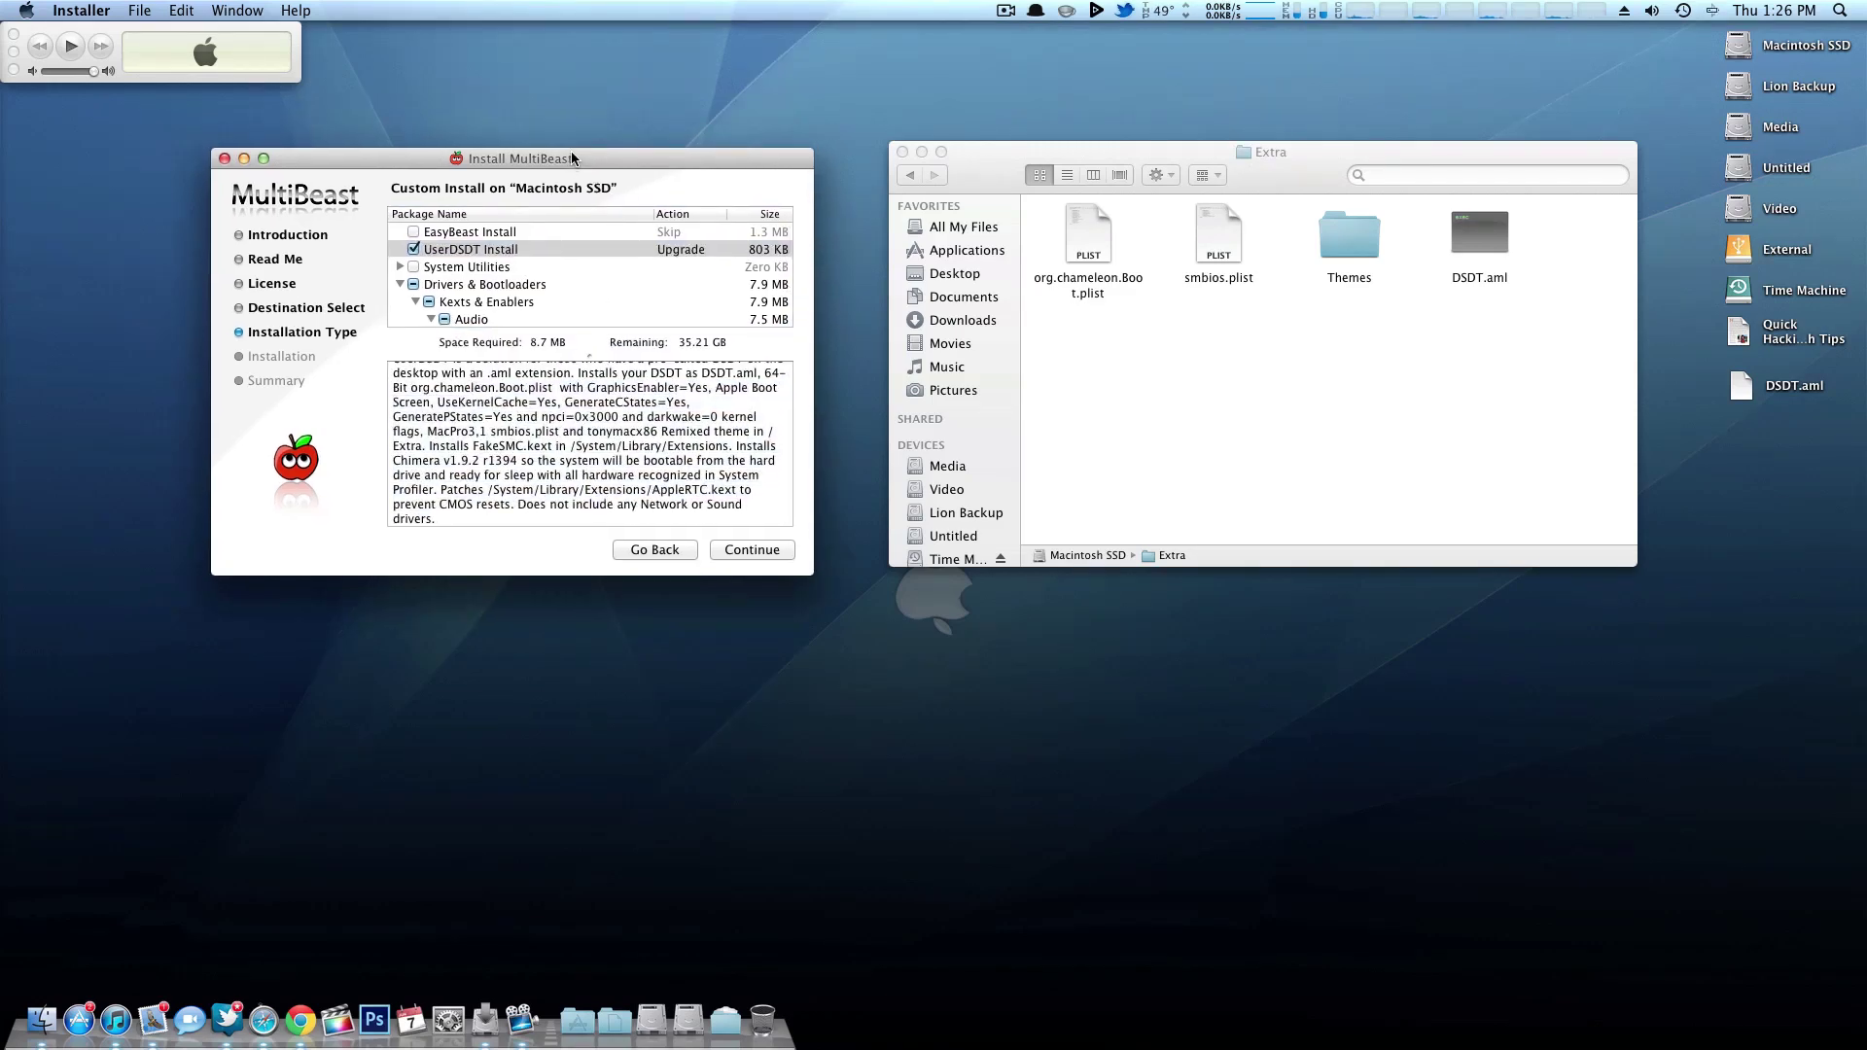
{"action": "key", "text": "super+q"}
- Center the Extra folder window on screen, nudged slightly lower
{"action": "left_click_drag", "start_coordinate": [952, 167], "coordinate": [602, 224]}
{"action": "left_click_drag", "start_coordinate": [601, 230], "coordinate": [617, 342]}
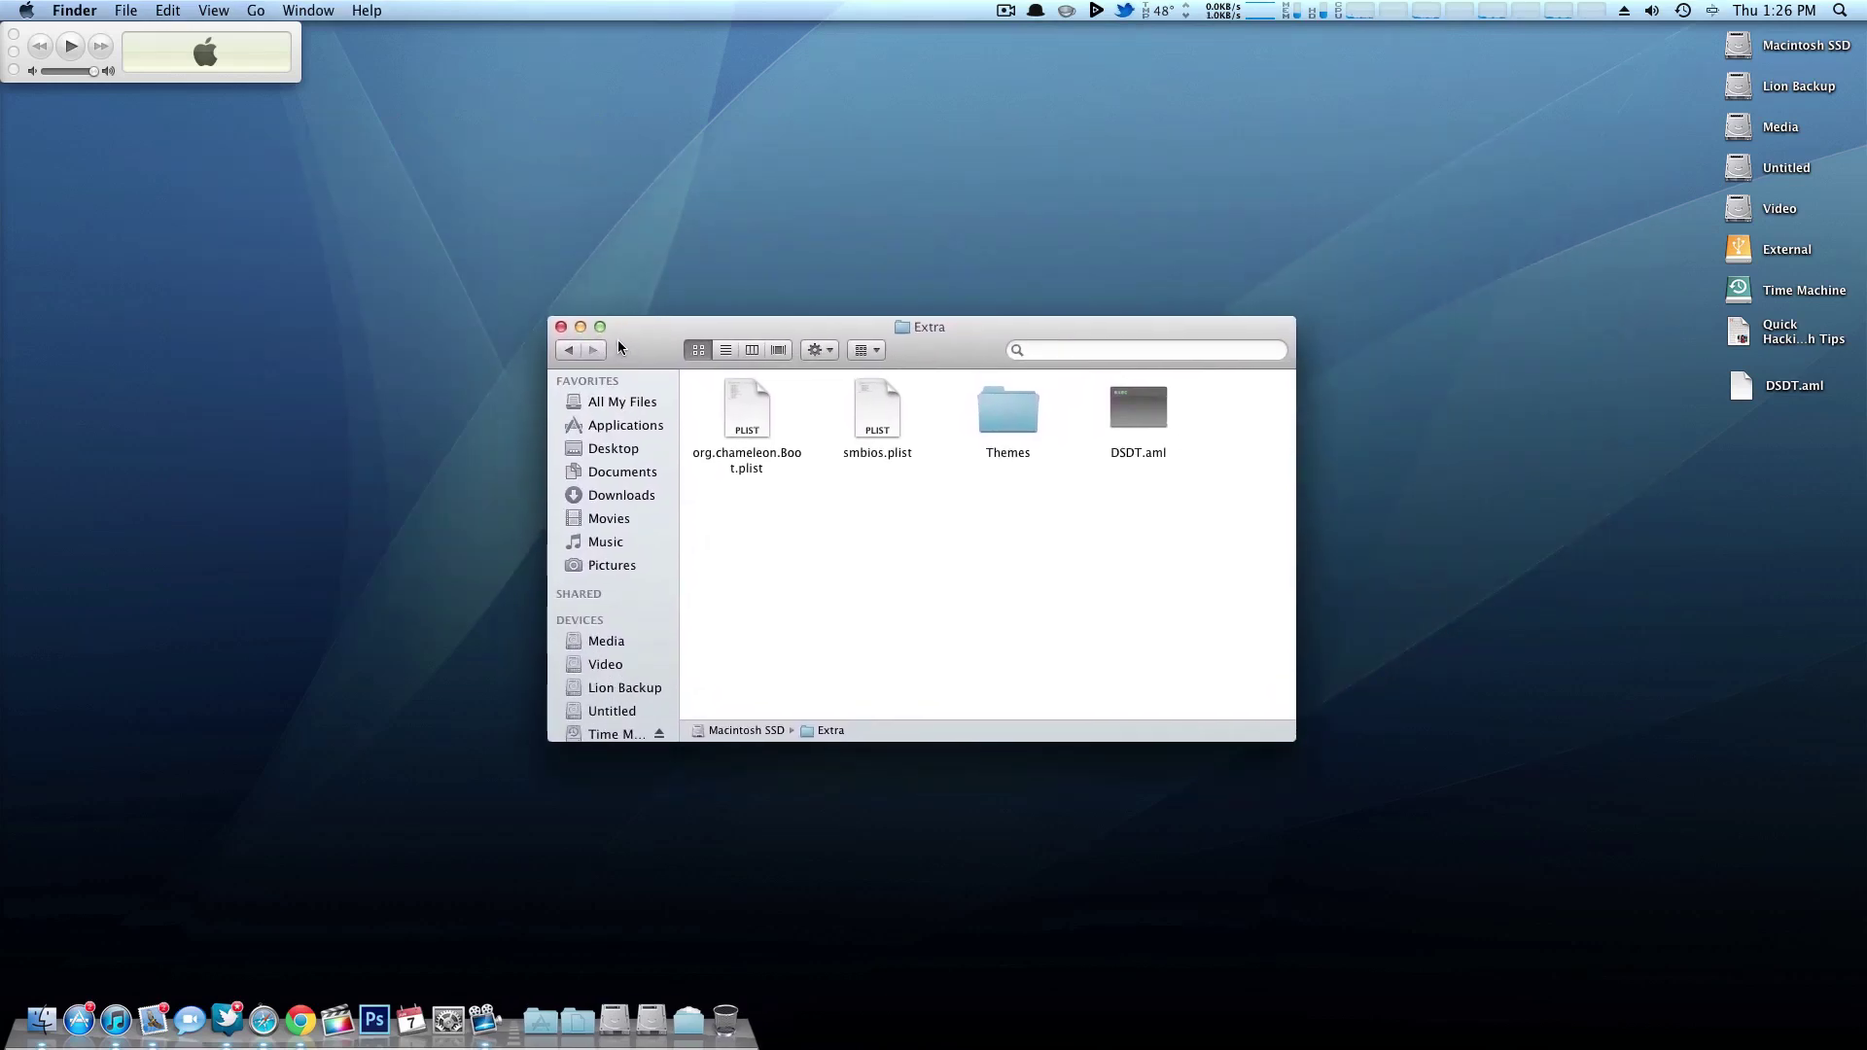